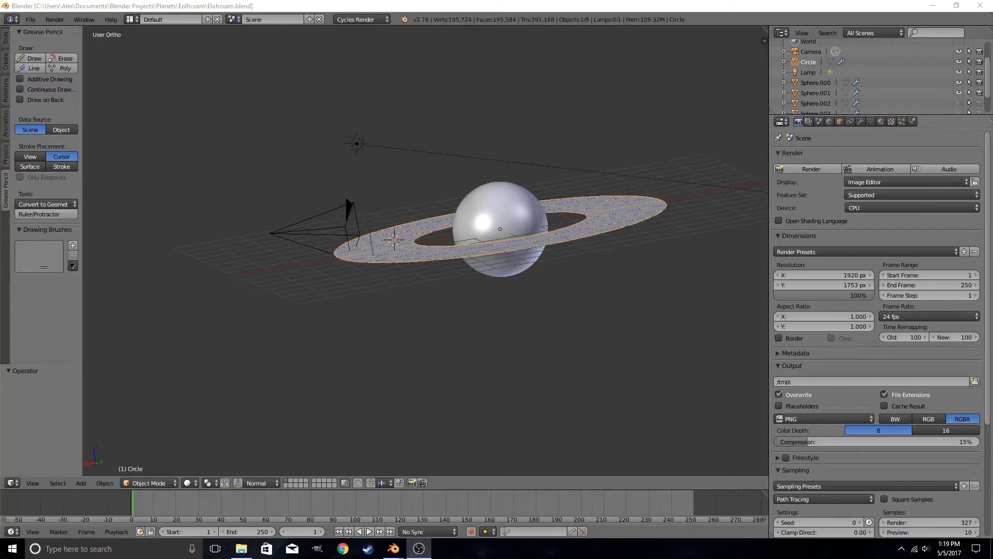
- Orbit and zoom around the ringed planet, then minimize Blender to show the desktop
{"action": "scroll", "coordinate": [595, 231], "scroll_direction": "up", "scroll_amount": 6}
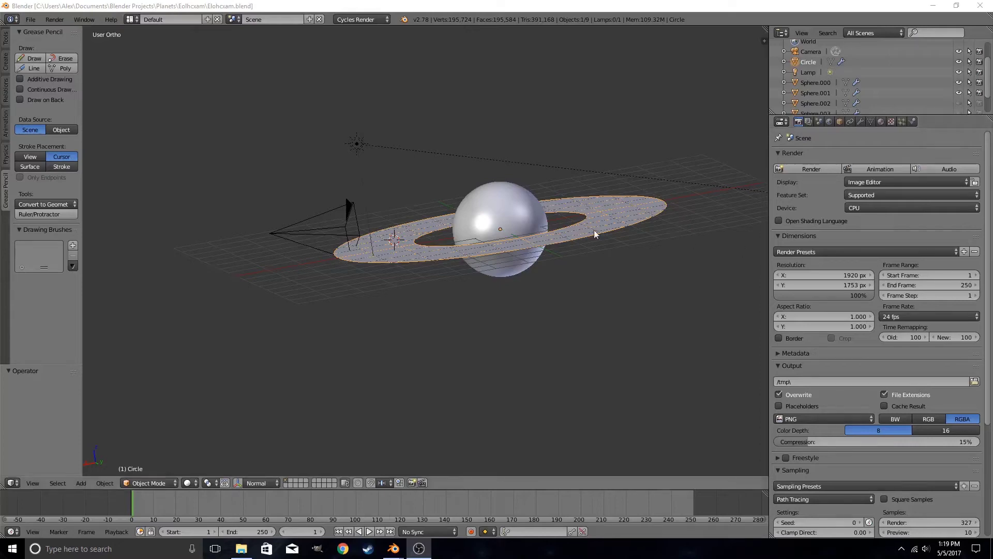
{"action": "middle_click_drag", "start_coordinate": [381, 208], "coordinate": [575, 181]}
{"action": "scroll", "coordinate": [450, 257], "scroll_direction": "down", "scroll_amount": 3}
{"action": "scroll", "coordinate": [484, 206], "scroll_direction": "down", "scroll_amount": 2}
{"action": "scroll", "coordinate": [593, 190], "scroll_direction": "up", "scroll_amount": 1}
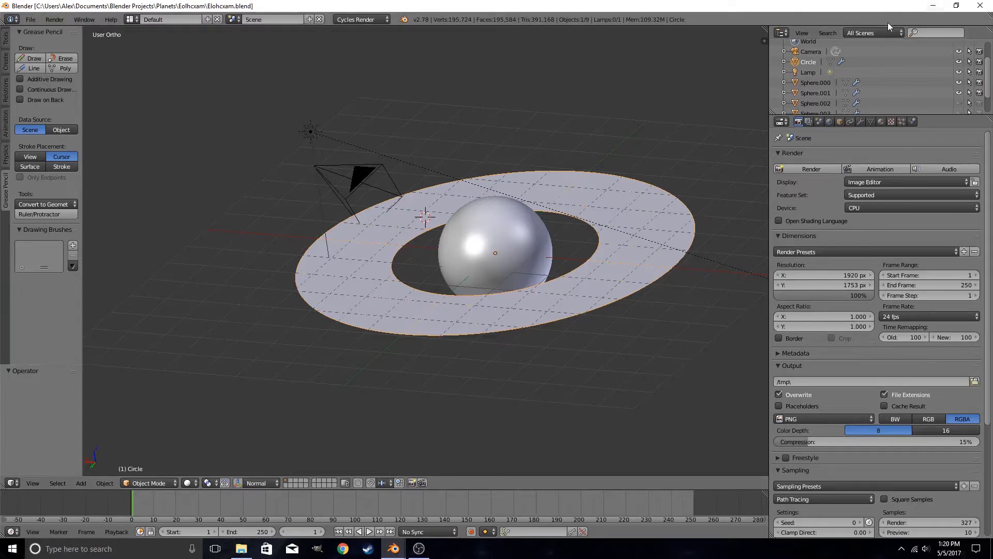
{"action": "left_click", "coordinate": [933, 10]}
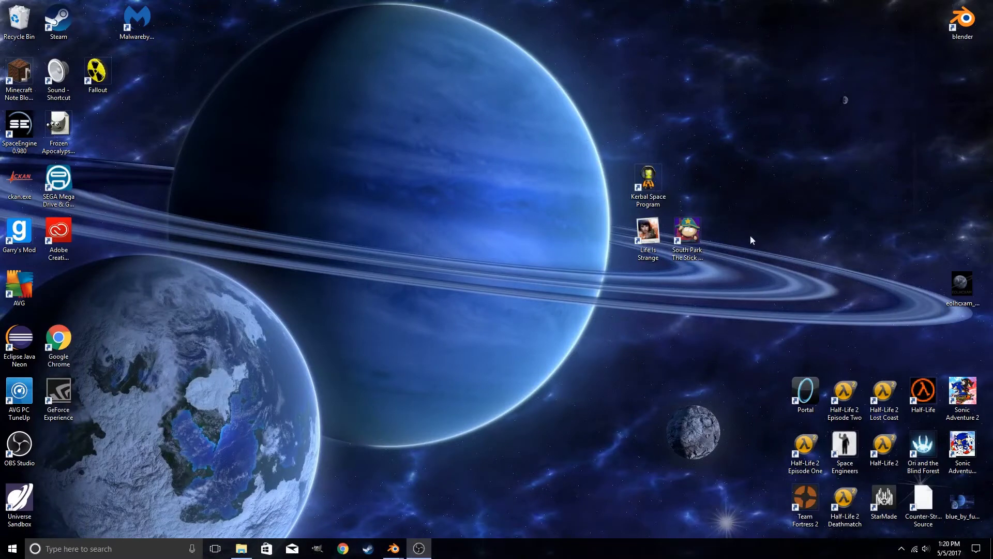
- Box-select then deselect desktop icons, and open blue_by_funnelvortex-das2gla.png in Photos
{"action": "left_click_drag", "start_coordinate": [742, 126], "coordinate": [852, 196]}
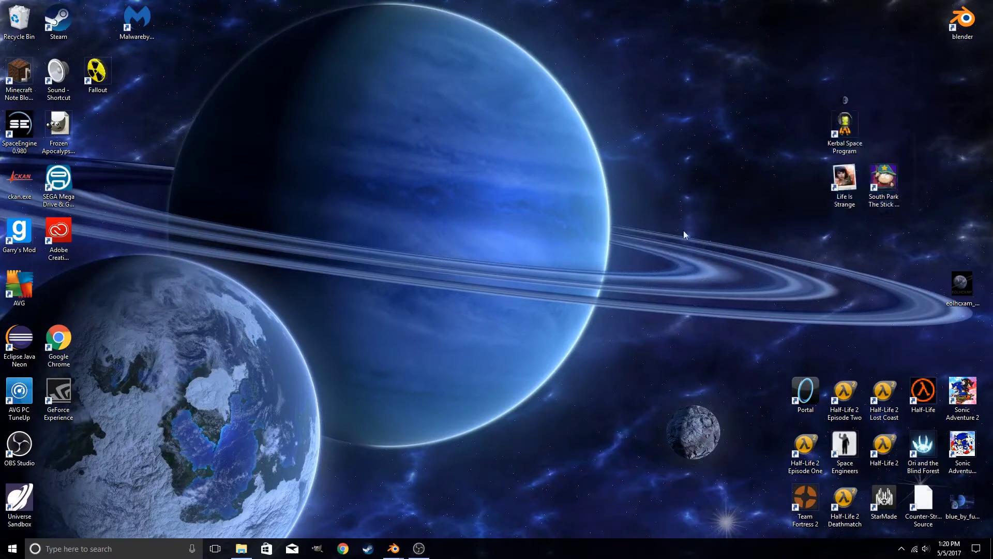
{"action": "left_click_drag", "start_coordinate": [518, 176], "coordinate": [684, 283]}
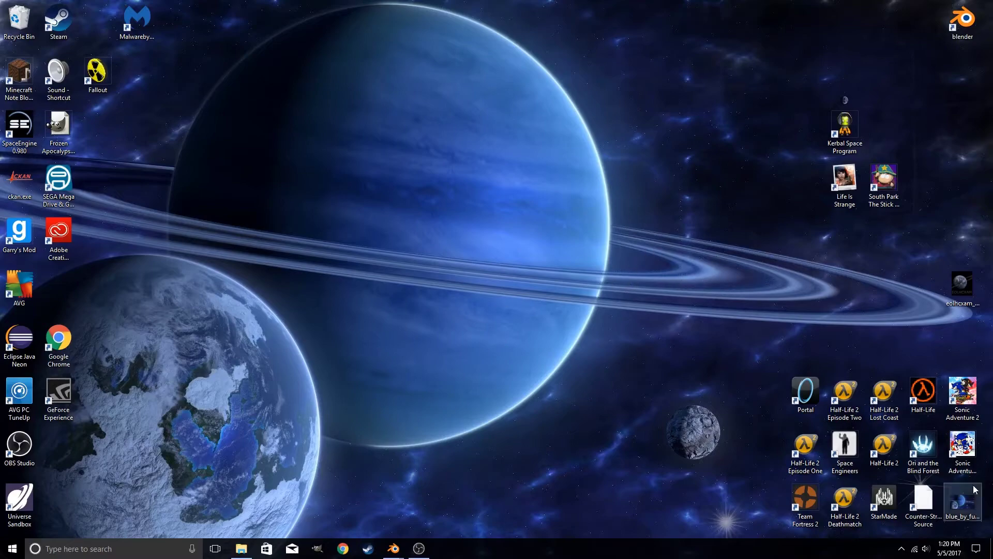
{"action": "double_click", "coordinate": [962, 501]}
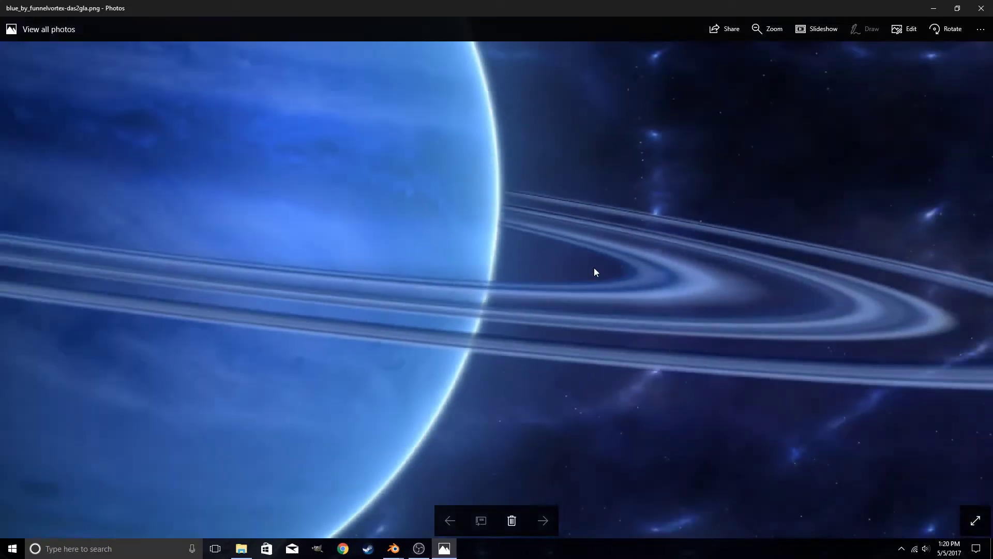
- Zoom in and out on the blue planet's ring bands, then minimize Photos
{"action": "scroll", "coordinate": [594, 269], "scroll_direction": "up", "scroll_amount": 2}
{"action": "scroll", "coordinate": [594, 269], "scroll_direction": "down", "scroll_amount": 2}
{"action": "scroll", "coordinate": [593, 269], "scroll_direction": "down", "scroll_amount": 2}
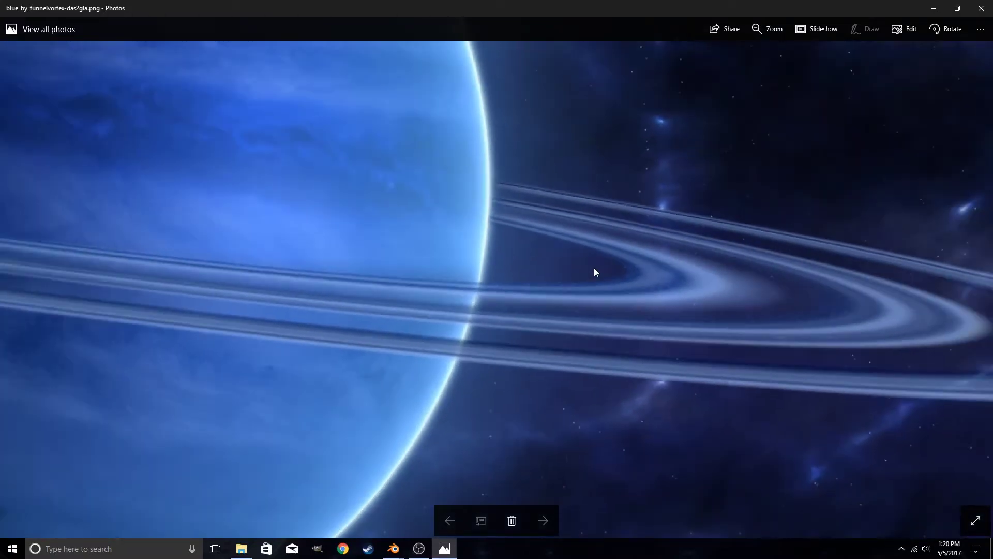
{"action": "scroll", "coordinate": [594, 269], "scroll_direction": "up", "scroll_amount": 2}
{"action": "scroll", "coordinate": [594, 269], "scroll_direction": "down", "scroll_amount": 1}
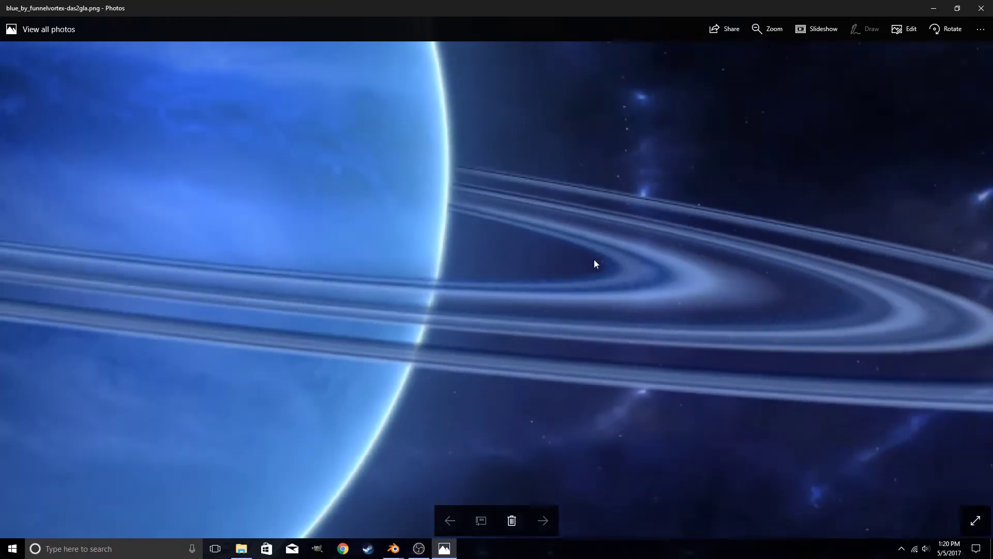
{"action": "scroll", "coordinate": [593, 261], "scroll_direction": "down", "scroll_amount": 4}
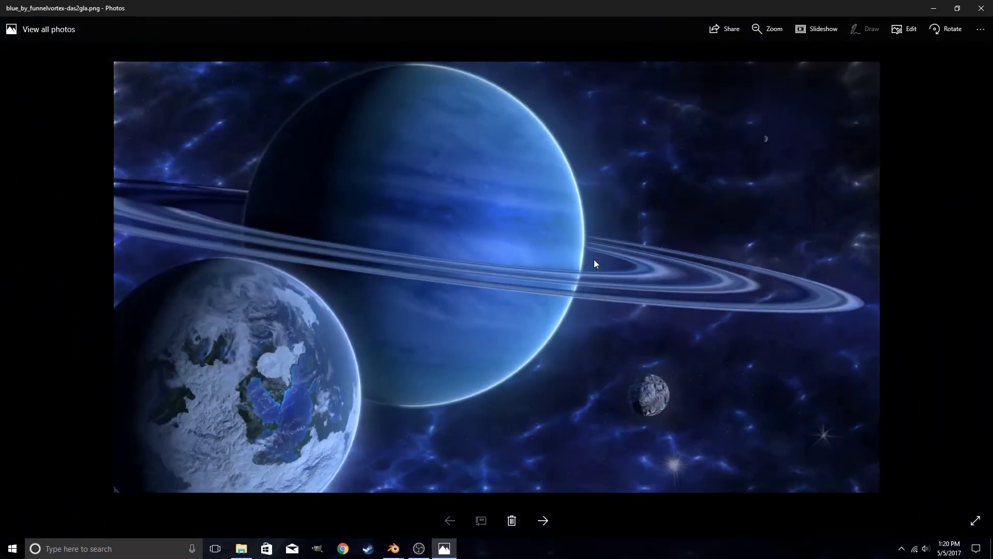
{"action": "scroll", "coordinate": [594, 259], "scroll_direction": "down", "scroll_amount": 1}
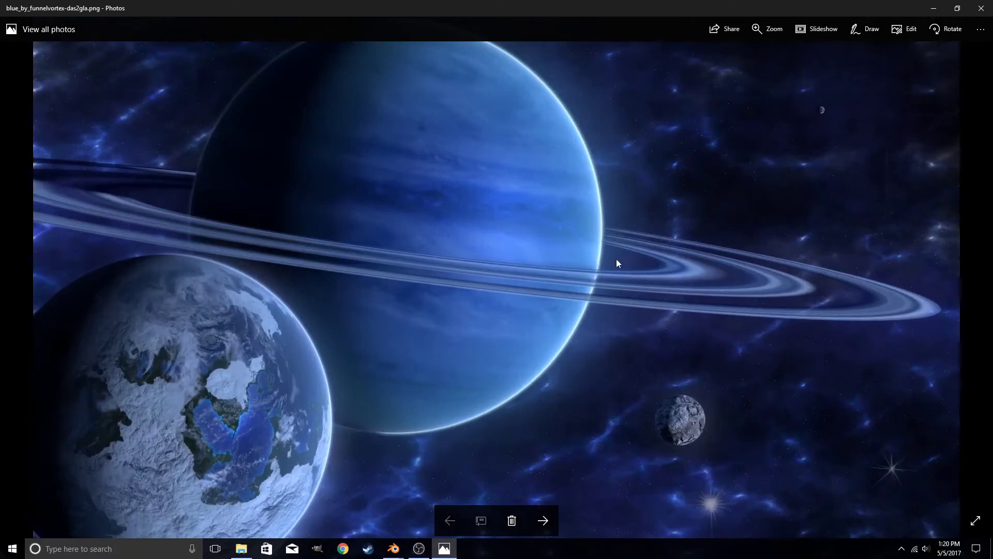
{"action": "scroll", "coordinate": [617, 258], "scroll_direction": "down", "scroll_amount": 1}
{"action": "left_click", "coordinate": [934, 8]}
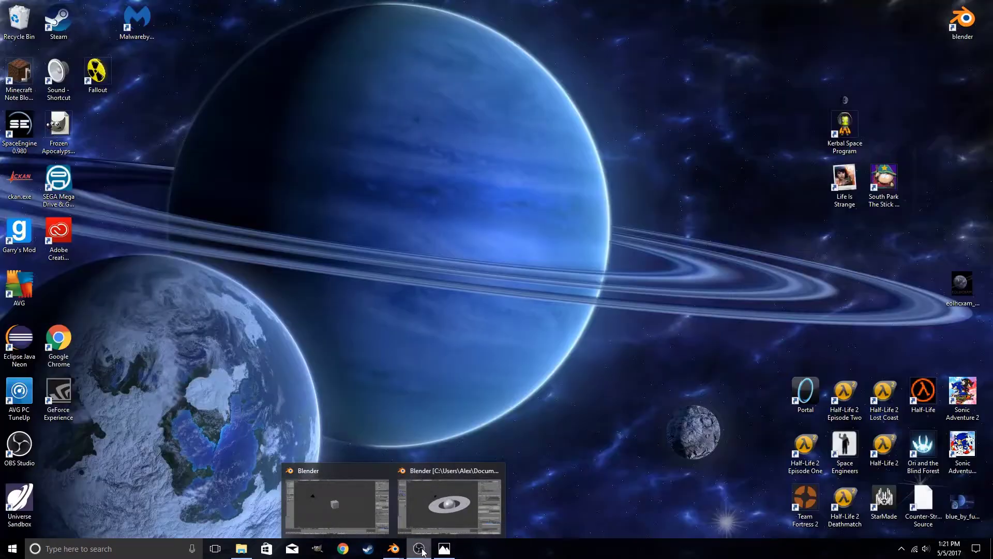
- Bring up eolhcxam_by_funnelvortex-dax1ccr.png, zoom and pan across its grey rings, then zoom back out
{"action": "mouse_move", "coordinate": [419, 548]}
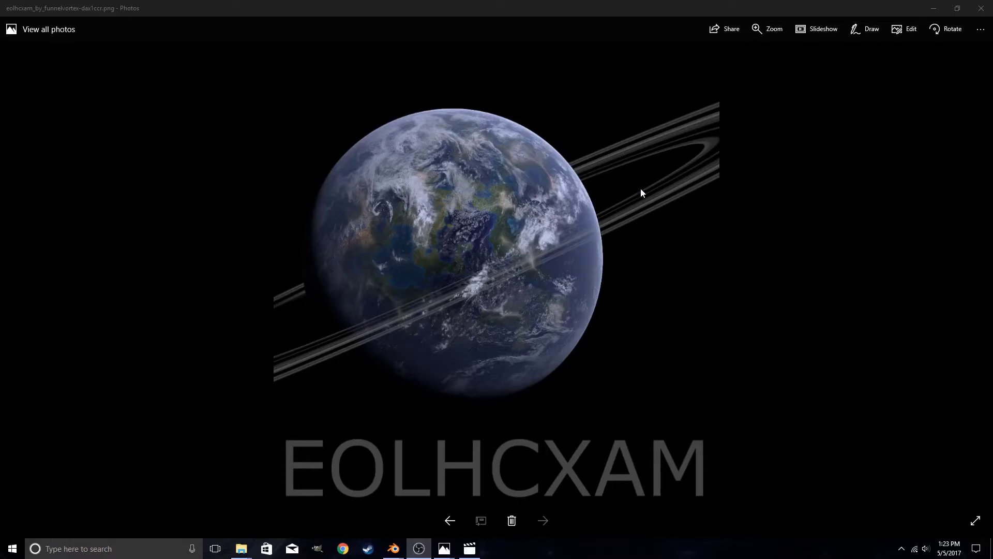
{"action": "scroll", "coordinate": [640, 193], "scroll_direction": "up", "scroll_amount": 2}
{"action": "scroll", "coordinate": [641, 189], "scroll_direction": "up", "scroll_amount": 5}
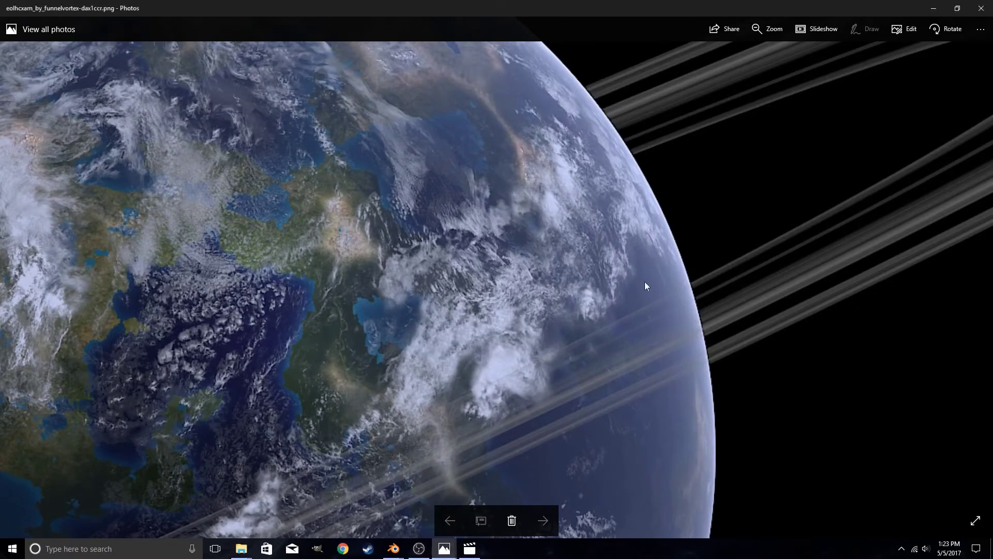
{"action": "scroll", "coordinate": [756, 178], "scroll_direction": "down", "scroll_amount": 5}
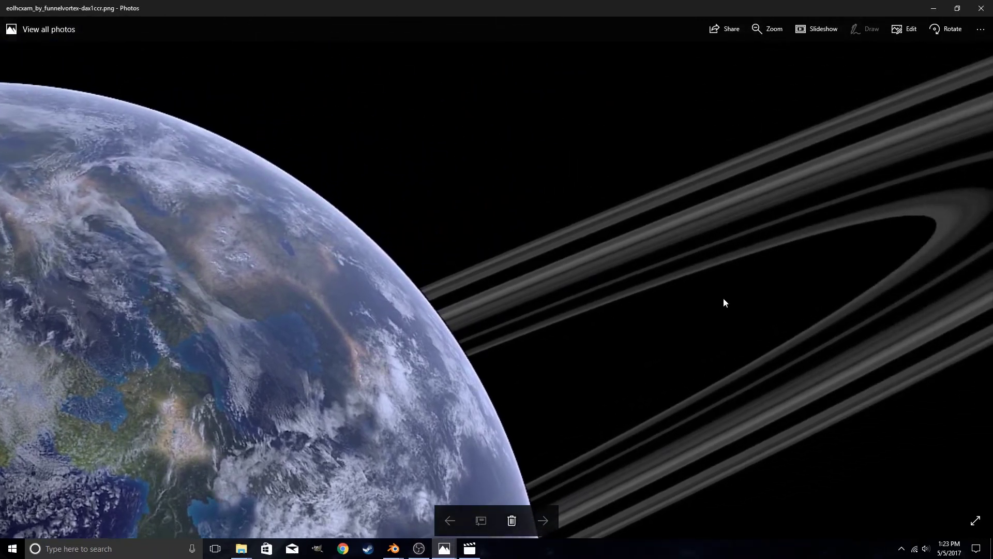
{"action": "left_click_drag", "start_coordinate": [723, 302], "coordinate": [665, 219]}
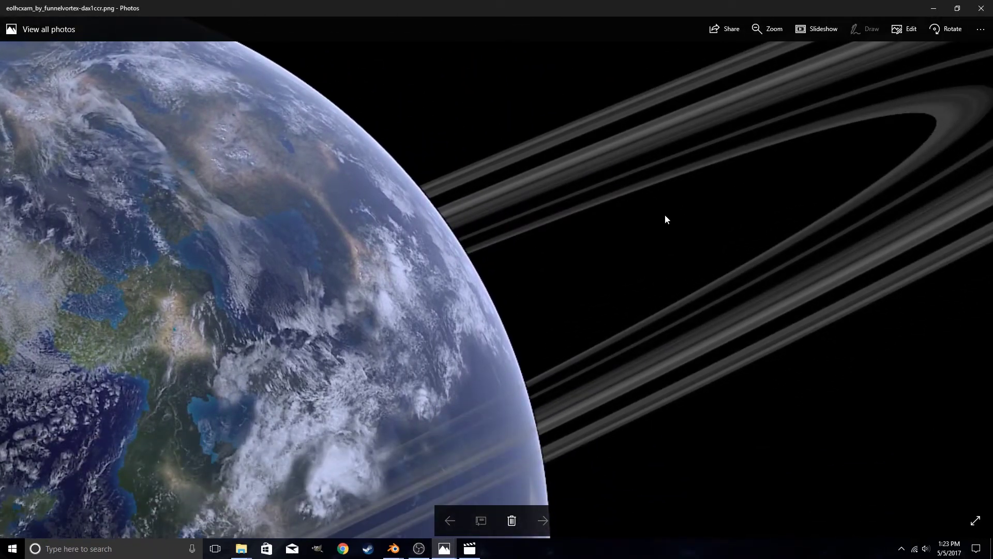
{"action": "scroll", "coordinate": [602, 206], "scroll_direction": "up", "scroll_amount": 1}
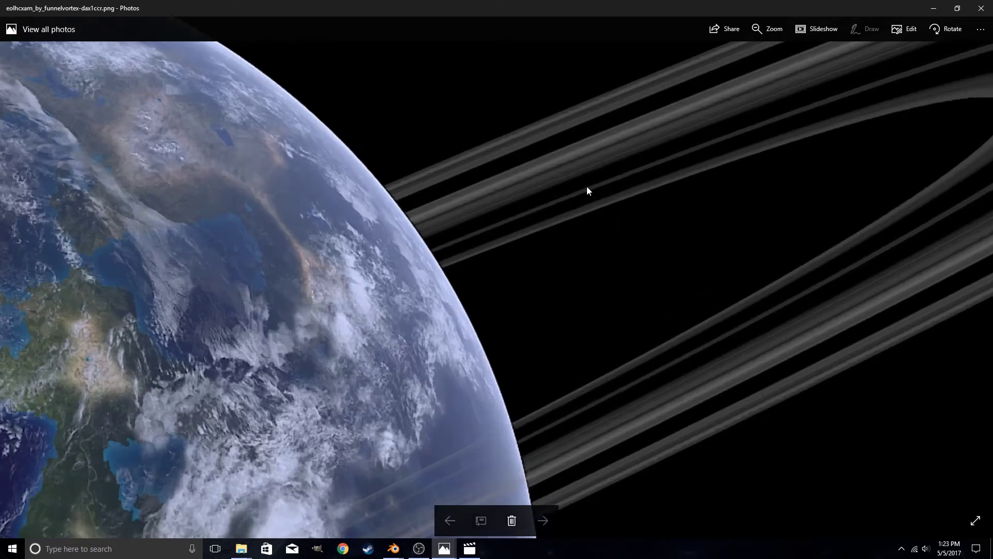
{"action": "scroll", "coordinate": [584, 175], "scroll_direction": "down", "scroll_amount": 4}
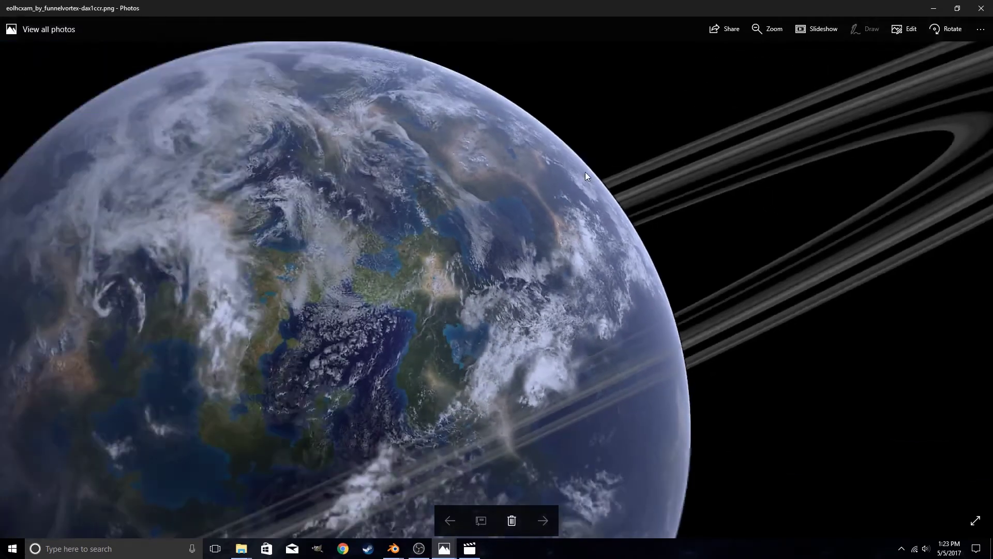
{"action": "scroll", "coordinate": [632, 169], "scroll_direction": "down", "scroll_amount": 2}
{"action": "scroll", "coordinate": [632, 169], "scroll_direction": "up", "scroll_amount": 2}
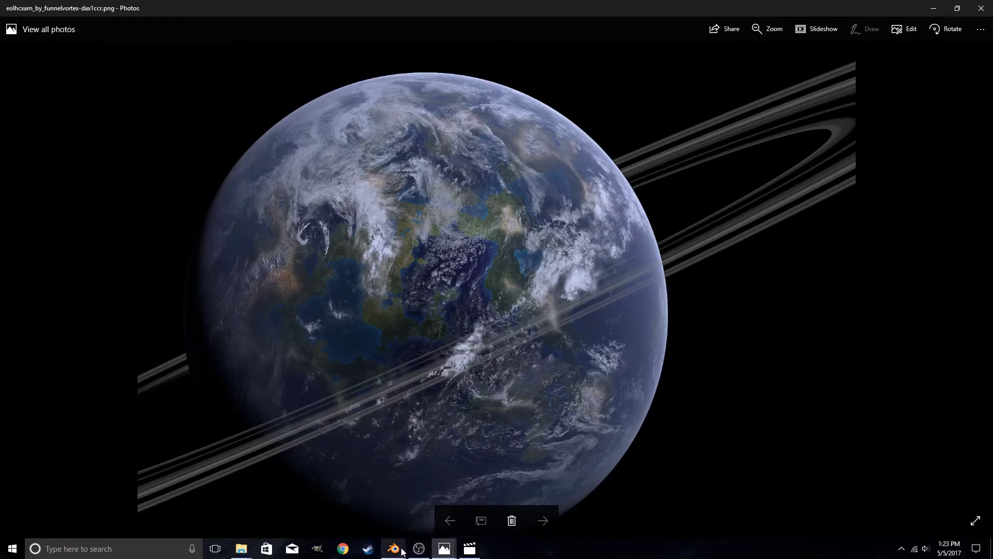
- Bring the ringed-planet Blender window back and orbit to look down on the rings
{"action": "mouse_move", "coordinate": [393, 549]}
{"action": "left_click", "coordinate": [431, 489]}
{"action": "middle_click_drag", "start_coordinate": [510, 357], "coordinate": [545, 350]}
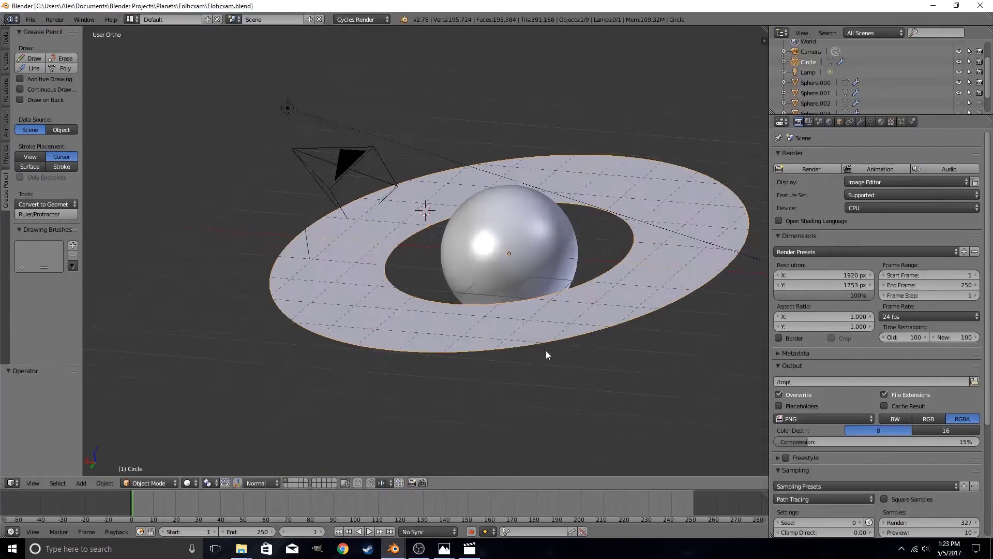
{"action": "scroll", "coordinate": [545, 349], "scroll_direction": "up", "scroll_amount": 4}
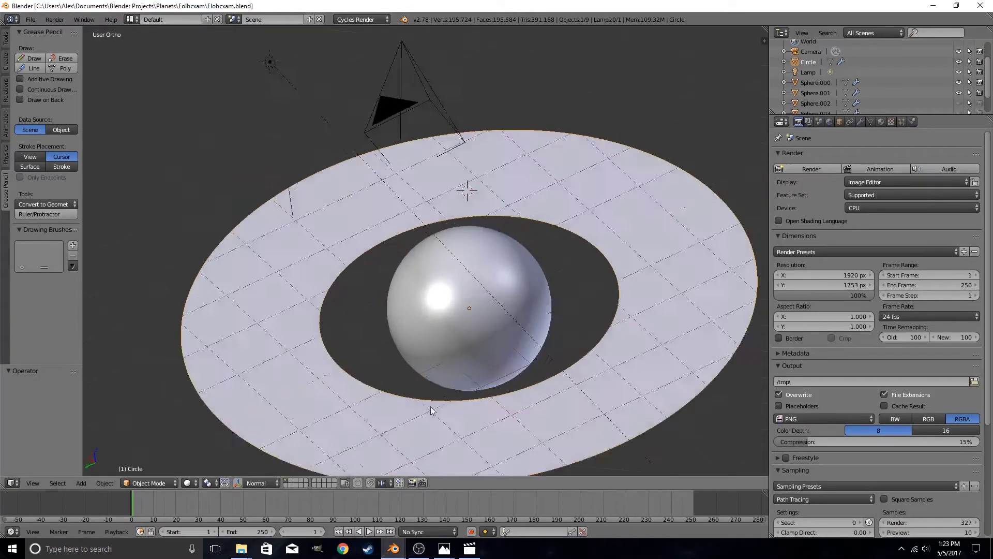
- Set viewport shading to Rendered and orbit to a near edge-on view of the rings
{"action": "left_click", "coordinate": [189, 483]}
{"action": "left_click", "coordinate": [203, 414]}
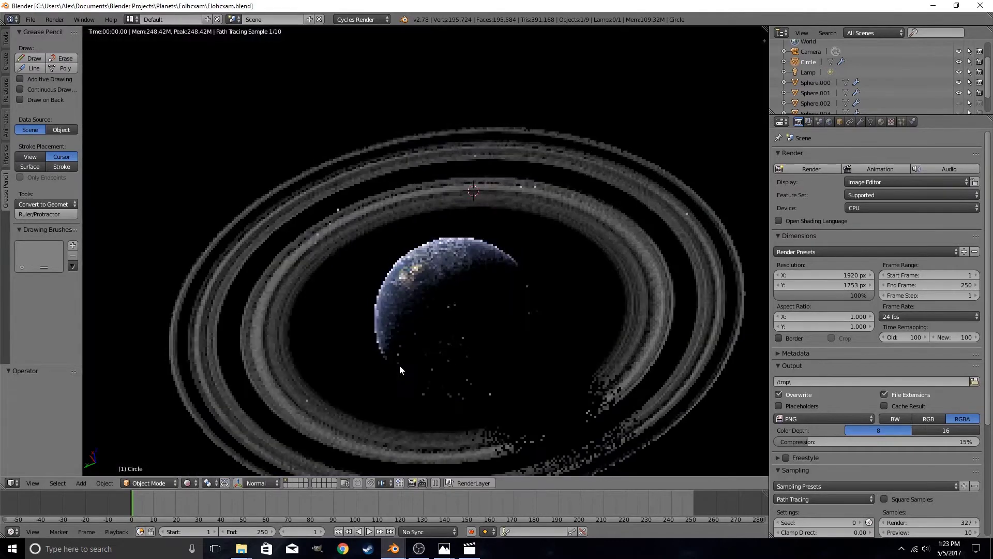
{"action": "middle_click_drag", "start_coordinate": [394, 426], "coordinate": [579, 288]}
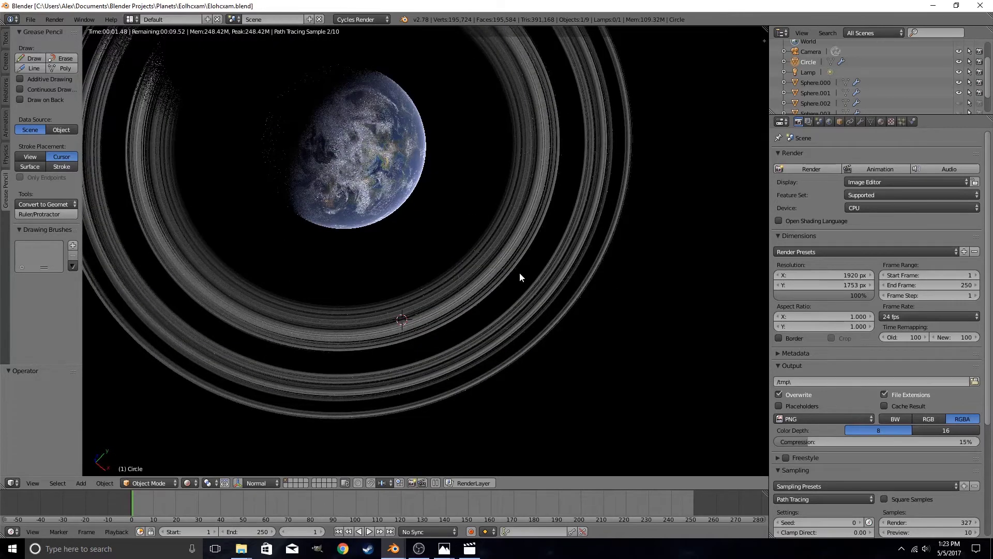
{"action": "middle_click_drag", "start_coordinate": [519, 272], "coordinate": [470, 291]}
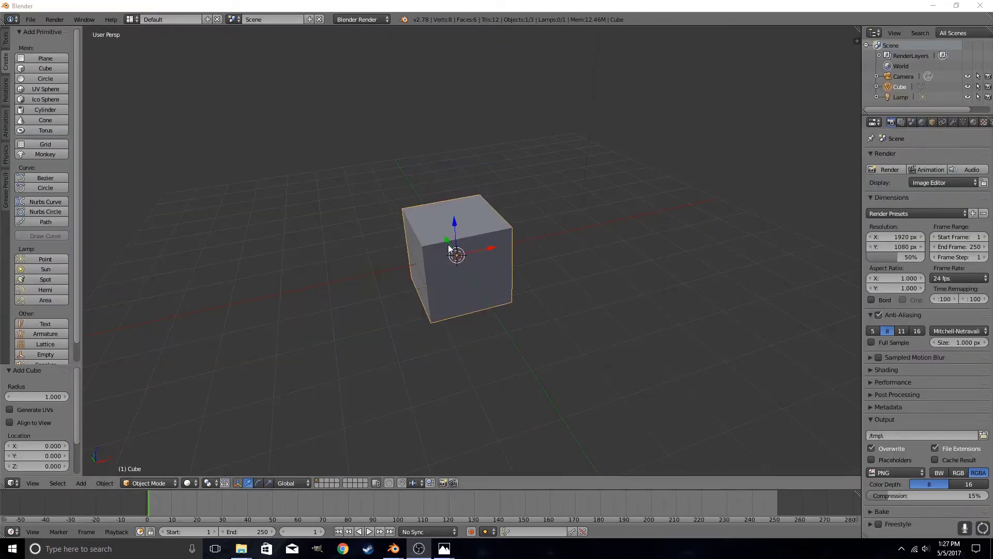
- Replace the default cube with a UV sphere scaled up to 1.818
{"action": "key", "text": "Delete"}
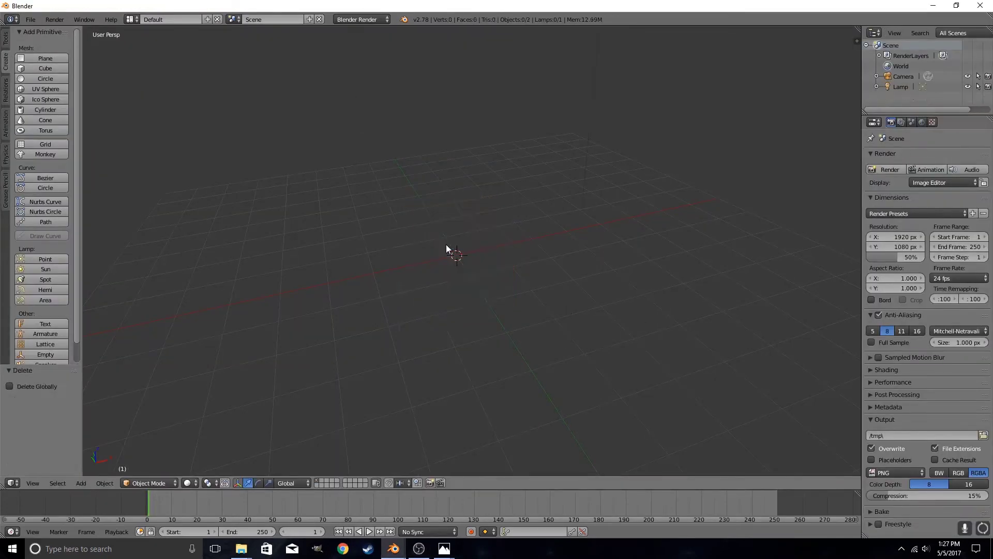
{"action": "left_click", "coordinate": [39, 88]}
{"action": "key", "text": "s"}
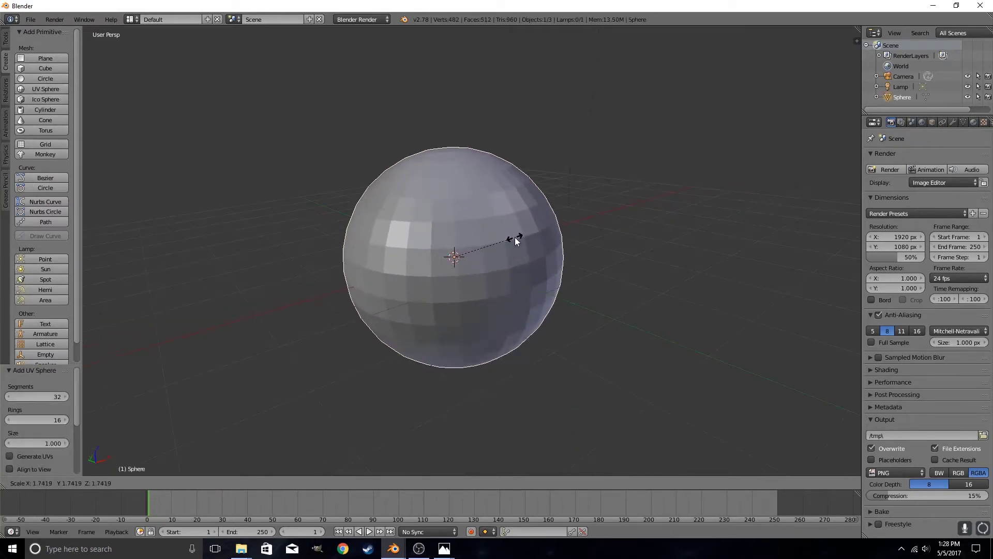
{"action": "left_click", "coordinate": [517, 236]}
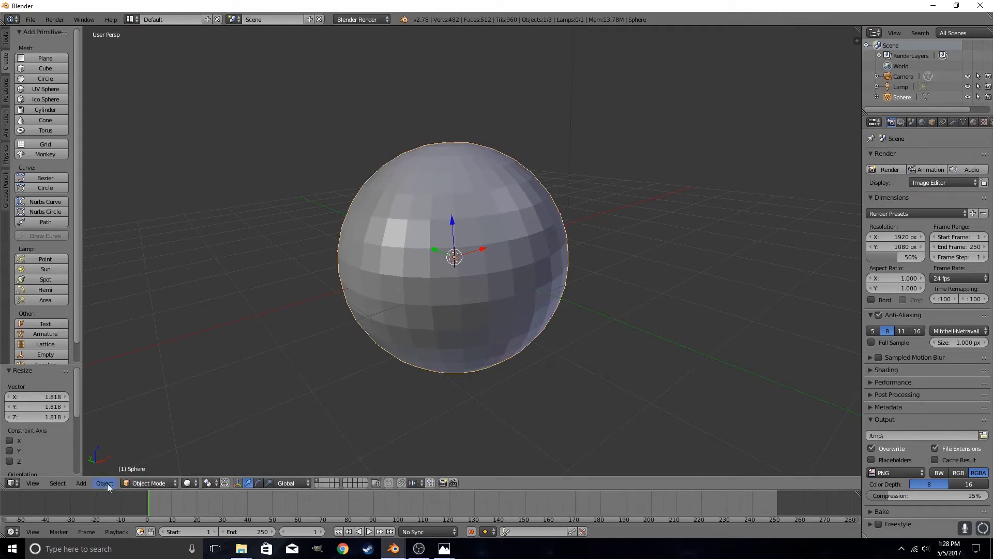
{"action": "scroll", "coordinate": [35, 300], "scroll_direction": "down", "scroll_amount": 2}
- Apply Shade Smooth to the sphere and orbit around it to check the surface
{"action": "left_click", "coordinate": [7, 46]}
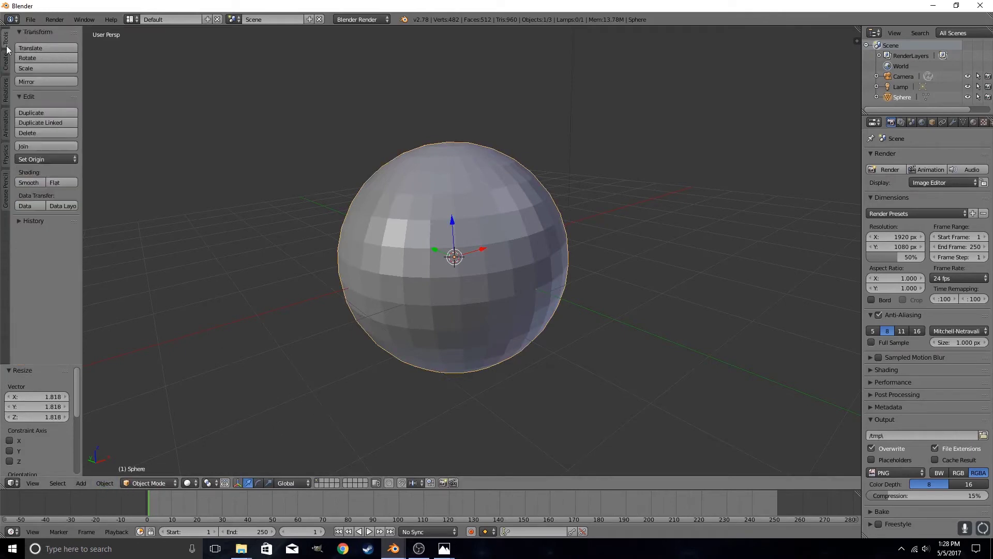
{"action": "left_click", "coordinate": [42, 181]}
{"action": "middle_click_drag", "start_coordinate": [403, 227], "coordinate": [440, 232]}
{"action": "scroll", "coordinate": [468, 237], "scroll_direction": "up", "scroll_amount": 4}
{"action": "scroll", "coordinate": [519, 230], "scroll_direction": "down", "scroll_amount": 4}
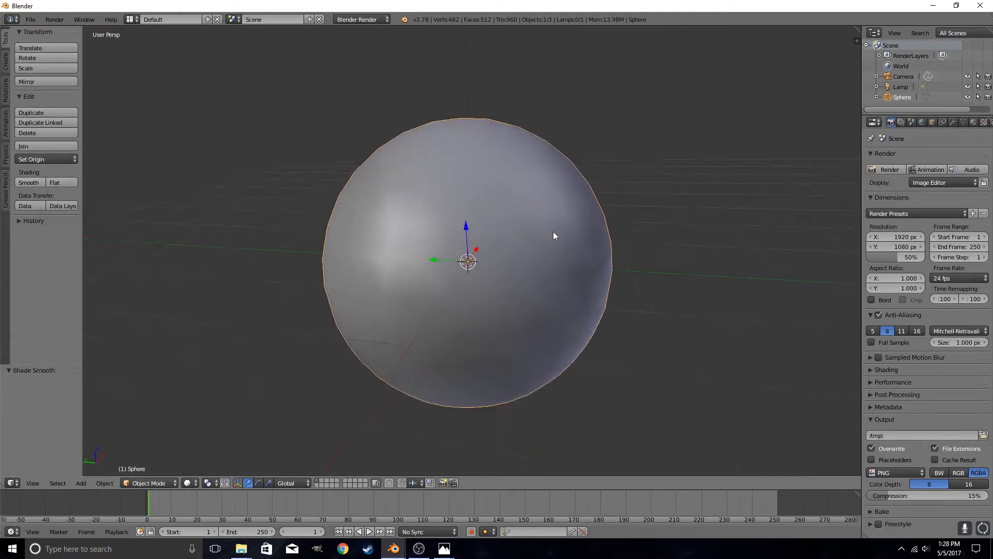
{"action": "middle_click_drag", "start_coordinate": [532, 244], "coordinate": [513, 308]}
{"action": "scroll", "coordinate": [481, 283], "scroll_direction": "down", "scroll_amount": 2}
{"action": "scroll", "coordinate": [557, 280], "scroll_direction": "up", "scroll_amount": 2}
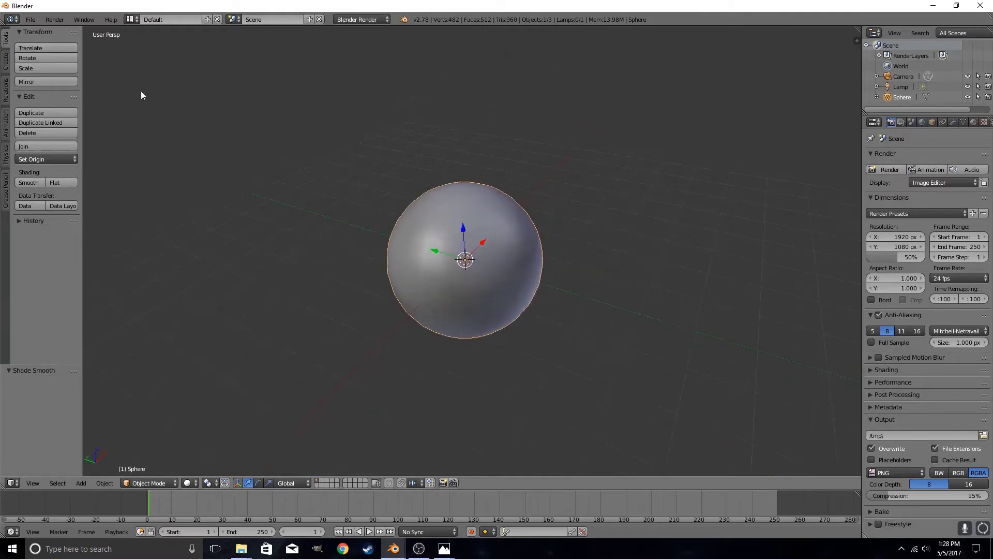
- Add a circle and scale it to about 6.3 so it surrounds the sphere
{"action": "left_click", "coordinate": [6, 66]}
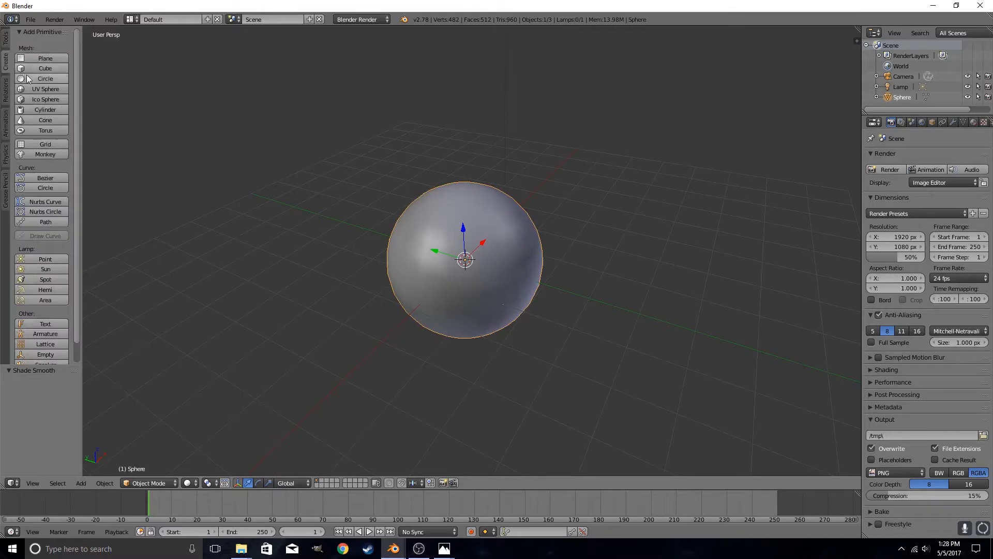
{"action": "left_click", "coordinate": [29, 79]}
{"action": "scroll", "coordinate": [526, 238], "scroll_direction": "down", "scroll_amount": 2}
{"action": "key", "text": "s"}
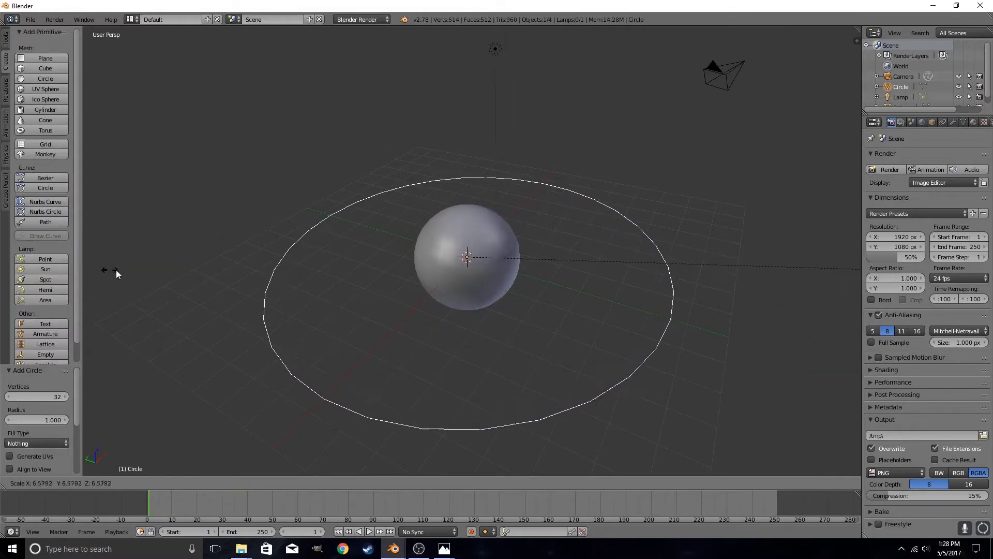
{"action": "left_click", "coordinate": [92, 256]}
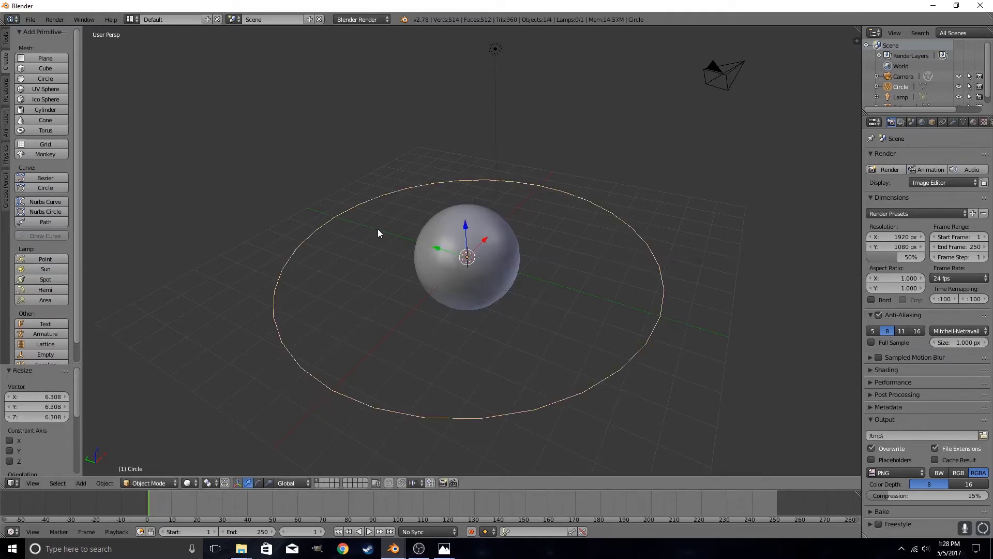
{"action": "middle_click_drag", "start_coordinate": [377, 233], "coordinate": [558, 215]}
- In Edit Mode, extrude the circle in place and scale the inner loop inward into a ring
{"action": "key", "text": "Tab"}
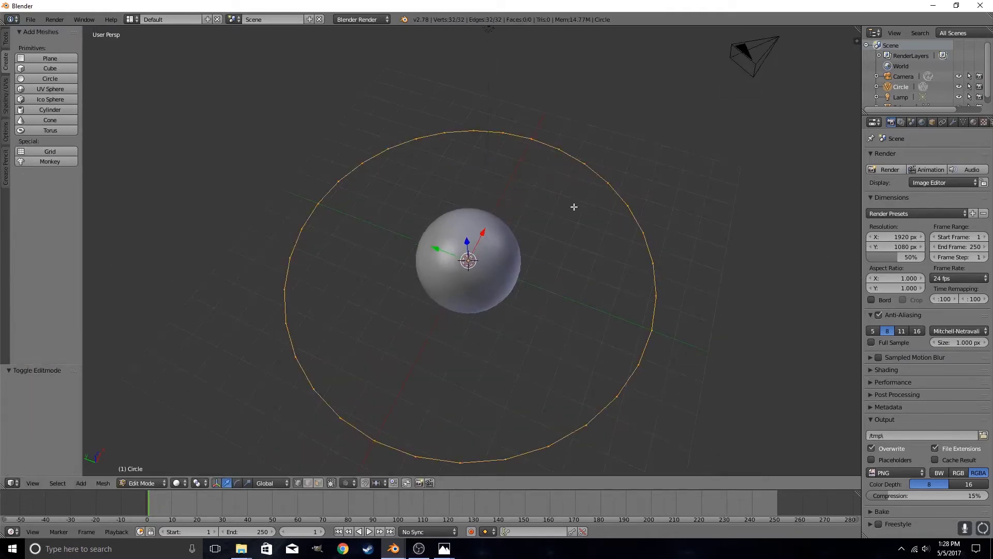
{"action": "key", "text": "e"}
{"action": "right_click", "coordinate": [729, 173]}
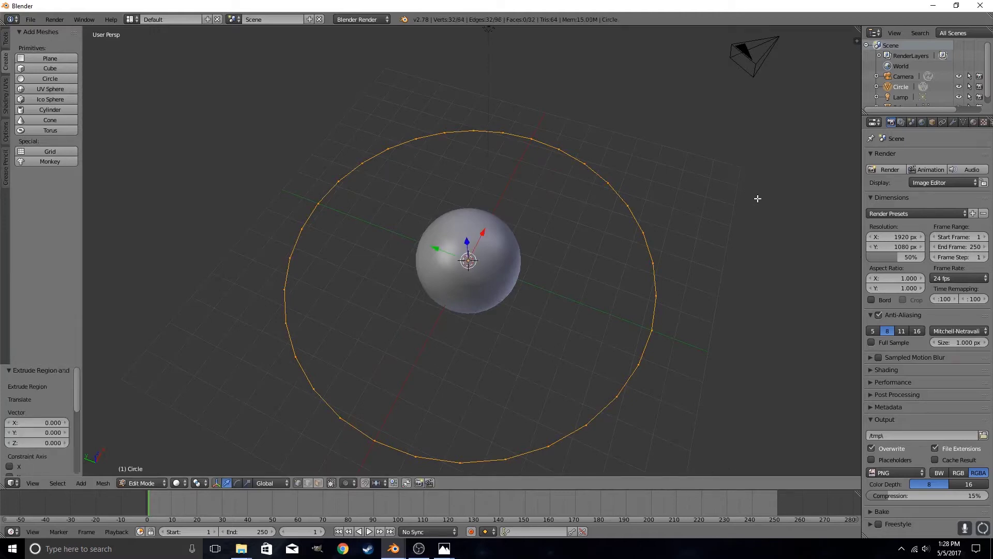
{"action": "key", "text": "s"}
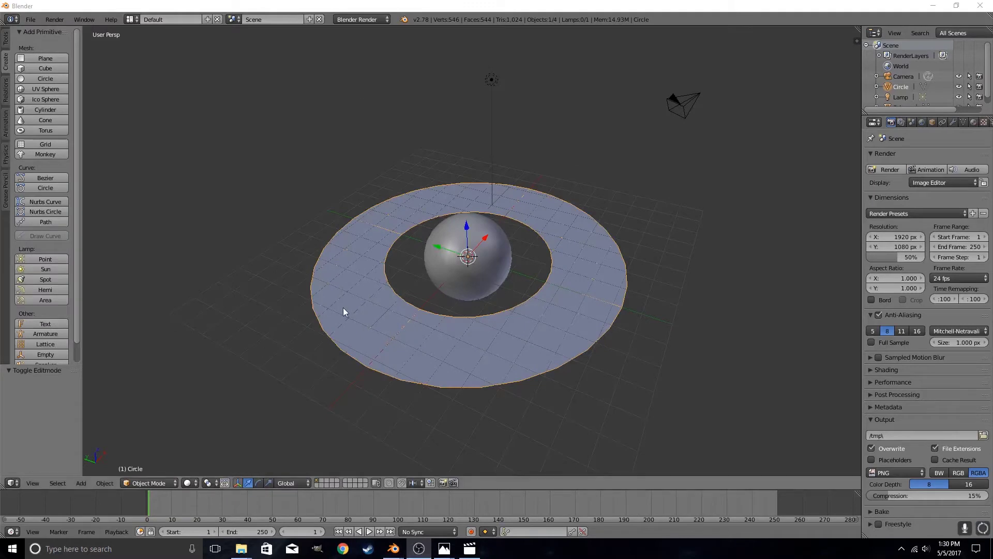
- Switch the view to orthographic and orbit to see the ring side-on
{"action": "left_click", "coordinate": [31, 483]}
{"action": "left_click", "coordinate": [86, 358]}
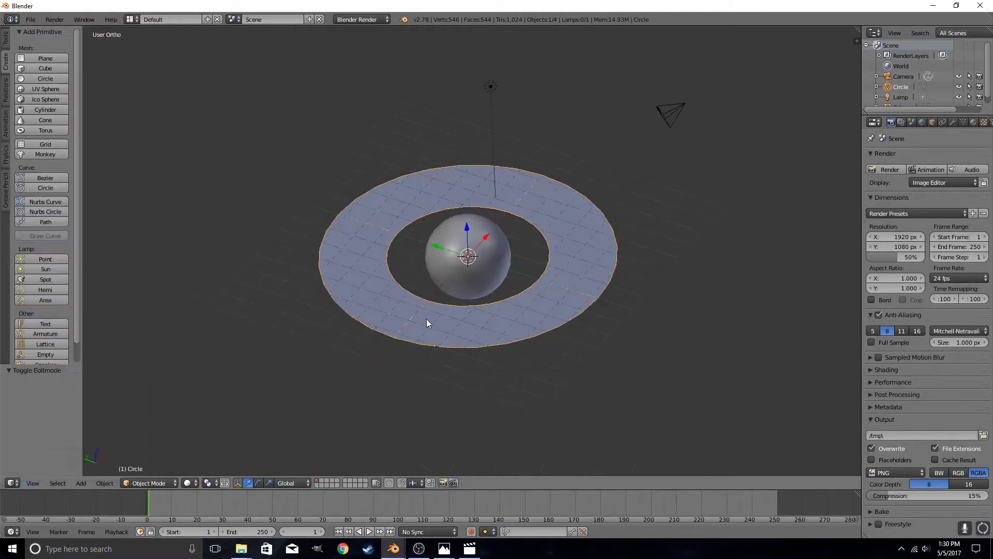
{"action": "middle_click_drag", "start_coordinate": [426, 319], "coordinate": [428, 155]}
- Set the render engine to Cycles Render and show a Rendered viewport preview
{"action": "left_click", "coordinate": [362, 20]}
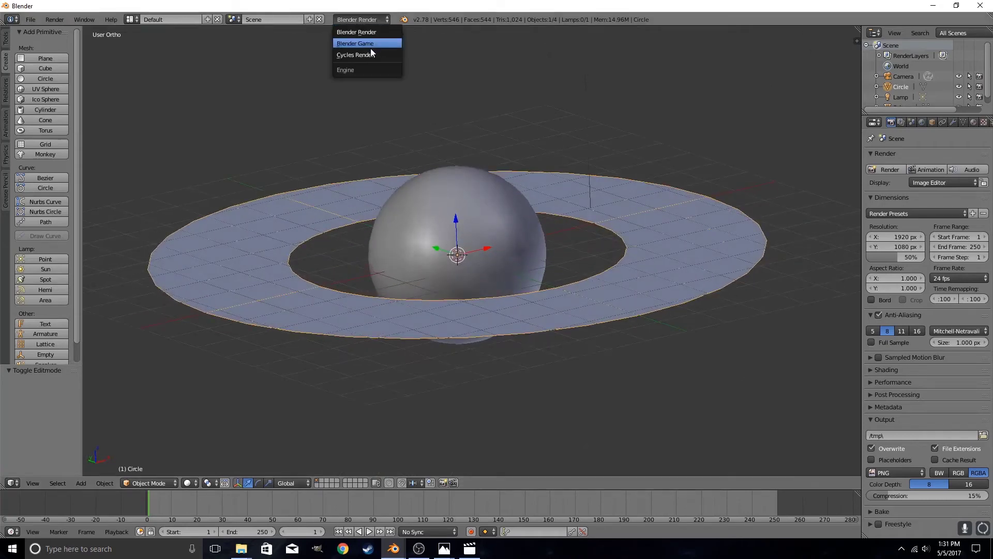
{"action": "left_click", "coordinate": [370, 54]}
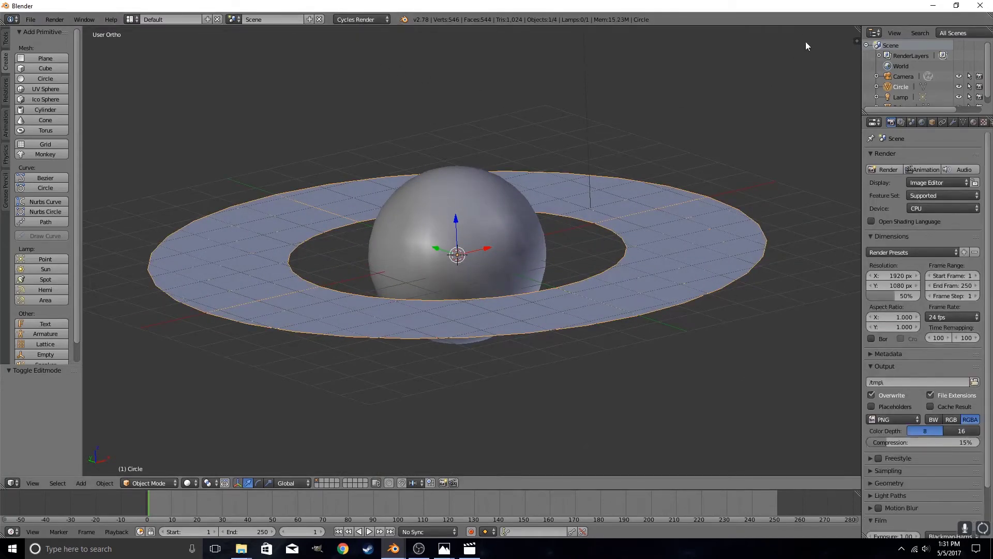
{"action": "left_click", "coordinate": [186, 484]}
{"action": "left_click", "coordinate": [215, 413]}
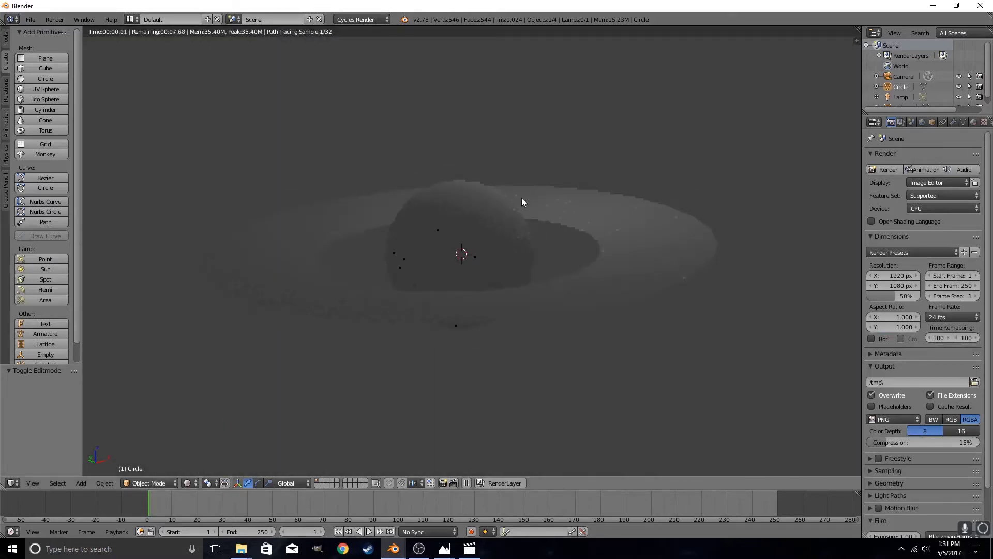
{"action": "scroll", "coordinate": [521, 198], "scroll_direction": "down", "scroll_amount": 3}
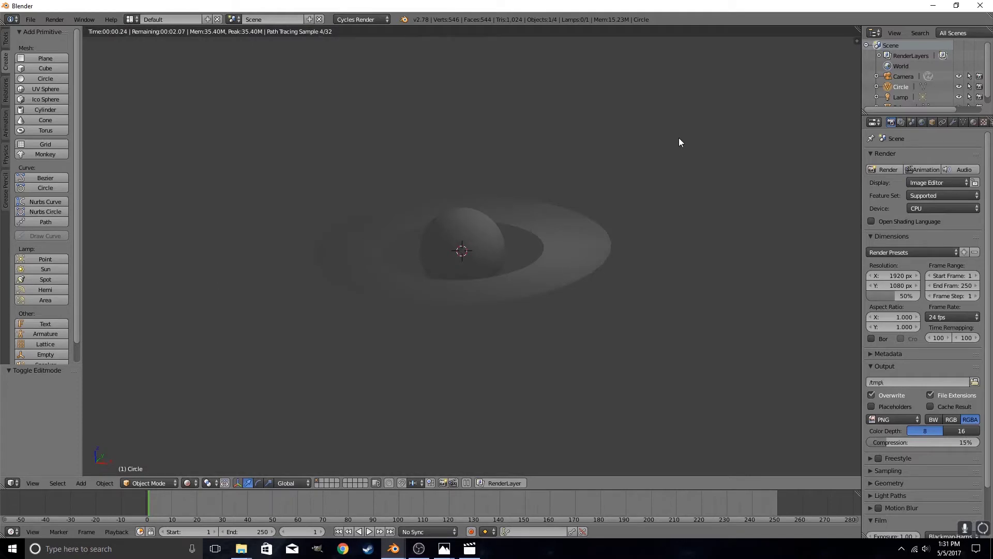
- Turn the lamp into a Sun, then lower and rotate it in Solid shading
{"action": "left_click", "coordinate": [923, 97]}
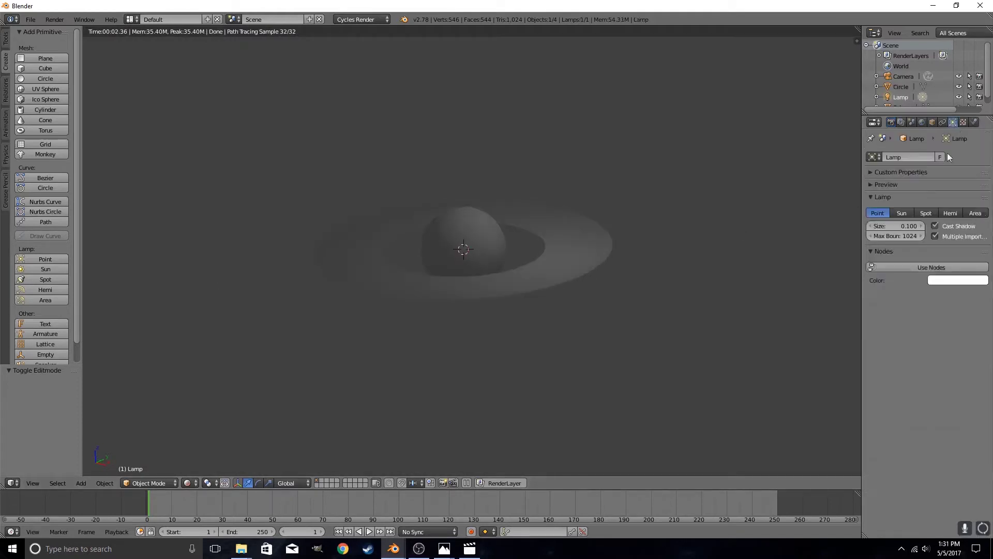
{"action": "left_click", "coordinate": [908, 213]}
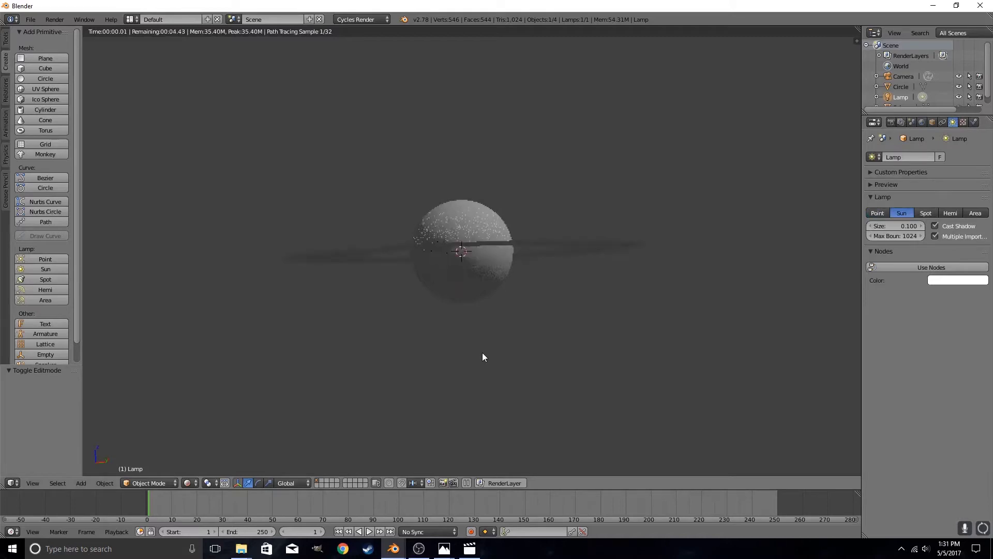
{"action": "left_click", "coordinate": [187, 483]}
{"action": "left_click", "coordinate": [190, 449]}
{"action": "left_click_drag", "start_coordinate": [535, 104], "coordinate": [561, 202]}
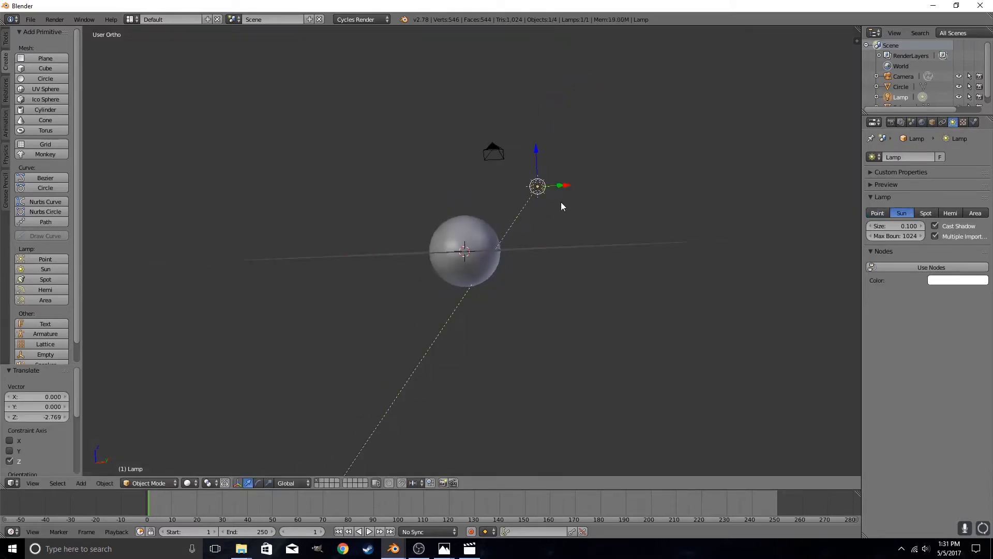
{"action": "key", "text": "r"}
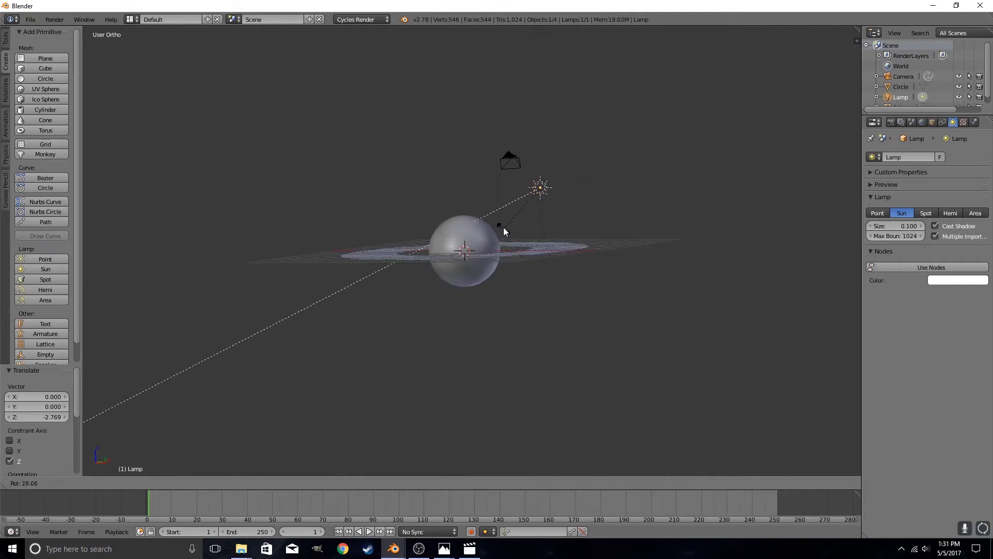
{"action": "left_click", "coordinate": [503, 225]}
- Return to the Rendered preview, orbit higher, and split a second area beside the 3D view
{"action": "scroll", "coordinate": [388, 384], "scroll_direction": "up", "scroll_amount": 3}
{"action": "left_click", "coordinate": [188, 482]}
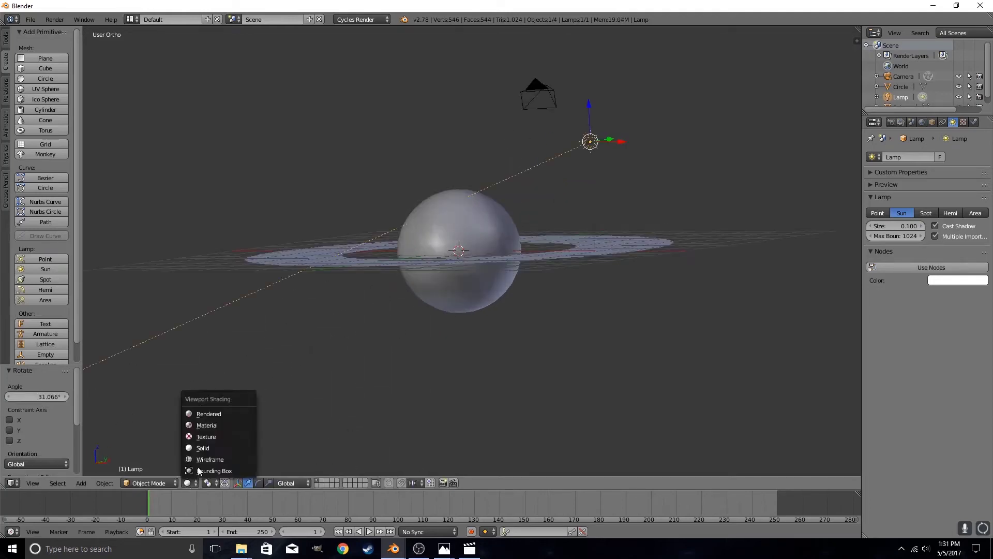
{"action": "left_click", "coordinate": [200, 414]}
{"action": "mouse_move", "coordinate": [362, 342]}
{"action": "middle_mouse_down"}
{"action": "mouse_move", "coordinate": [622, 240]}
{"action": "mouse_move", "coordinate": [620, 228]}
{"action": "mouse_move", "coordinate": [536, 284]}
{"action": "mouse_move", "coordinate": [549, 296]}
{"action": "middle_mouse_up"}
{"action": "scroll", "coordinate": [615, 232], "scroll_direction": "up", "scroll_amount": 2}
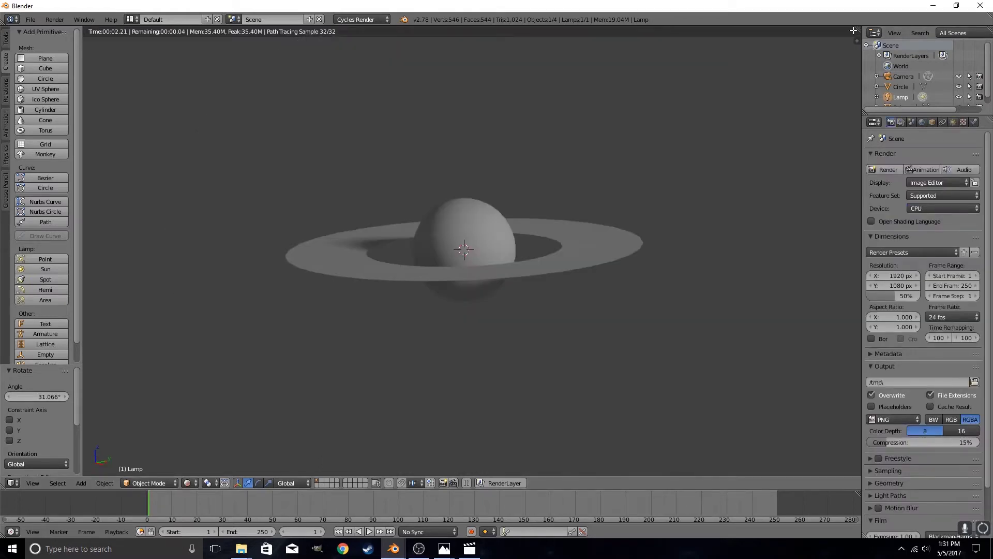
{"action": "left_click_drag", "start_coordinate": [853, 31], "coordinate": [520, 36]}
{"action": "left_click", "coordinate": [532, 483]}
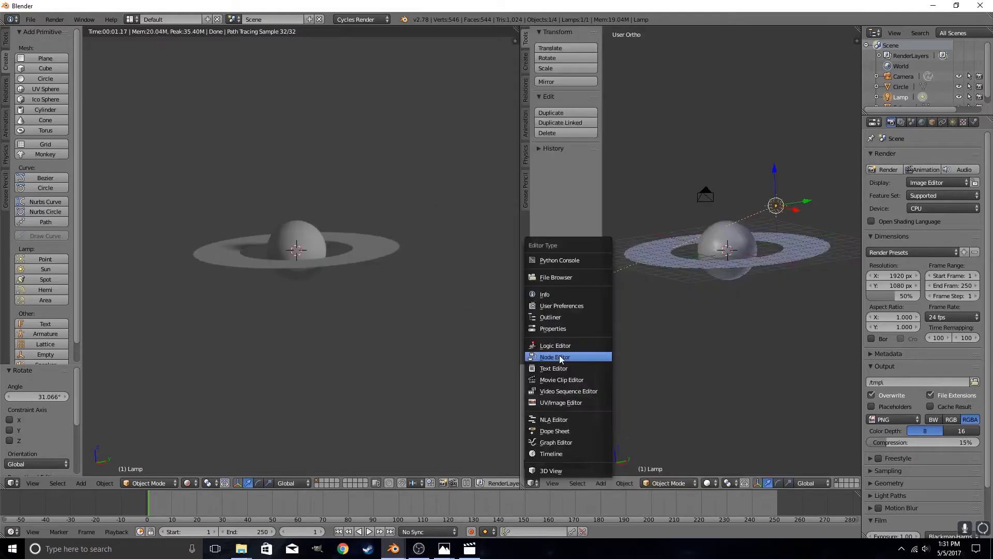
- Make the right area a Node Editor with its side panel hidden, and set the 3D view to Solid
{"action": "left_click", "coordinate": [559, 355]}
{"action": "key", "text": "n"}
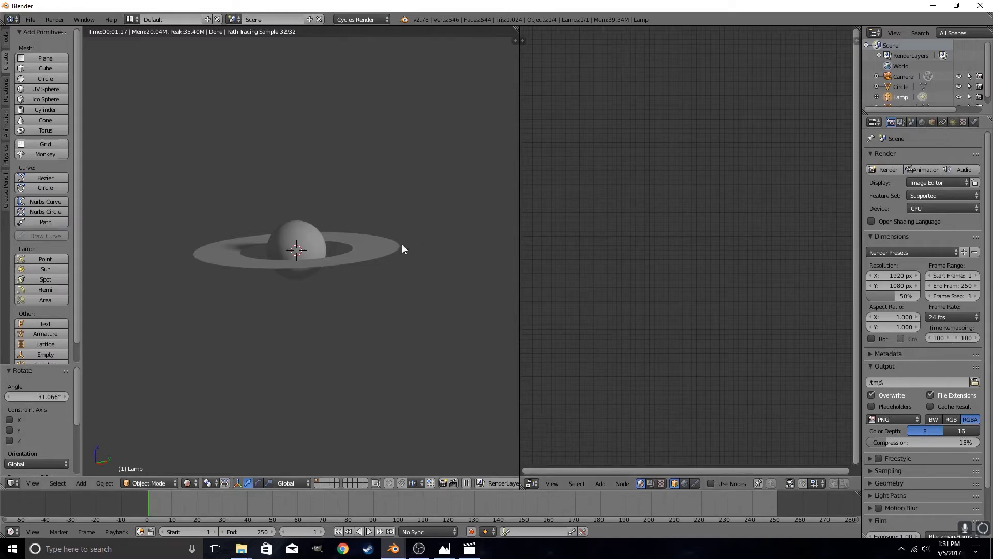
{"action": "left_click", "coordinate": [192, 482]}
{"action": "left_click", "coordinate": [212, 447]}
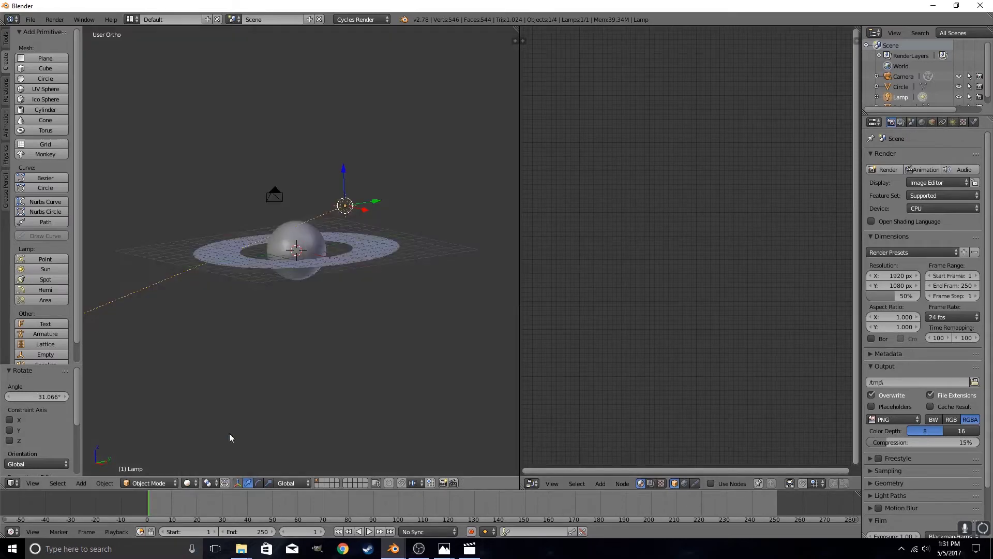
- Select and frame the ring, then give it a new material named 'Rings'
{"action": "right_click", "coordinate": [380, 242]}
{"action": "key", "text": "KP_Decimal"}
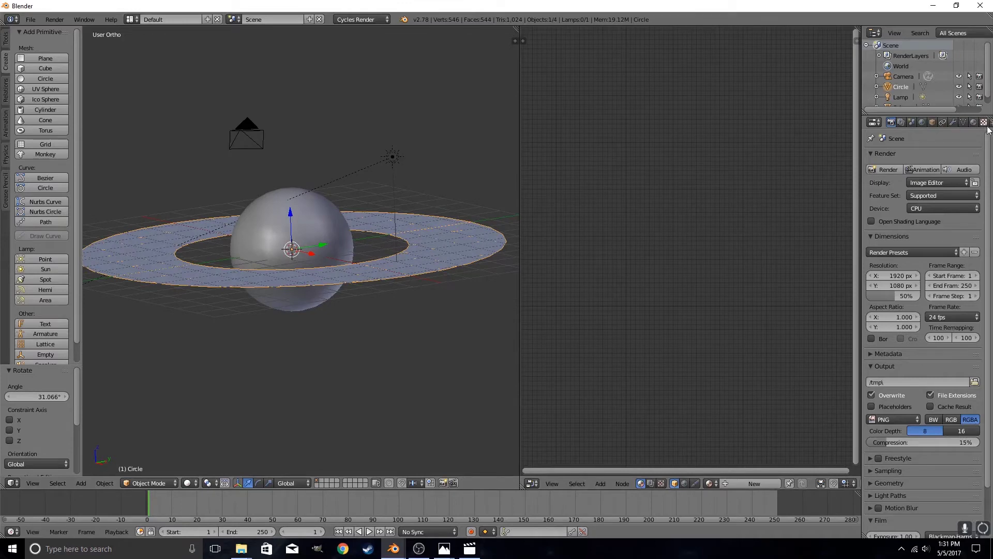
{"action": "left_click", "coordinate": [973, 122]}
{"action": "left_click", "coordinate": [900, 194]}
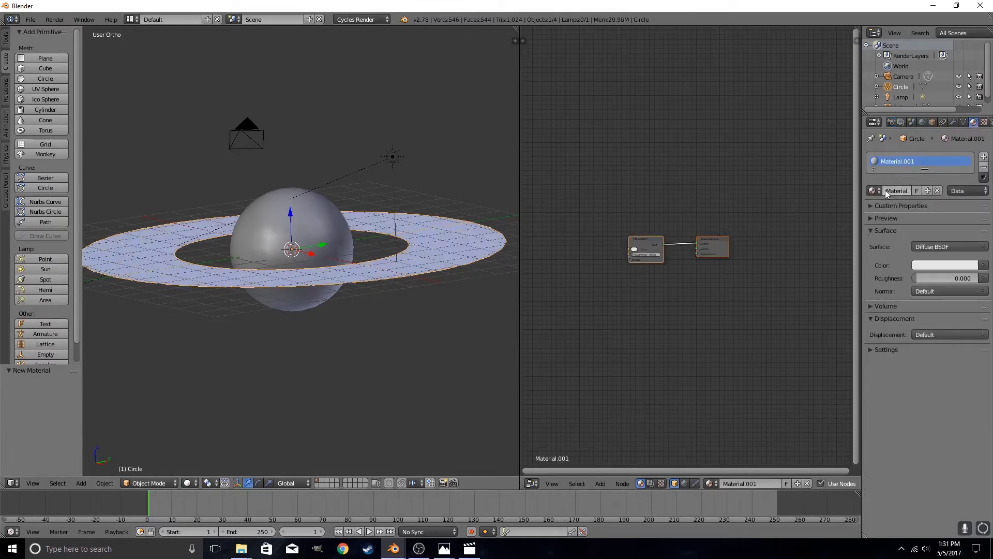
{"action": "type", "text": "Rings"}
{"action": "key", "text": "Return"}
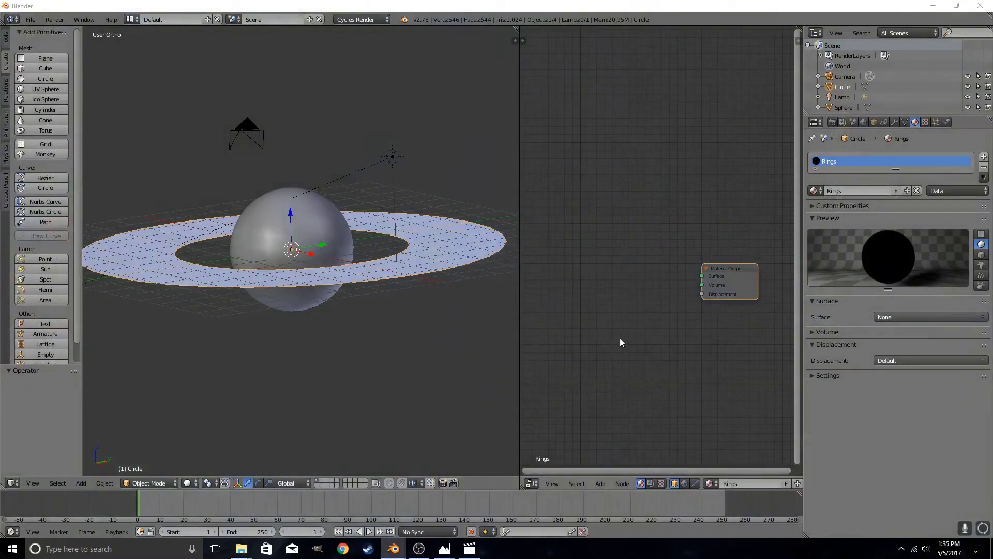
- Add a Texture Coordinate node to the left of the Material Output
{"action": "scroll", "coordinate": [616, 352], "scroll_direction": "down", "scroll_amount": 2}
{"action": "middle_click_drag", "start_coordinate": [614, 361], "coordinate": [670, 383]}
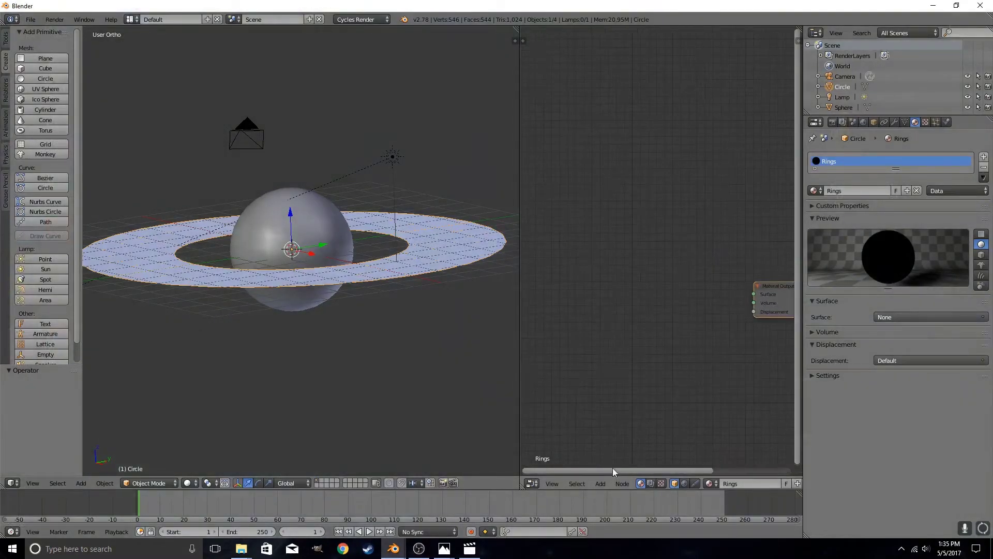
{"action": "scroll", "coordinate": [608, 455], "scroll_direction": "up", "scroll_amount": 1}
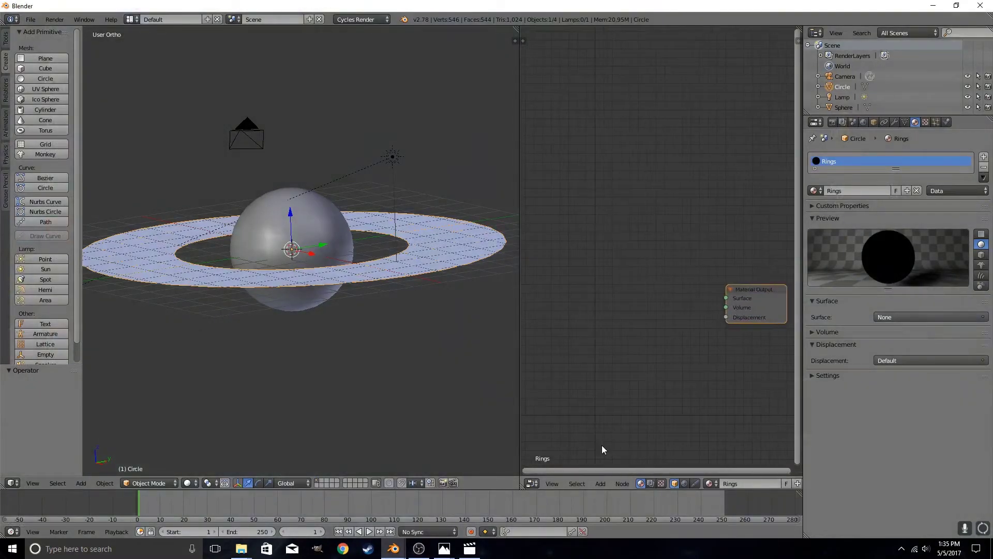
{"action": "left_click", "coordinate": [599, 483]}
{"action": "mouse_move", "coordinate": [622, 430]}
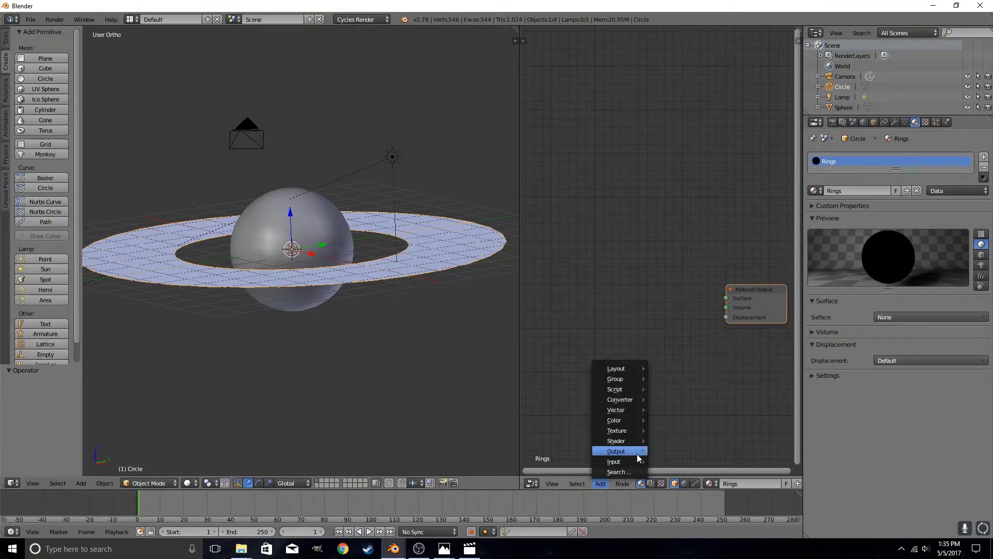
{"action": "mouse_move", "coordinate": [637, 461]}
{"action": "left_click", "coordinate": [697, 439]}
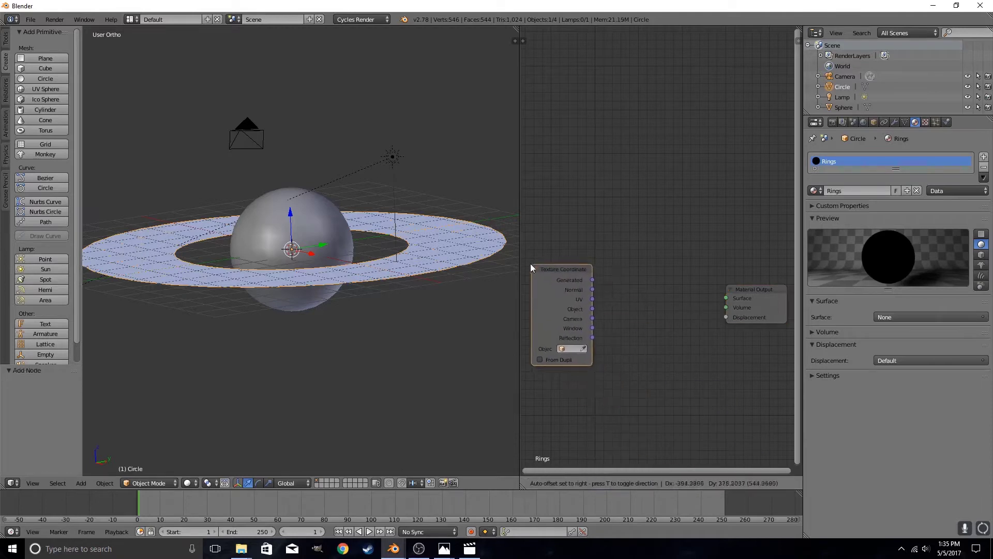
{"action": "left_click", "coordinate": [798, 253]}
{"action": "scroll", "coordinate": [647, 301], "scroll_direction": "down", "scroll_amount": 1}
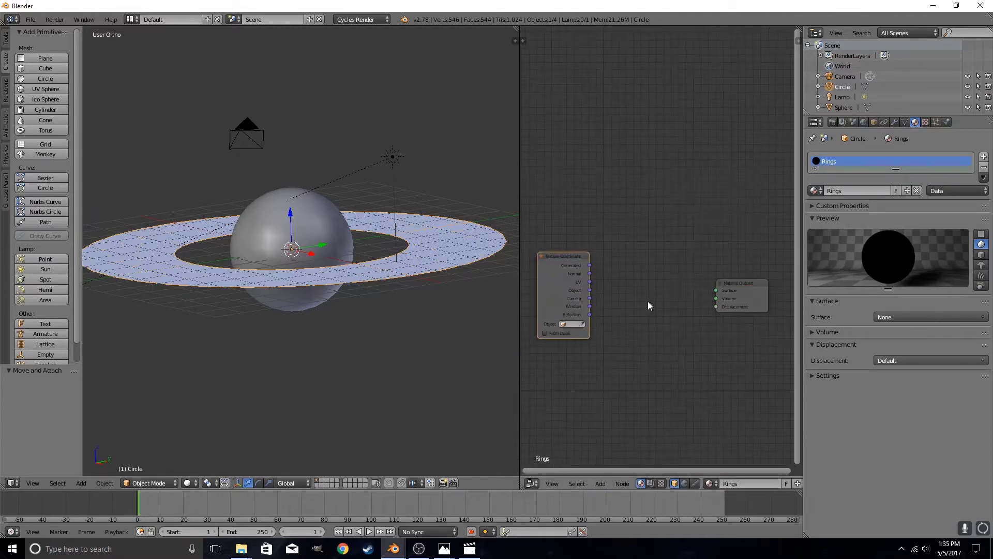
{"action": "middle_click_drag", "start_coordinate": [647, 301], "coordinate": [701, 304]}
{"action": "scroll", "coordinate": [582, 297], "scroll_direction": "right", "scroll_amount": 3, "text": "ctrl"}
- Add a Mapping node to the Rings material
{"action": "left_click", "coordinate": [600, 483]}
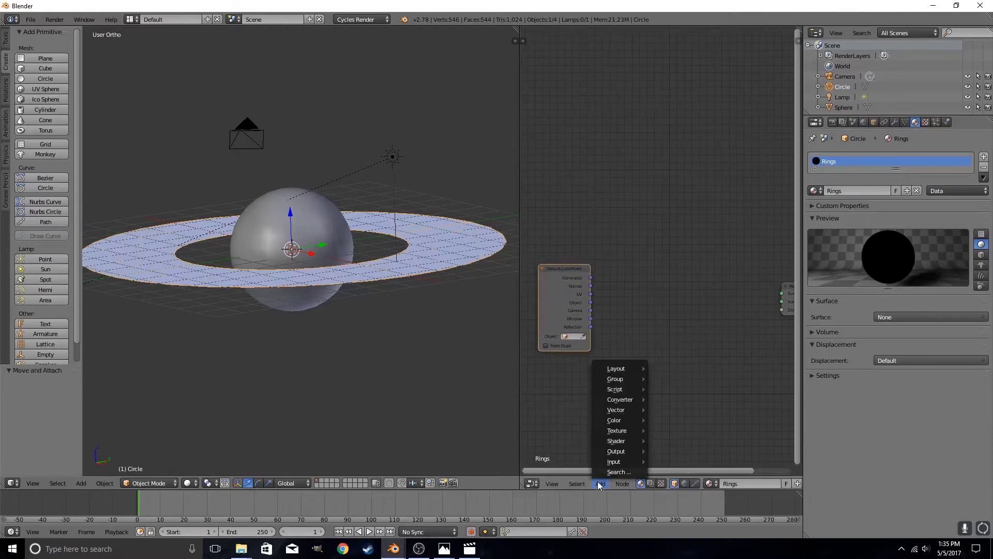
{"action": "mouse_move", "coordinate": [629, 409]}
{"action": "left_click", "coordinate": [674, 420]}
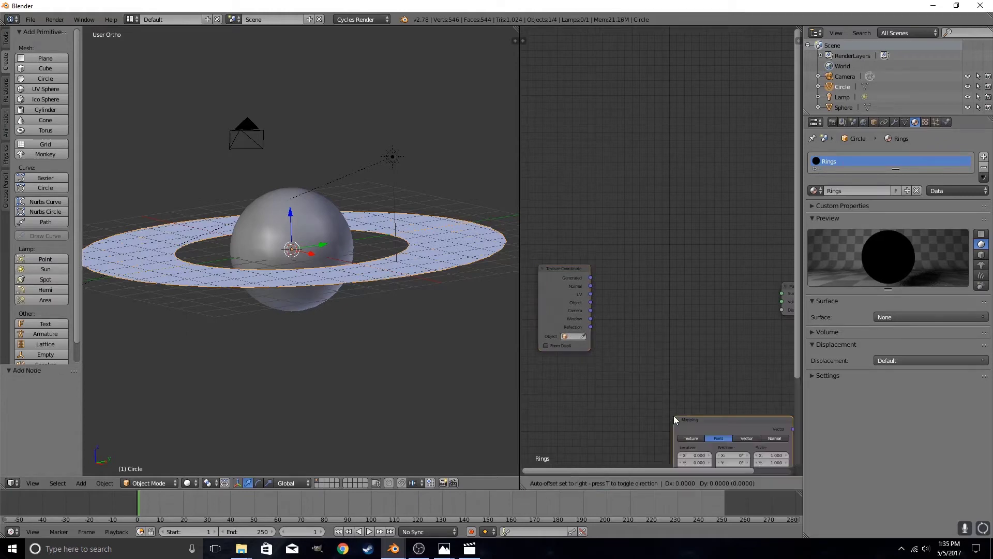
{"action": "scroll", "coordinate": [601, 254], "scroll_direction": "down", "scroll_amount": 2}
{"action": "scroll", "coordinate": [607, 257], "scroll_direction": "up", "scroll_amount": 1}
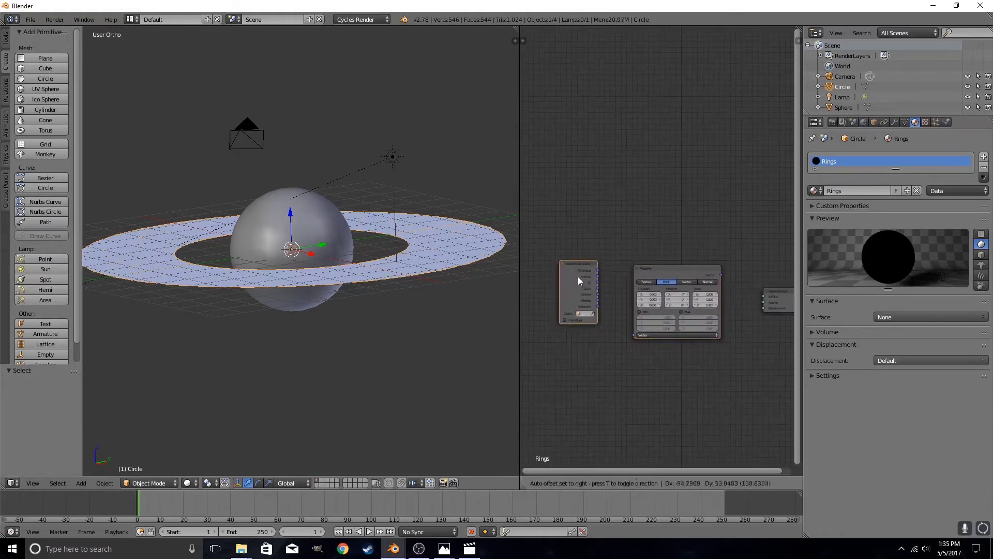
- Arrange Texture Coordinate and Mapping side by side, Generated feeding Mapping's Vector input
{"action": "left_click_drag", "start_coordinate": [578, 276], "coordinate": [558, 258]}
{"action": "left_click_drag", "start_coordinate": [665, 275], "coordinate": [607, 368]}
{"action": "scroll", "coordinate": [575, 266], "scroll_direction": "up", "scroll_amount": 3}
{"action": "left_click_drag", "start_coordinate": [650, 263], "coordinate": [638, 252]}
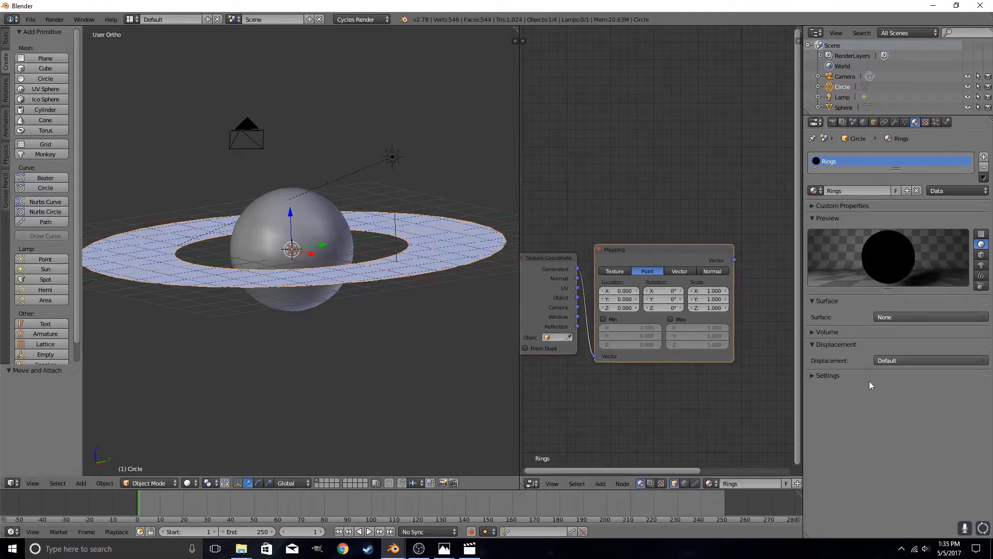
{"action": "scroll", "coordinate": [673, 401], "scroll_direction": "down", "scroll_amount": 3}
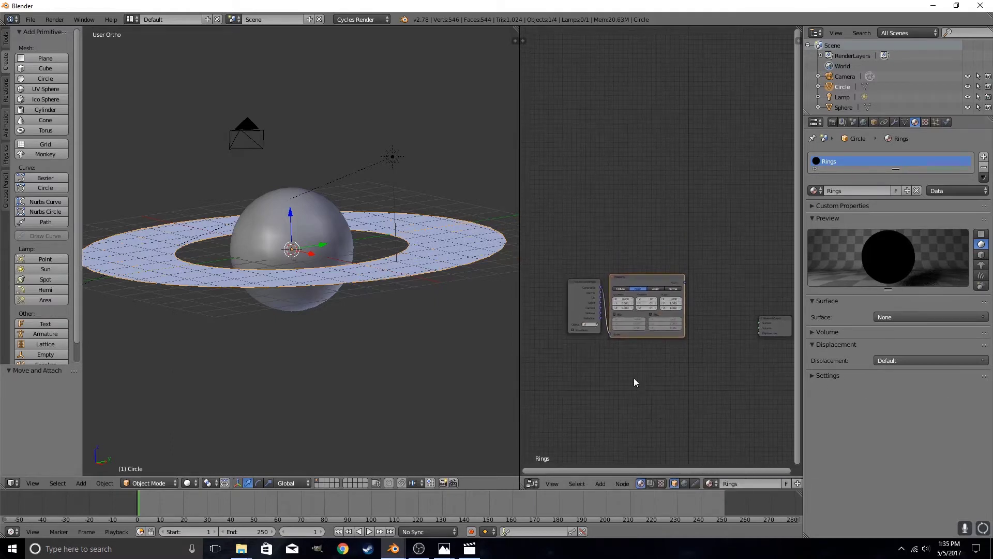
{"action": "left_click_drag", "start_coordinate": [587, 304], "coordinate": [542, 298]}
{"action": "left_click_drag", "start_coordinate": [628, 282], "coordinate": [584, 278]}
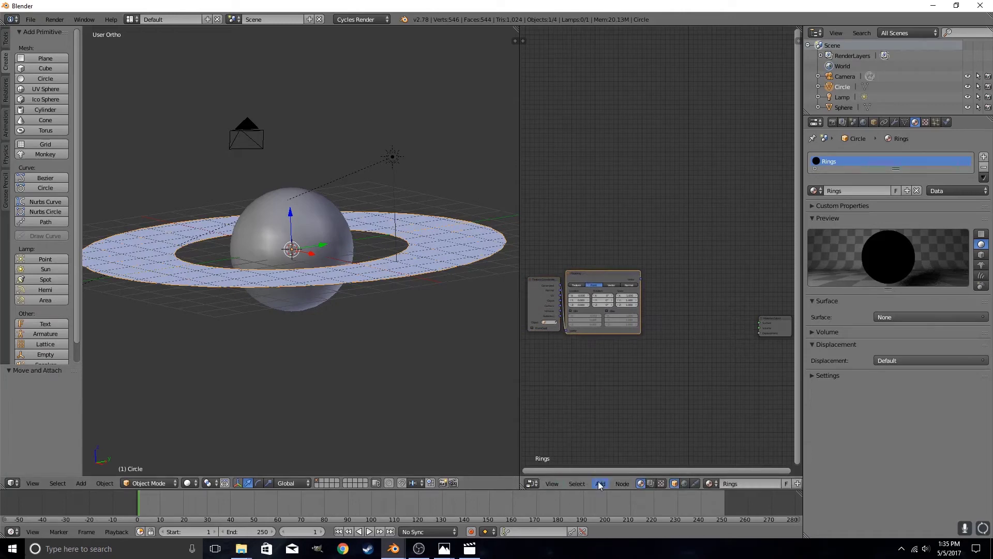
{"action": "left_click", "coordinate": [599, 484]}
- Add a Gradient Texture fed by Mapping's Vector output and set its type to Spherical
{"action": "mouse_move", "coordinate": [623, 429]}
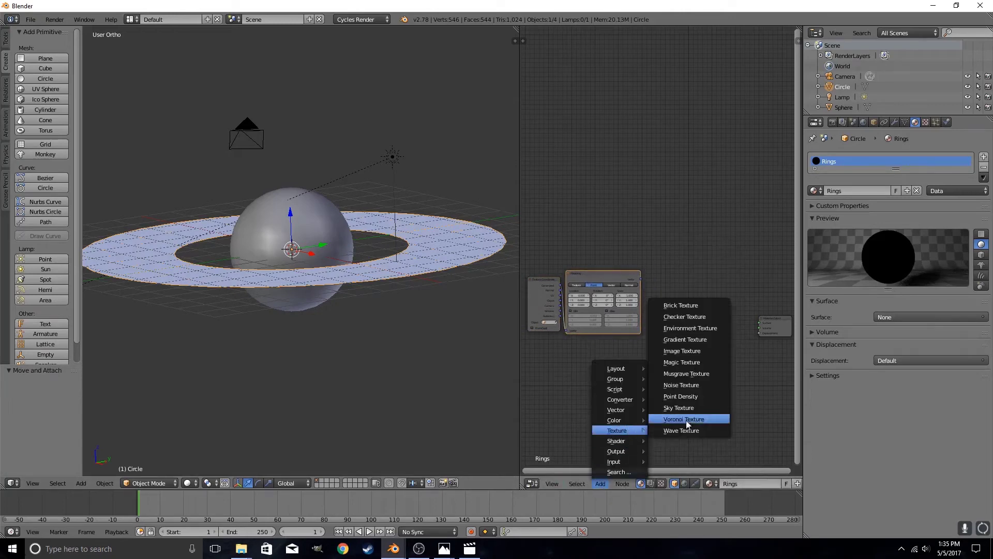
{"action": "left_click", "coordinate": [714, 340]}
{"action": "left_click", "coordinate": [670, 275]}
{"action": "scroll", "coordinate": [655, 328], "scroll_direction": "up", "scroll_amount": 3}
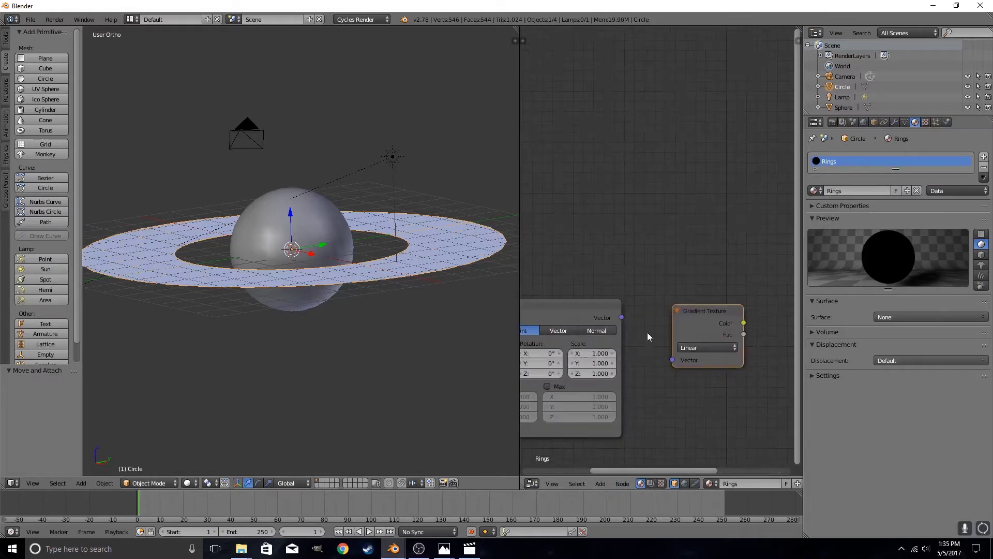
{"action": "left_click_drag", "start_coordinate": [622, 317], "coordinate": [672, 359]}
{"action": "left_click", "coordinate": [695, 347]}
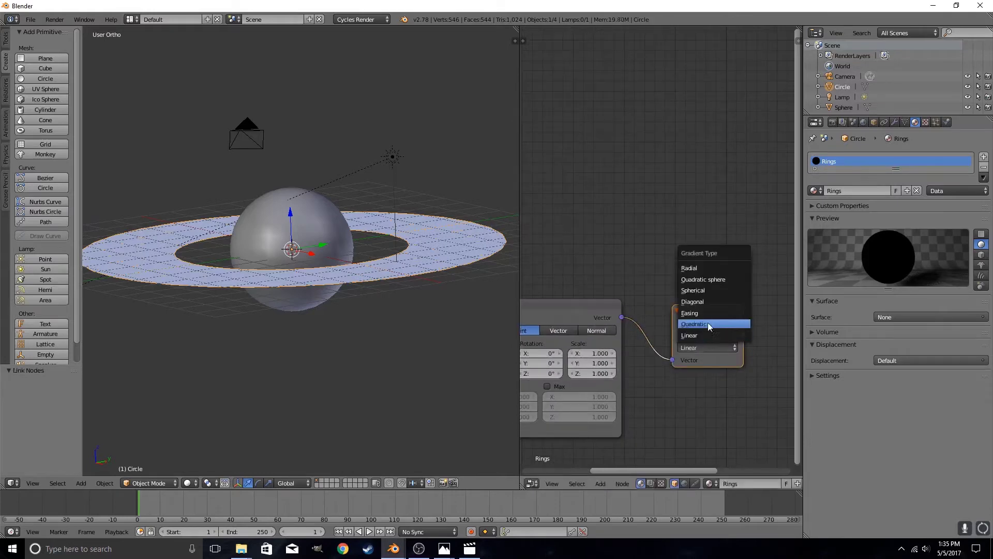
{"action": "left_click", "coordinate": [712, 281]}
{"action": "left_click_drag", "start_coordinate": [709, 320], "coordinate": [668, 310]}
{"action": "left_click", "coordinate": [696, 343]}
{"action": "left_click", "coordinate": [697, 285]}
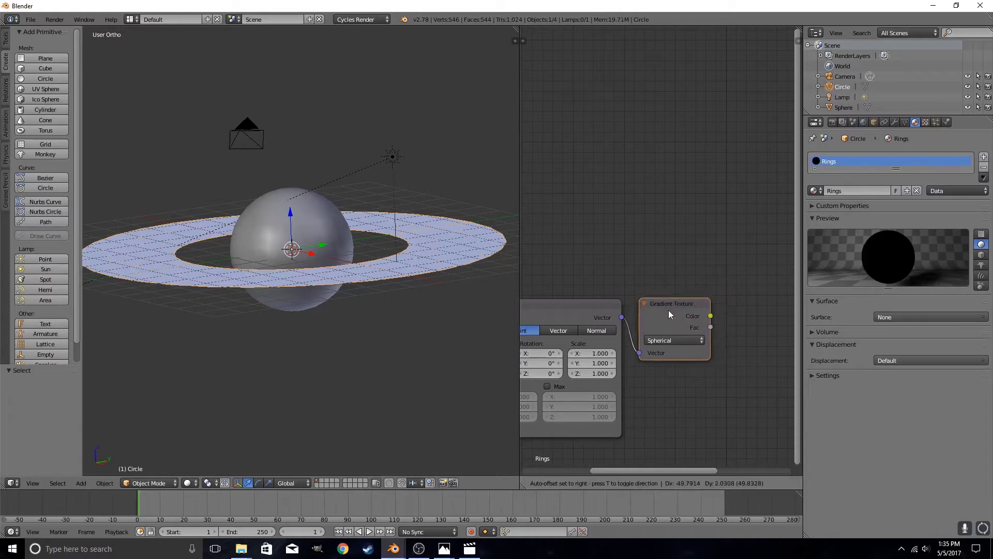
- Enlarge the material preview and move the Material Output node up and right
{"action": "scroll", "coordinate": [649, 396], "scroll_direction": "down", "scroll_amount": 4}
{"action": "scroll", "coordinate": [605, 234], "scroll_direction": "up", "scroll_amount": 2}
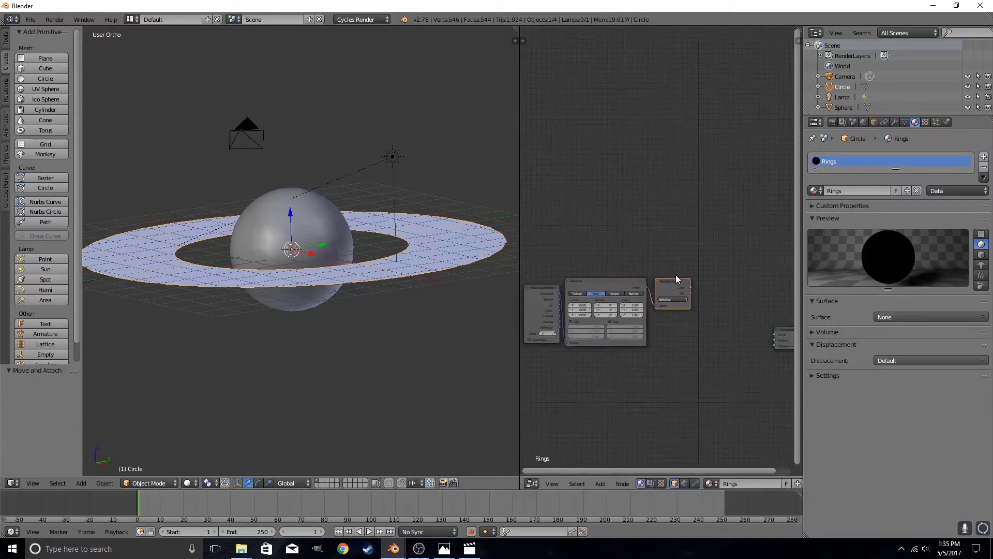
{"action": "scroll", "coordinate": [676, 279], "scroll_direction": "up", "scroll_amount": 2}
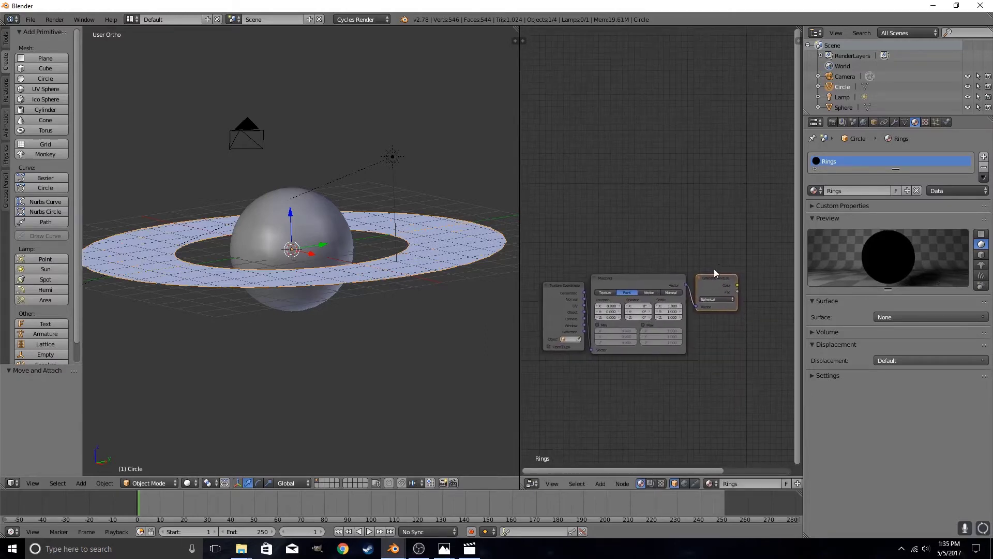
{"action": "middle_click_drag", "start_coordinate": [749, 269], "coordinate": [718, 262]}
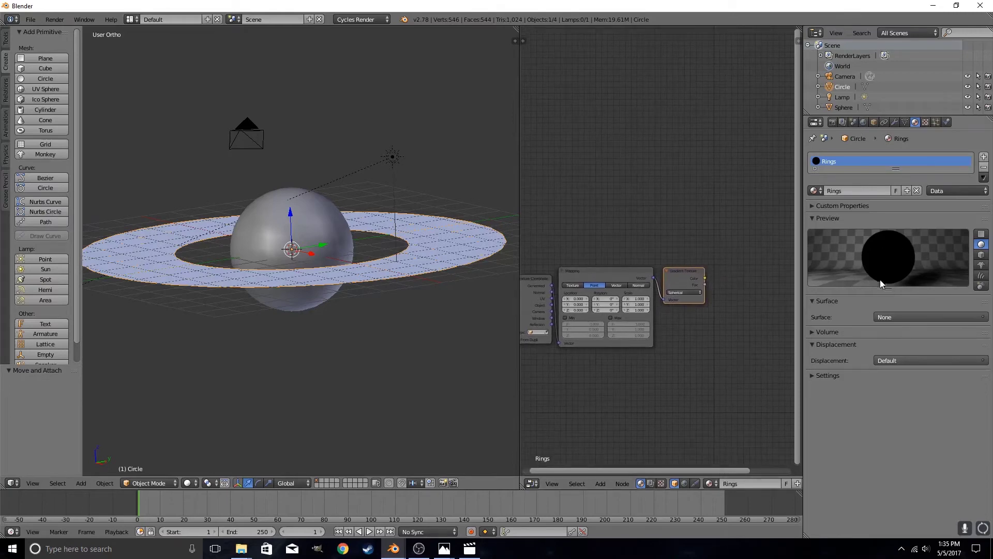
{"action": "left_click_drag", "start_coordinate": [875, 288], "coordinate": [875, 317]}
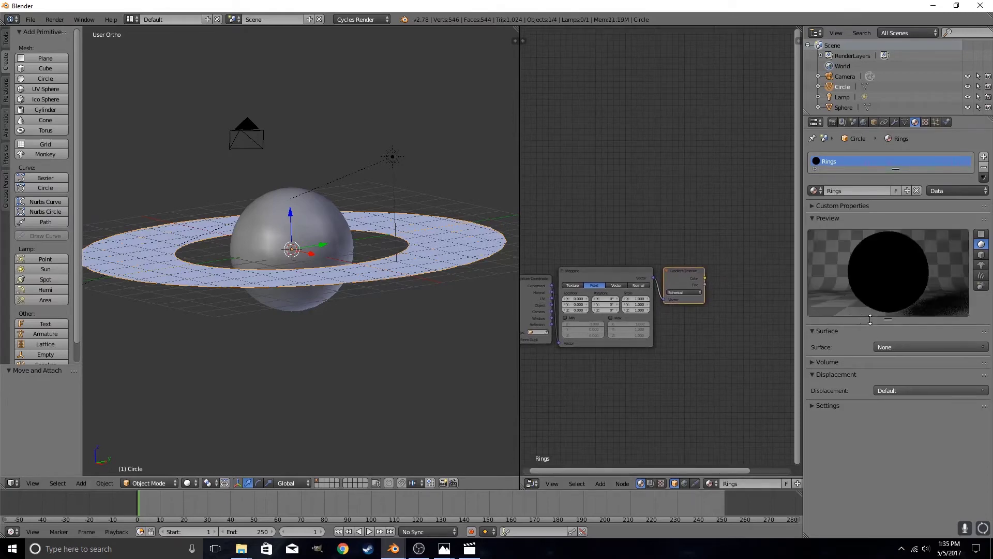
{"action": "middle_click_drag", "start_coordinate": [730, 350], "coordinate": [613, 336]}
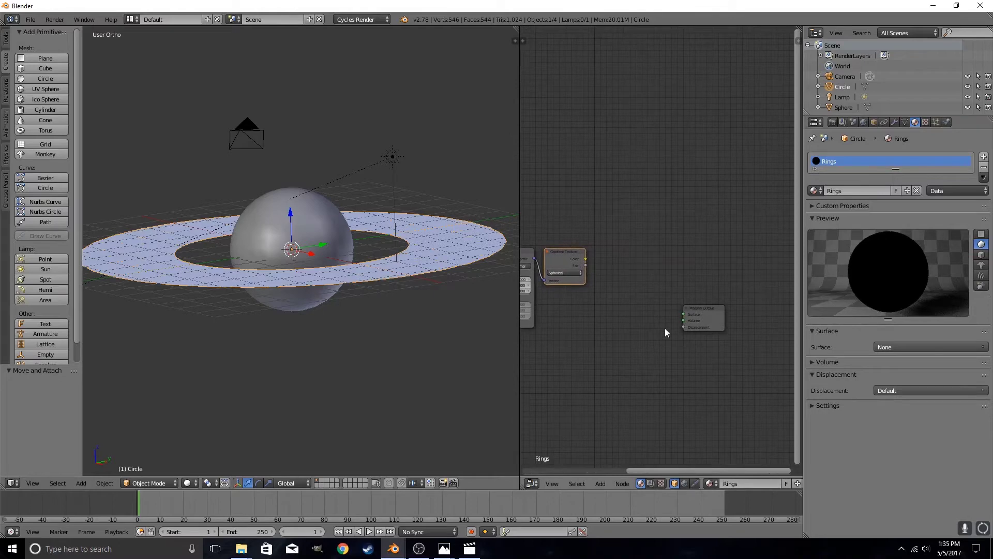
{"action": "scroll", "coordinate": [668, 325], "scroll_direction": "down", "scroll_amount": 1}
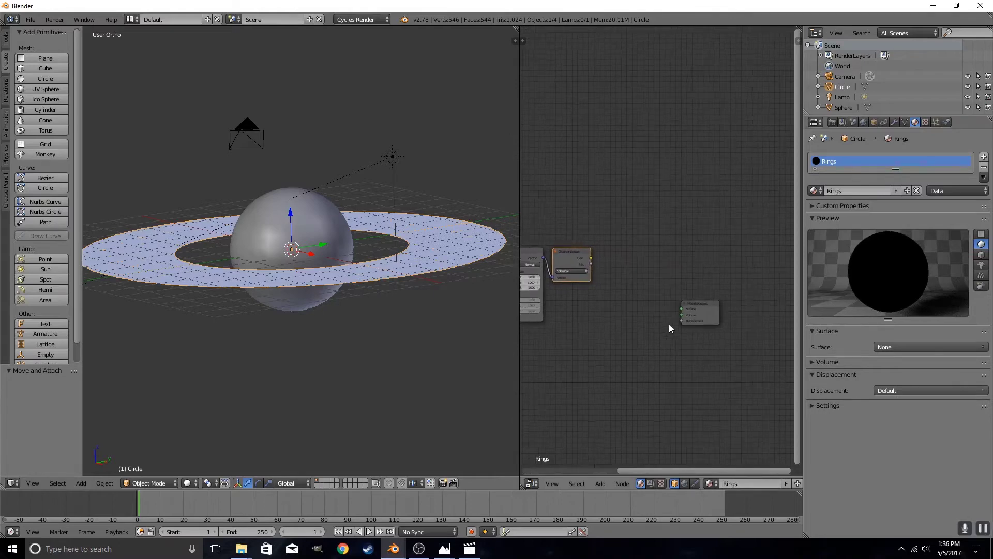
{"action": "left_click_drag", "start_coordinate": [717, 322], "coordinate": [735, 281]}
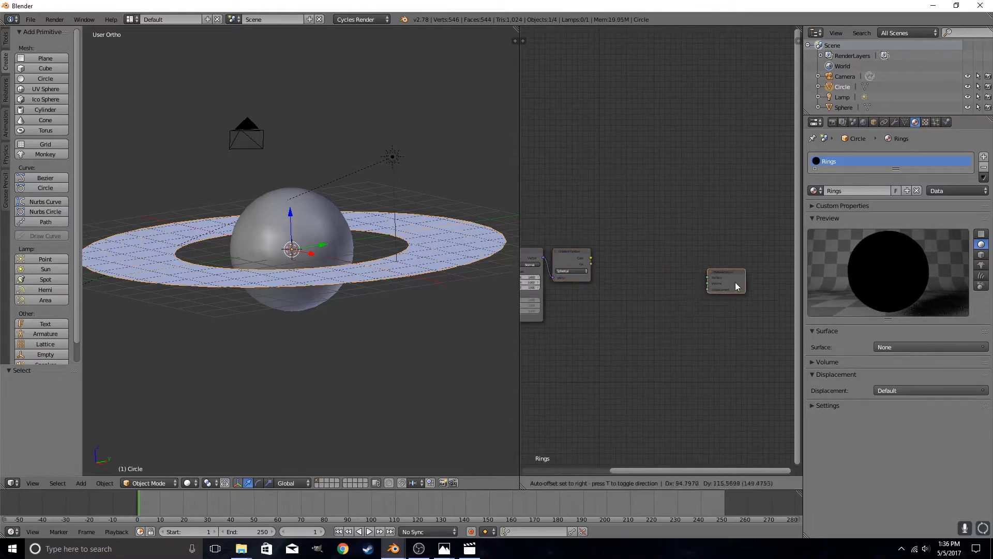
- Place a Noise Texture right of the gradient, linking Gradient Fac to its Vector input
{"action": "scroll", "coordinate": [647, 331], "scroll_direction": "up", "scroll_amount": 2}
{"action": "scroll", "coordinate": [645, 337], "scroll_direction": "up", "scroll_amount": 2}
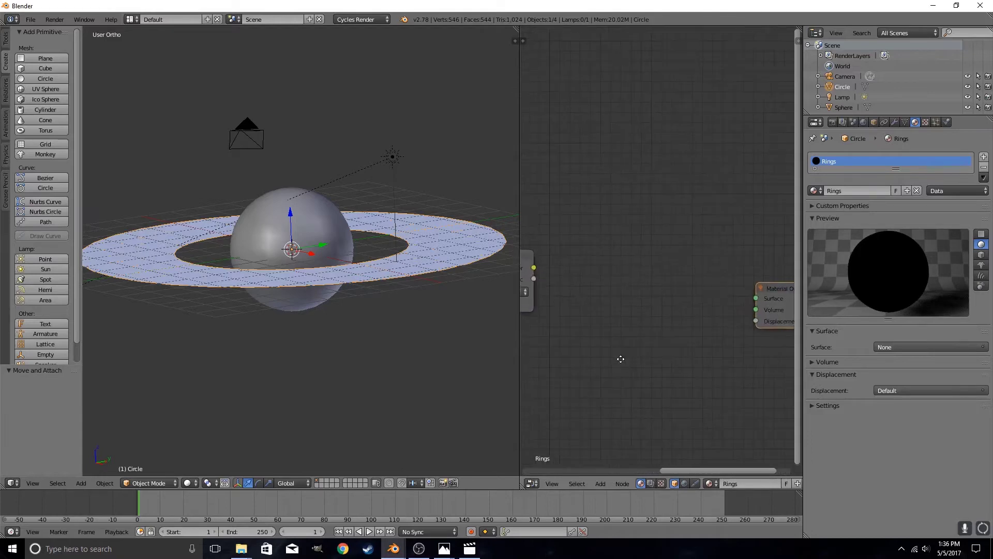
{"action": "left_click", "coordinate": [600, 483]}
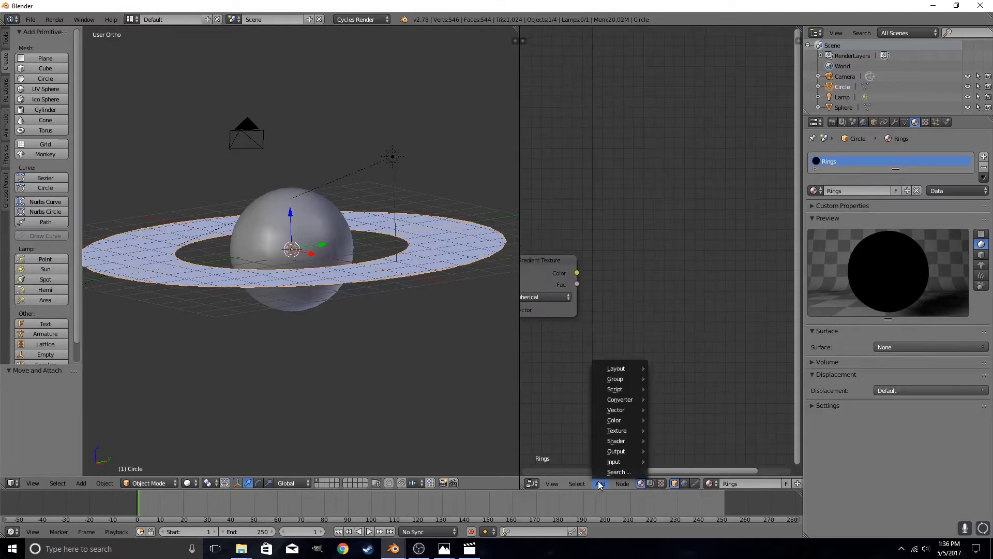
{"action": "mouse_move", "coordinate": [629, 421]}
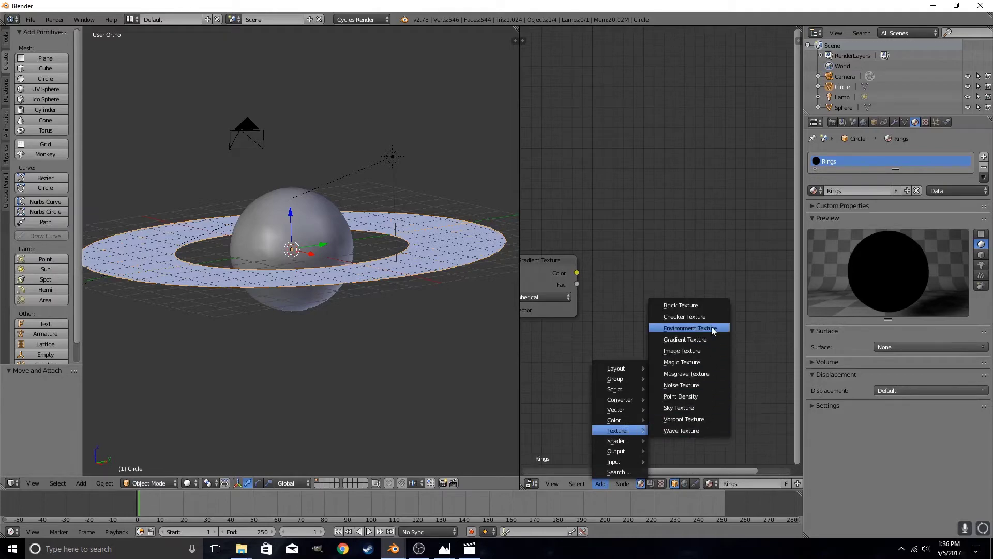
{"action": "left_click", "coordinate": [681, 385]}
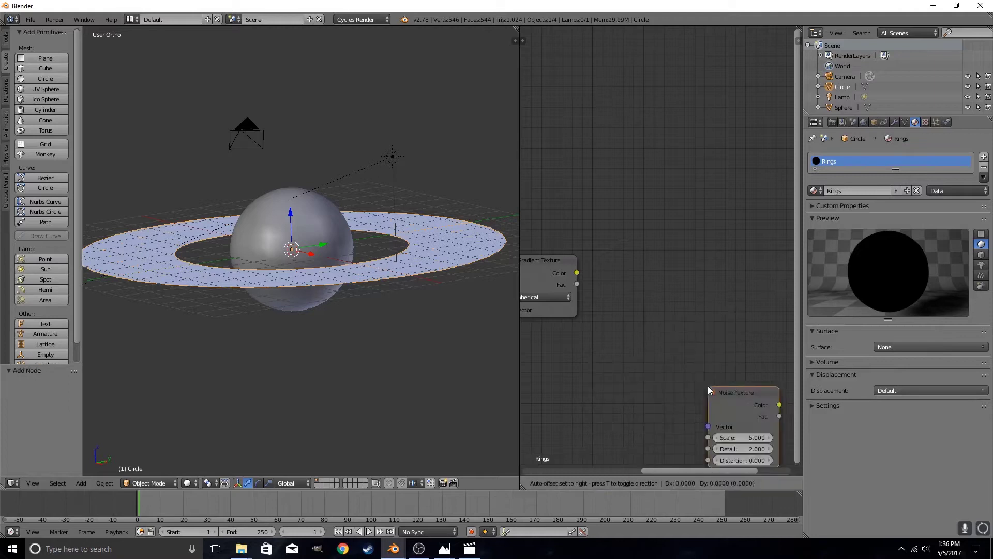
{"action": "left_click", "coordinate": [626, 250]}
{"action": "middle_click_drag", "start_coordinate": [585, 282], "coordinate": [634, 307]}
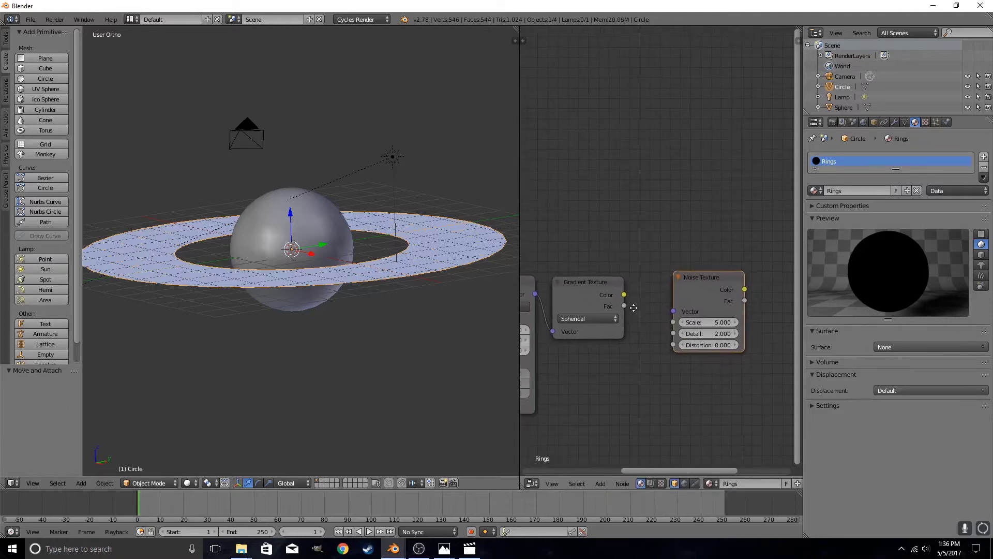
{"action": "left_click_drag", "start_coordinate": [624, 305], "coordinate": [679, 277]}
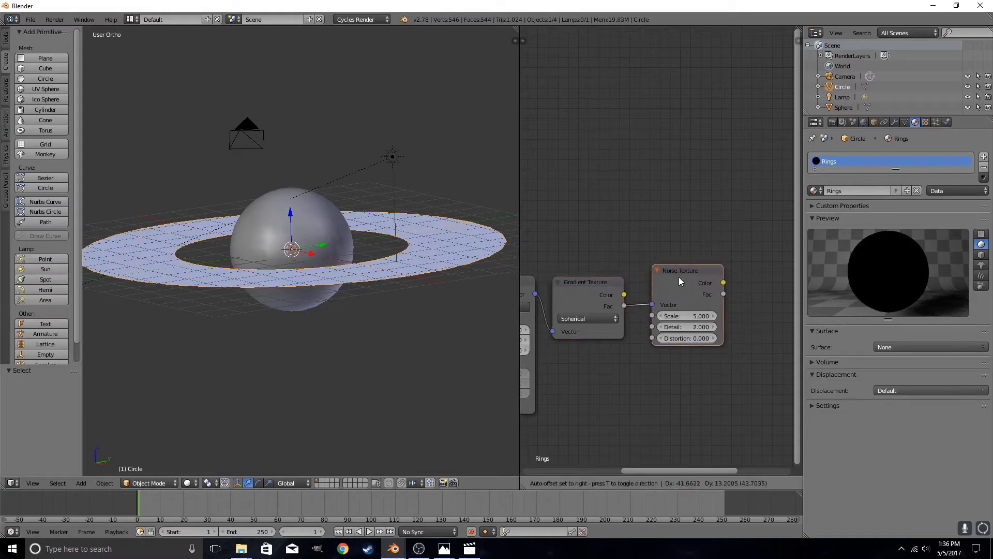
{"action": "scroll", "coordinate": [696, 380], "scroll_direction": "down", "scroll_amount": 4}
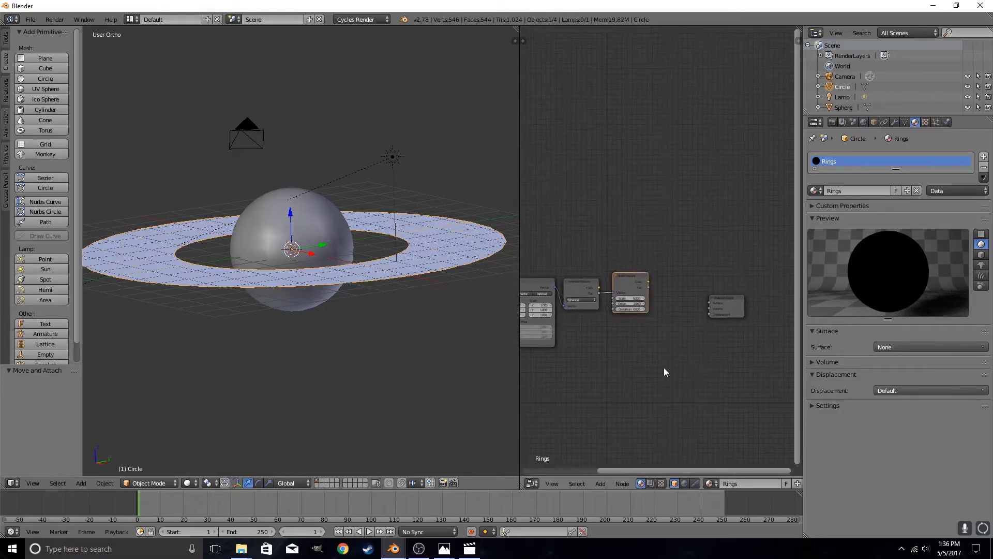
{"action": "left_click_drag", "start_coordinate": [726, 309], "coordinate": [754, 319]}
{"action": "middle_click_drag", "start_coordinate": [646, 341], "coordinate": [738, 344]}
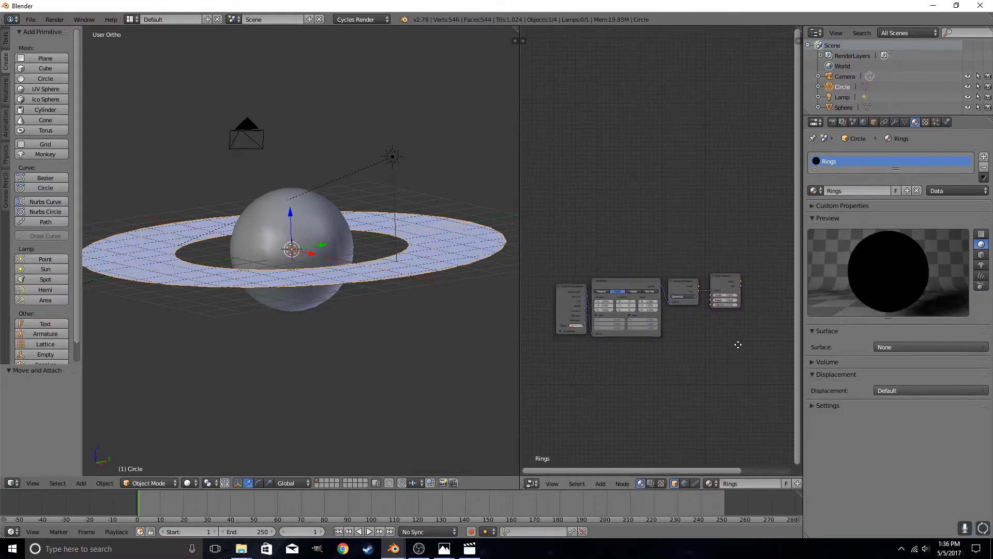
{"action": "scroll", "coordinate": [738, 348], "scroll_direction": "up", "scroll_amount": 1}
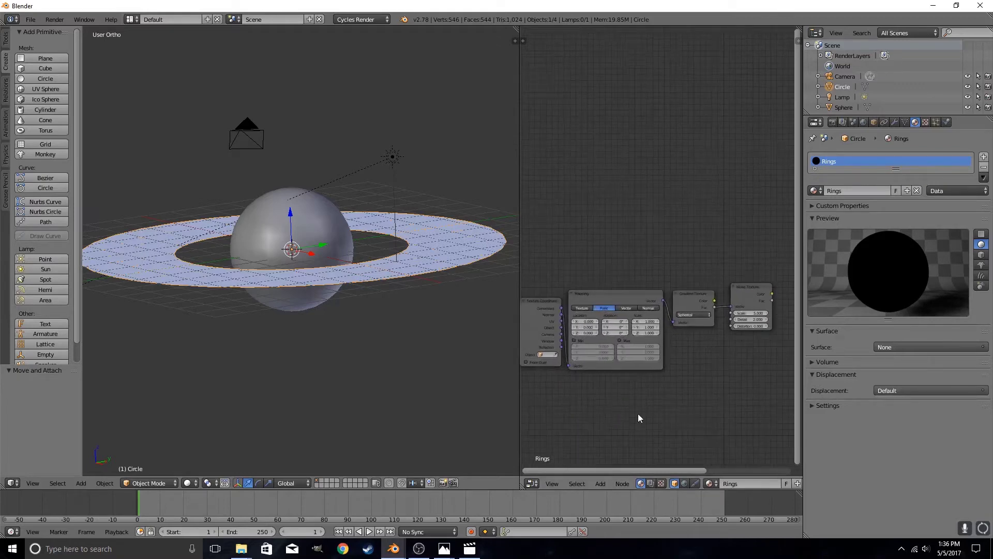
{"action": "scroll", "coordinate": [641, 424], "scroll_direction": "up", "scroll_amount": 4}
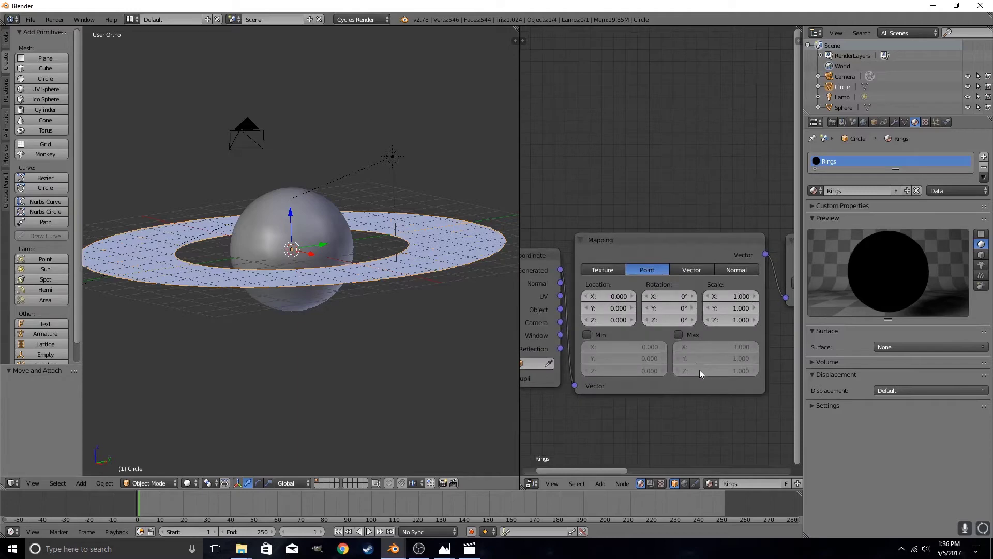
{"action": "scroll", "coordinate": [699, 369], "scroll_direction": "down", "scroll_amount": 6}
{"action": "scroll", "coordinate": [705, 395], "scroll_direction": "up", "scroll_amount": 3}
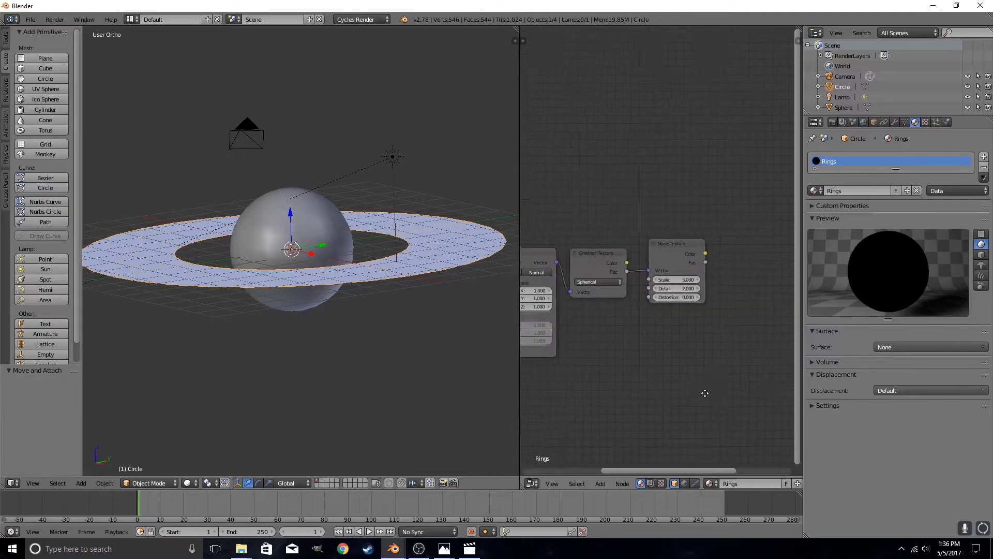
{"action": "scroll", "coordinate": [654, 402], "scroll_direction": "down", "scroll_amount": 3}
{"action": "middle_click_drag", "start_coordinate": [654, 402], "coordinate": [614, 412]}
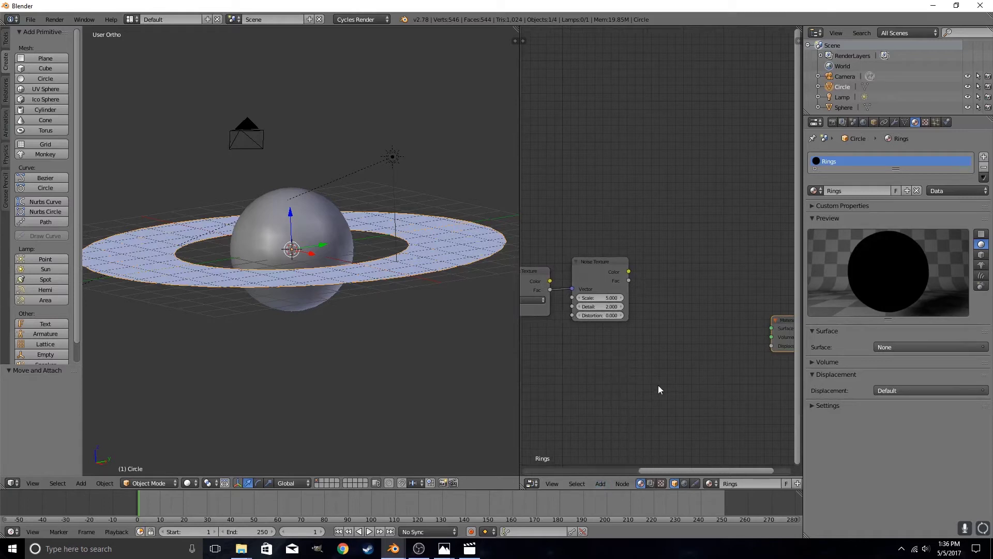
{"action": "middle_click_drag", "start_coordinate": [658, 389], "coordinate": [716, 383]}
- Set the Mapping node's Location X and Y to -0.5
{"action": "scroll", "coordinate": [716, 383], "scroll_direction": "up", "scroll_amount": 4}
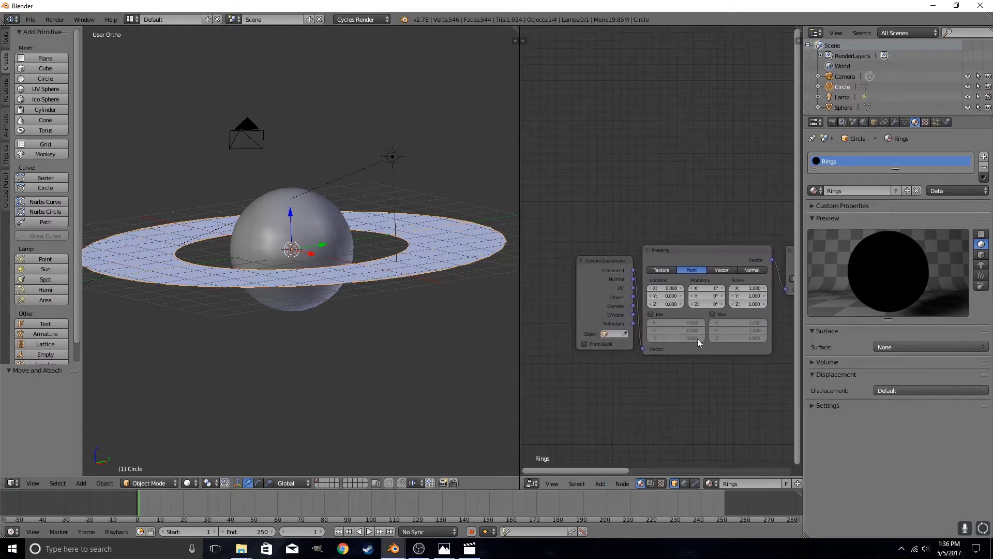
{"action": "scroll", "coordinate": [697, 343], "scroll_direction": "up", "scroll_amount": 2}
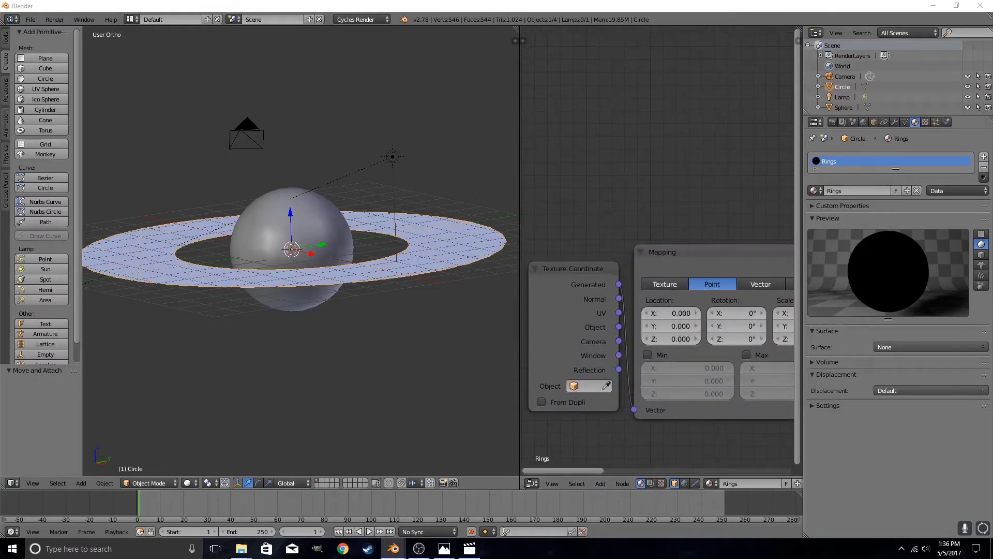
{"action": "scroll", "coordinate": [598, 298], "scroll_direction": "up", "scroll_amount": 2}
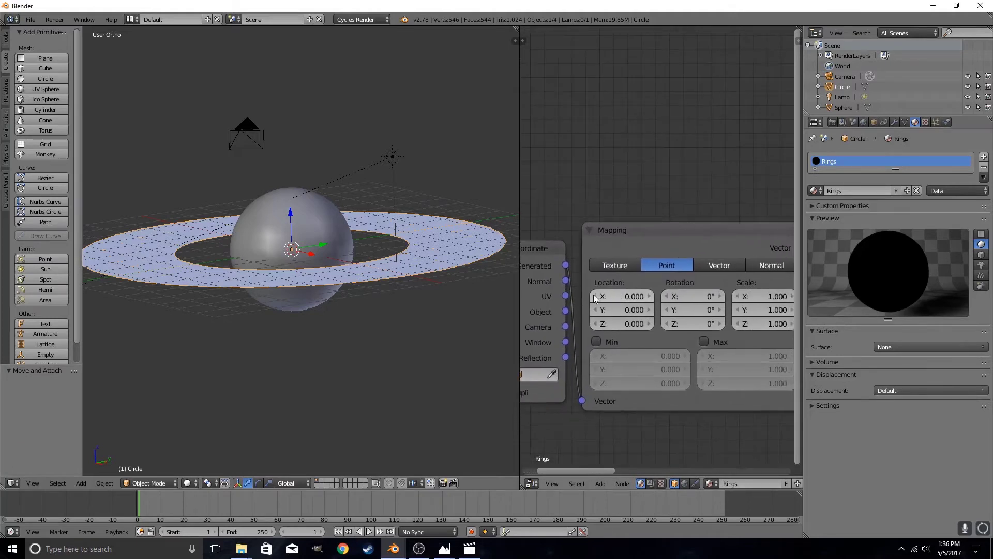
{"action": "left_click", "coordinate": [594, 296]}
{"action": "type", "text": "-0.5"}
{"action": "key", "text": "Return"}
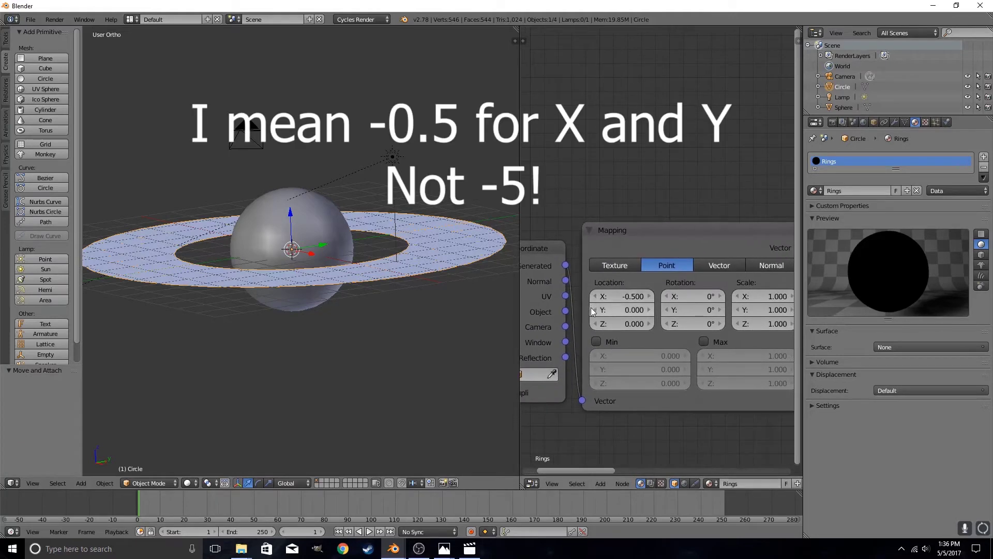
{"action": "mouse_move", "coordinate": [594, 310]}
{"action": "left_mouse_down"}
{"action": "mouse_move", "coordinate": [569, 310]}
{"action": "mouse_move", "coordinate": [591, 308]}
{"action": "left_mouse_up"}
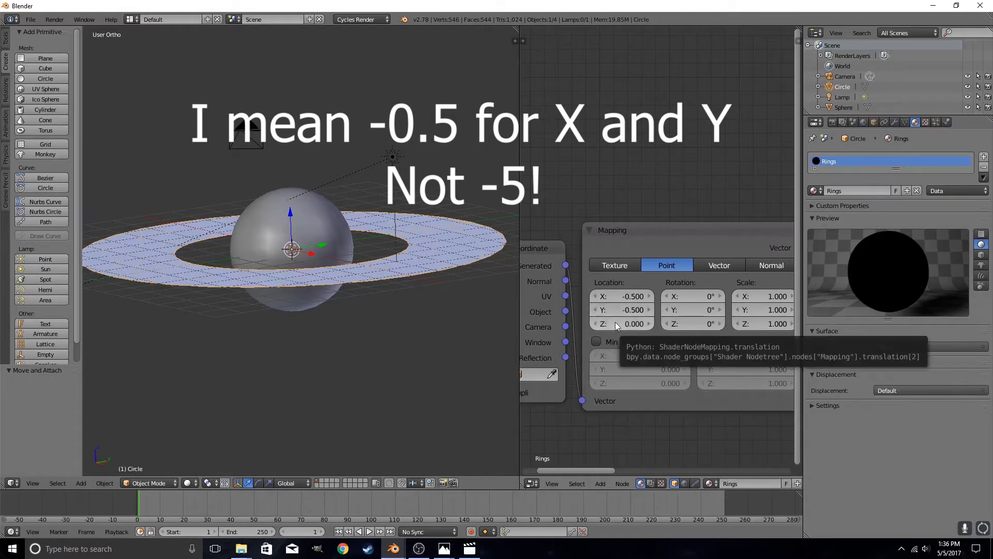
- Reframe the node editor around the Mapping and Noise Texture nodes
{"action": "middle_click_drag", "start_coordinate": [714, 340], "coordinate": [501, 304]}
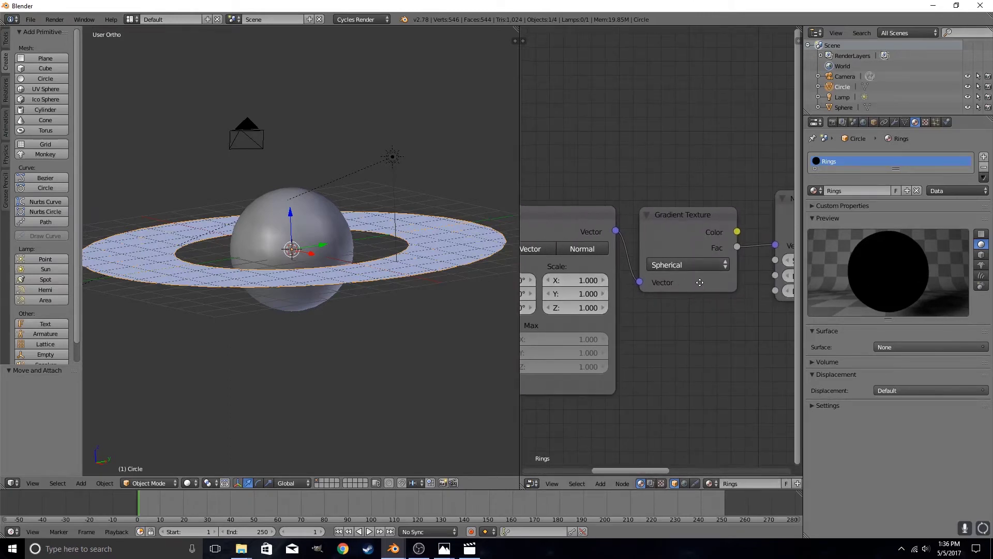
{"action": "key", "text": "KP_Decimal"}
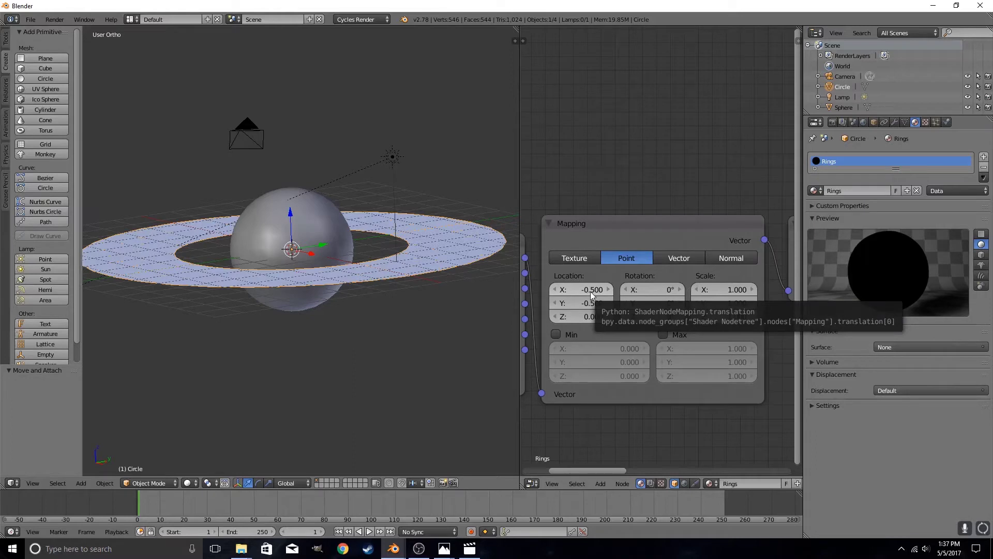
{"action": "scroll", "coordinate": [619, 296], "scroll_direction": "down", "scroll_amount": 2}
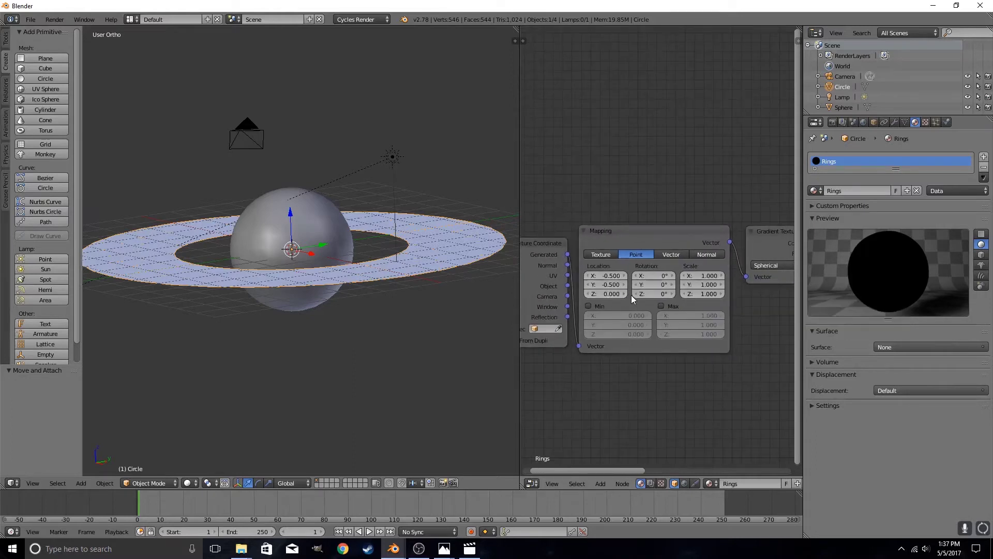
{"action": "middle_click_drag", "start_coordinate": [632, 293], "coordinate": [624, 363]}
{"action": "scroll", "coordinate": [659, 350], "scroll_direction": "down", "scroll_amount": 5}
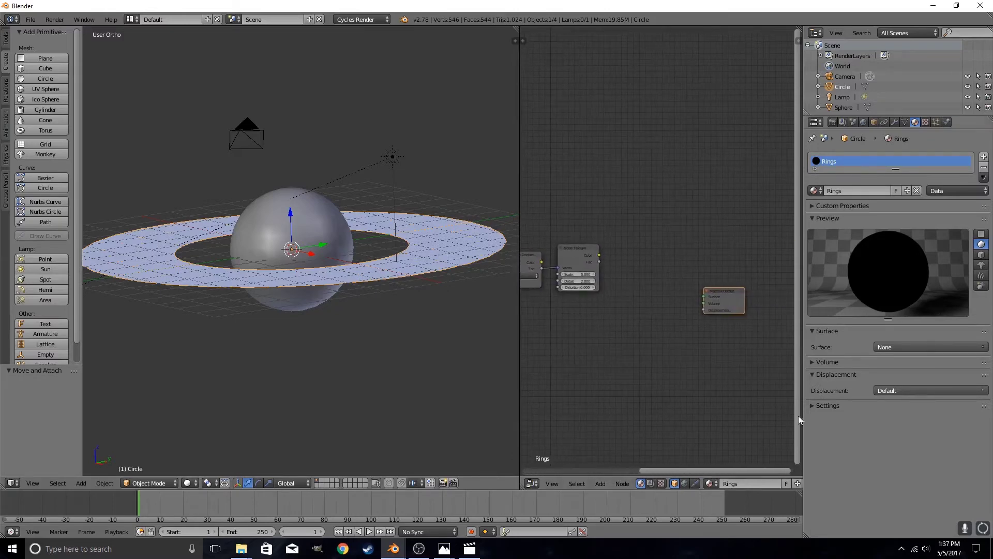
- Add a Mix Shader node to the left of the Material Output
{"action": "left_click", "coordinate": [600, 483]}
{"action": "mouse_move", "coordinate": [629, 439]}
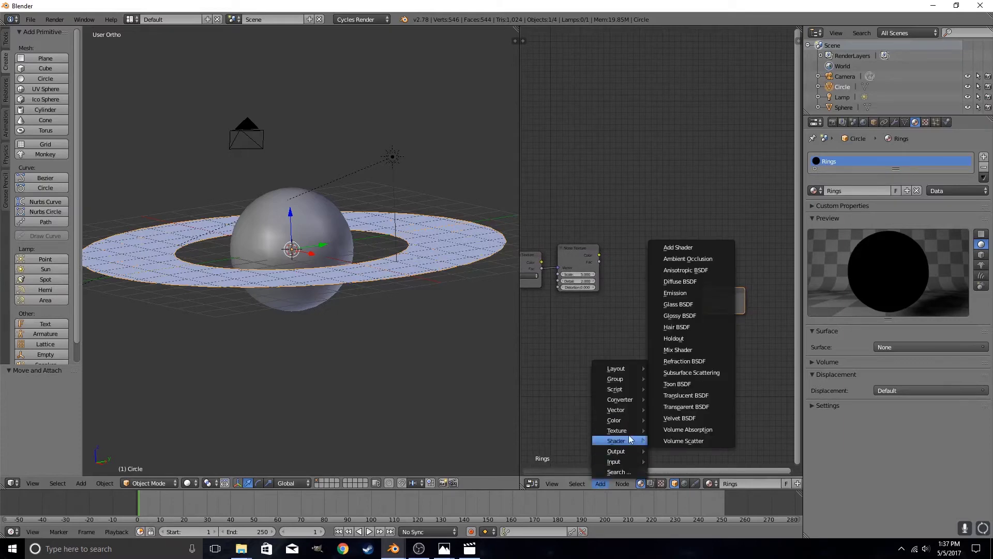
{"action": "left_click", "coordinate": [714, 352]}
{"action": "left_click", "coordinate": [645, 296]}
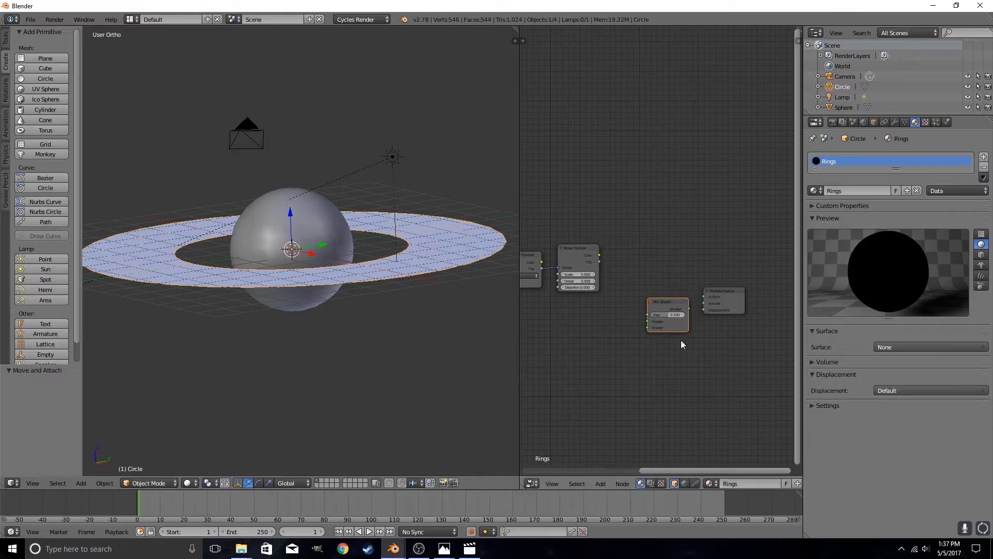
{"action": "scroll", "coordinate": [681, 339], "scroll_direction": "down", "scroll_amount": 1}
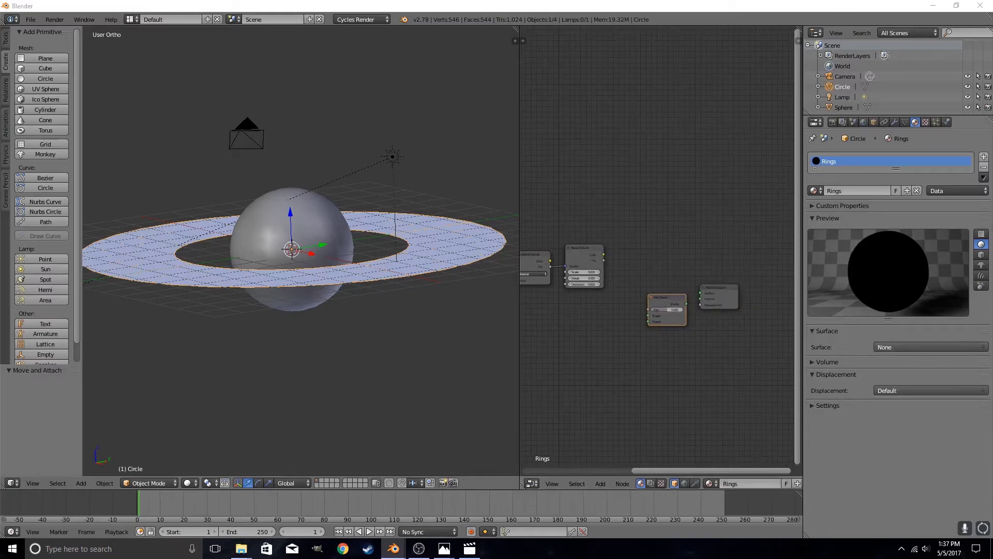
{"action": "mouse_move", "coordinate": [677, 305]}
{"action": "left_mouse_down"}
{"action": "mouse_move", "coordinate": [601, 332]}
{"action": "mouse_move", "coordinate": [670, 300]}
{"action": "left_mouse_up"}
- Duplicate the Mix Shader and feed the lower copy into the upper one's Shader input
{"action": "key", "text": "ctrl+c"}
{"action": "key", "text": "ctrl+v"}
{"action": "scroll", "coordinate": [623, 337], "scroll_direction": "up", "scroll_amount": 1}
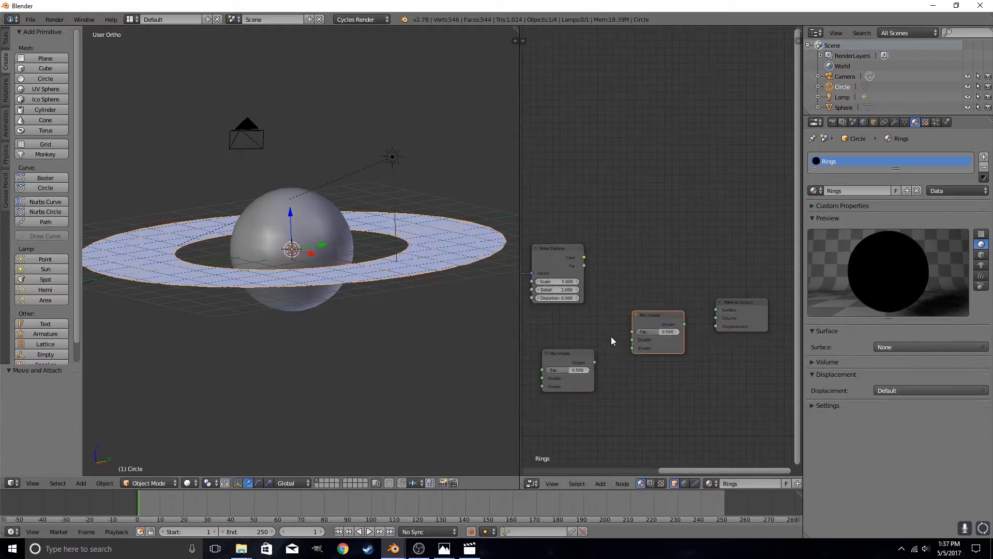
{"action": "left_click_drag", "start_coordinate": [595, 363], "coordinate": [631, 340]}
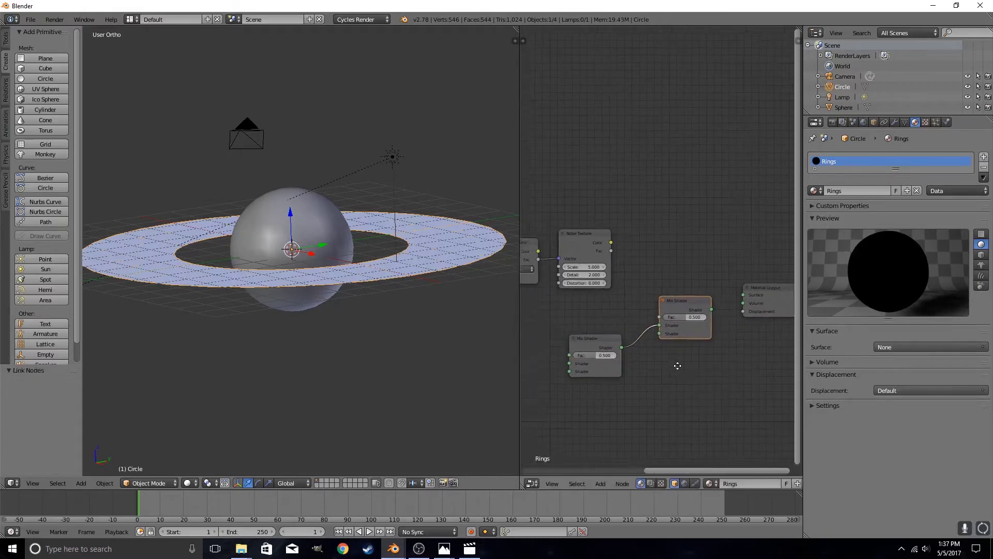
{"action": "middle_click_drag", "start_coordinate": [678, 366], "coordinate": [747, 352]}
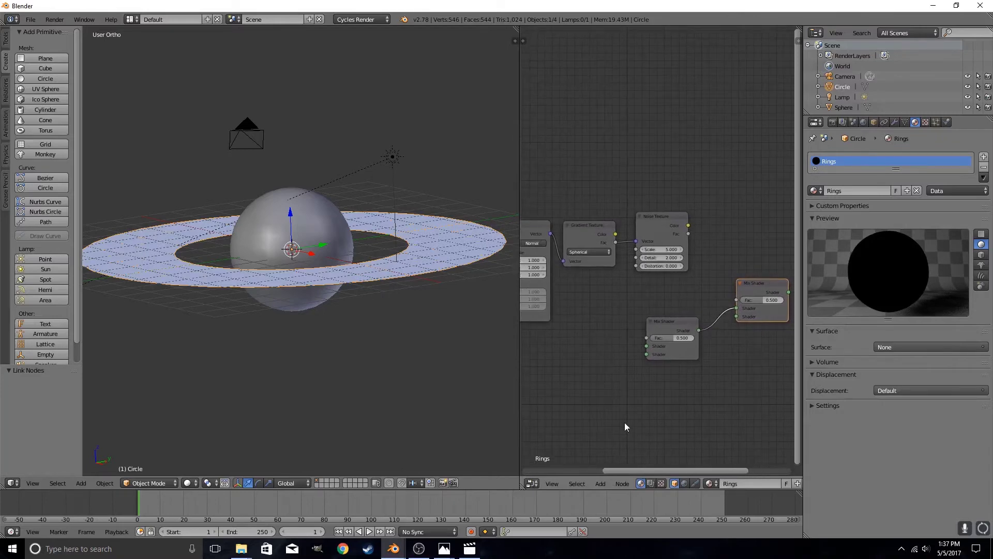
{"action": "scroll", "coordinate": [657, 387], "scroll_direction": "up", "scroll_amount": 3}
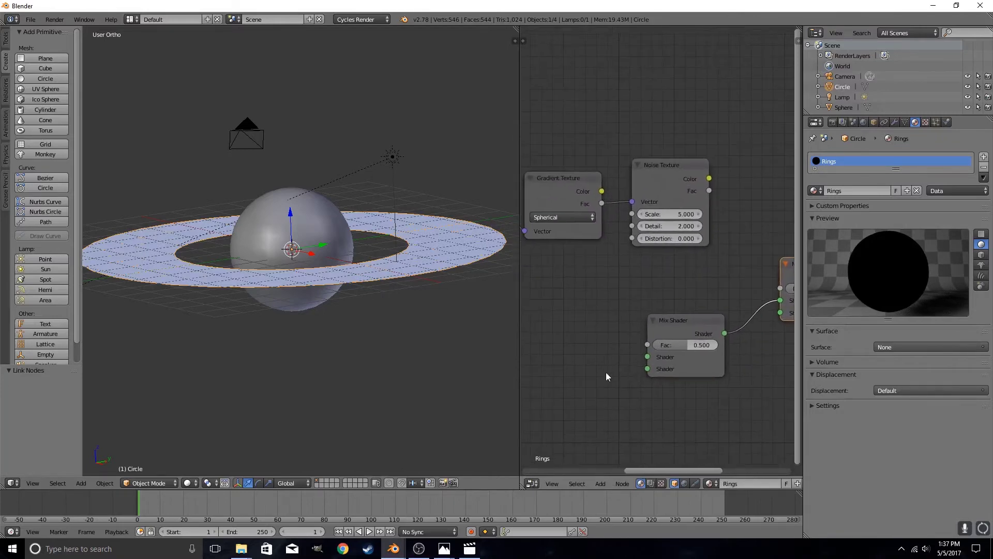
- Add Diffuse BSDF and Translucent BSDF nodes and connect them into the lower Mix Shader
{"action": "left_click", "coordinate": [600, 483]}
{"action": "mouse_move", "coordinate": [623, 441]}
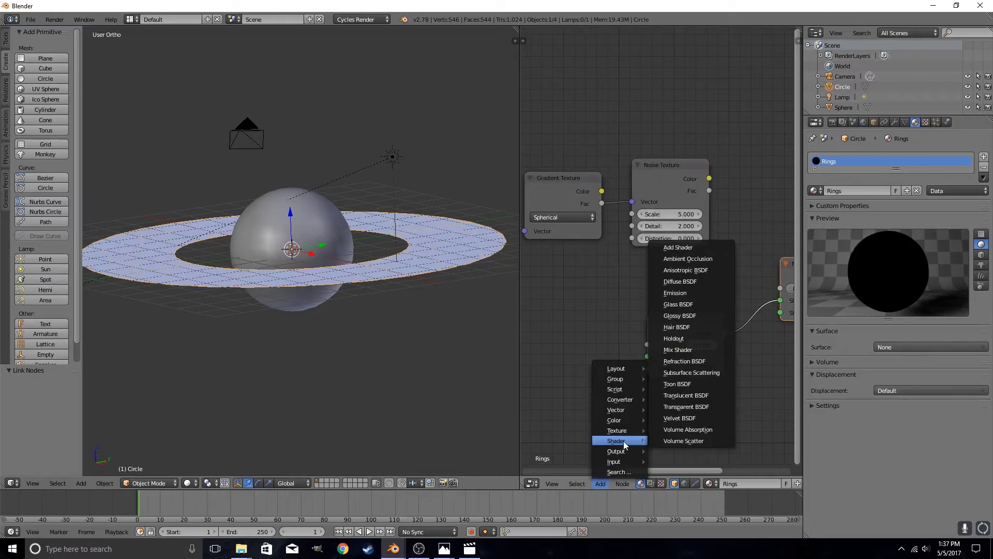
{"action": "left_click", "coordinate": [680, 281]}
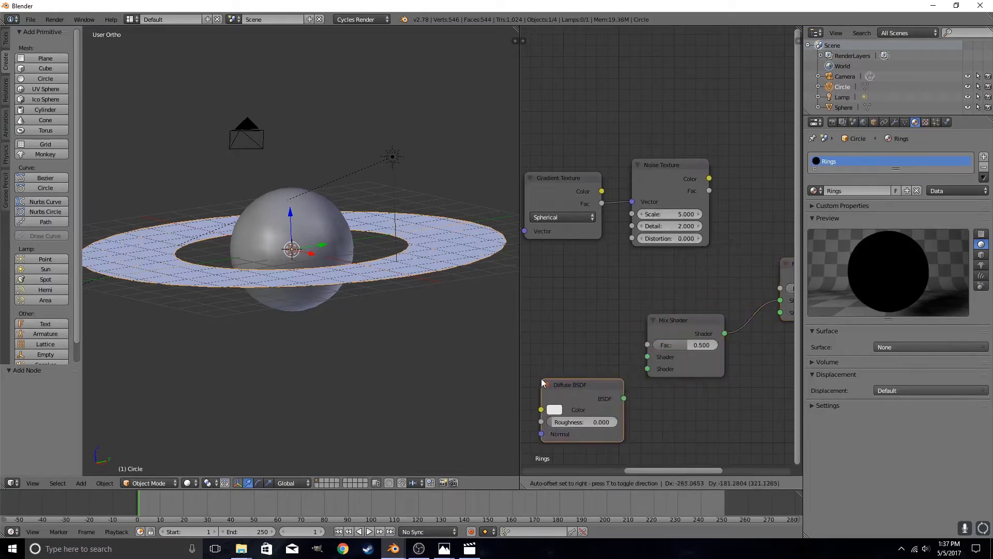
{"action": "left_click", "coordinate": [617, 401]}
{"action": "left_click", "coordinate": [600, 483]}
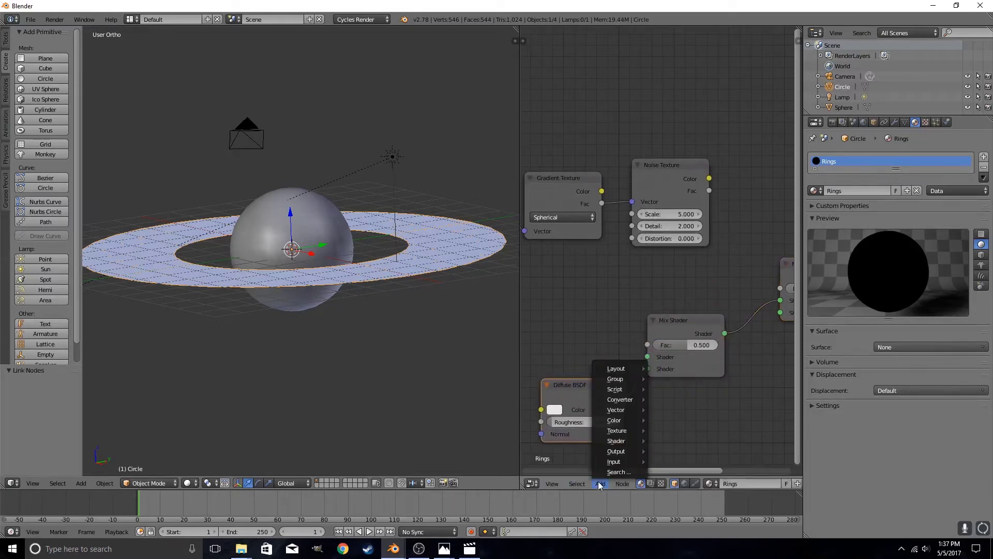
{"action": "mouse_move", "coordinate": [618, 442]}
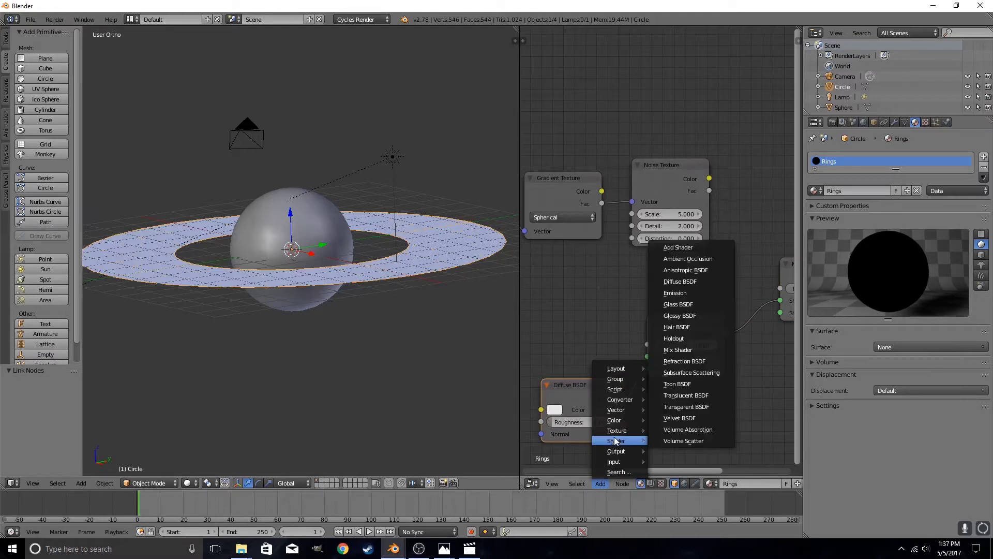
{"action": "left_click", "coordinate": [686, 395]}
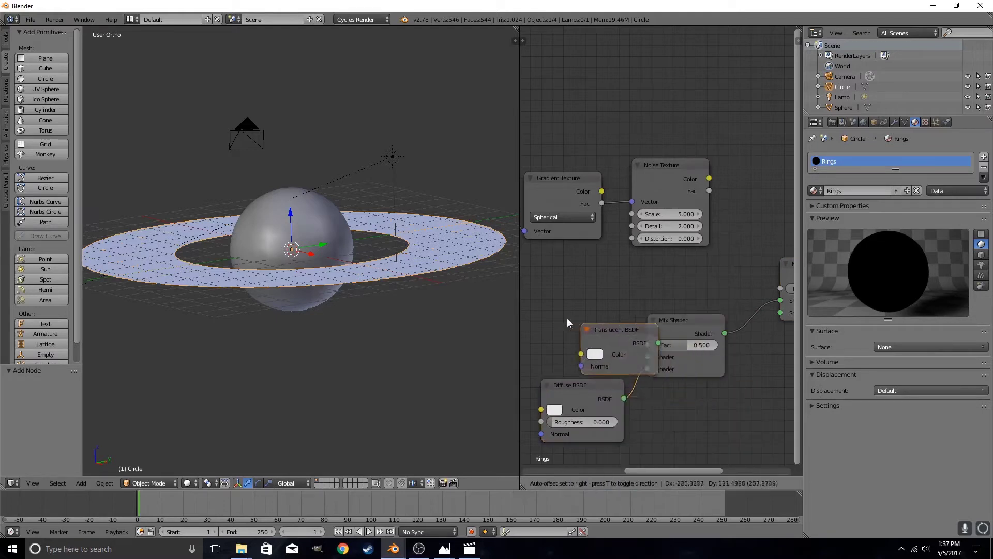
{"action": "left_click", "coordinate": [538, 320]}
{"action": "left_click_drag", "start_coordinate": [608, 334], "coordinate": [647, 357]}
{"action": "scroll", "coordinate": [707, 404], "scroll_direction": "down", "scroll_amount": 3}
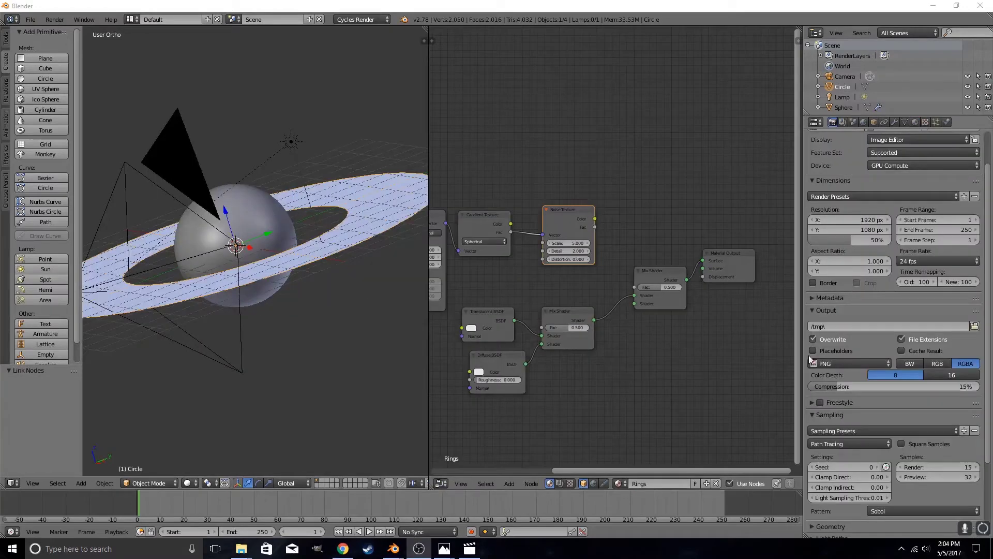
{"action": "scroll", "coordinate": [600, 332], "scroll_direction": "up", "scroll_amount": 5}
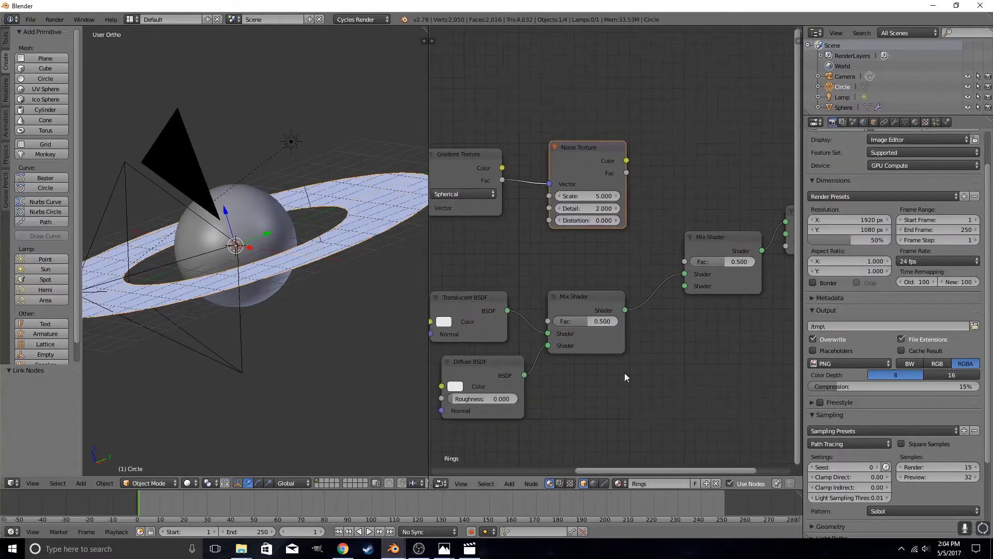
{"action": "scroll", "coordinate": [641, 380], "scroll_direction": "up", "scroll_amount": 2}
- Set the lower Mix Shader's Fac to 0.8
{"action": "left_click", "coordinate": [619, 336]}
{"action": "type", "text": "0.8"}
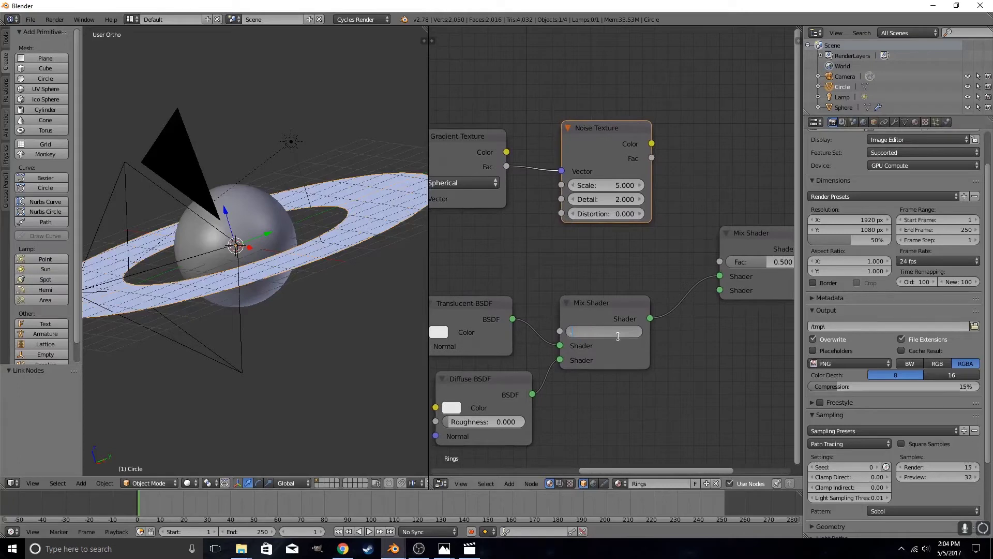
{"action": "key", "text": "Return"}
{"action": "middle_click_drag", "start_coordinate": [681, 413], "coordinate": [618, 391]}
- Add a Transparent BSDF and link it to the upper Mix Shader's second Shader socket
{"action": "left_click", "coordinate": [509, 483]}
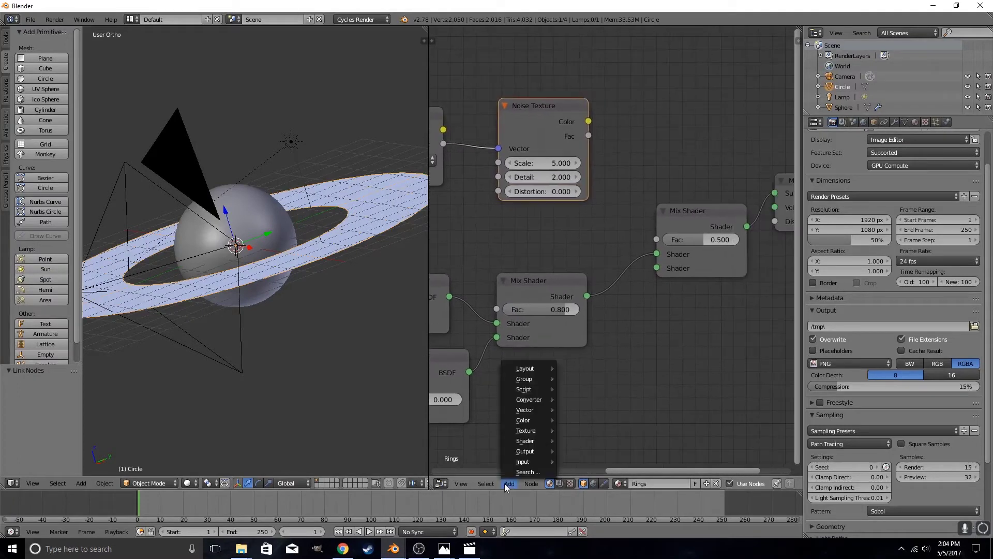
{"action": "mouse_move", "coordinate": [529, 433]}
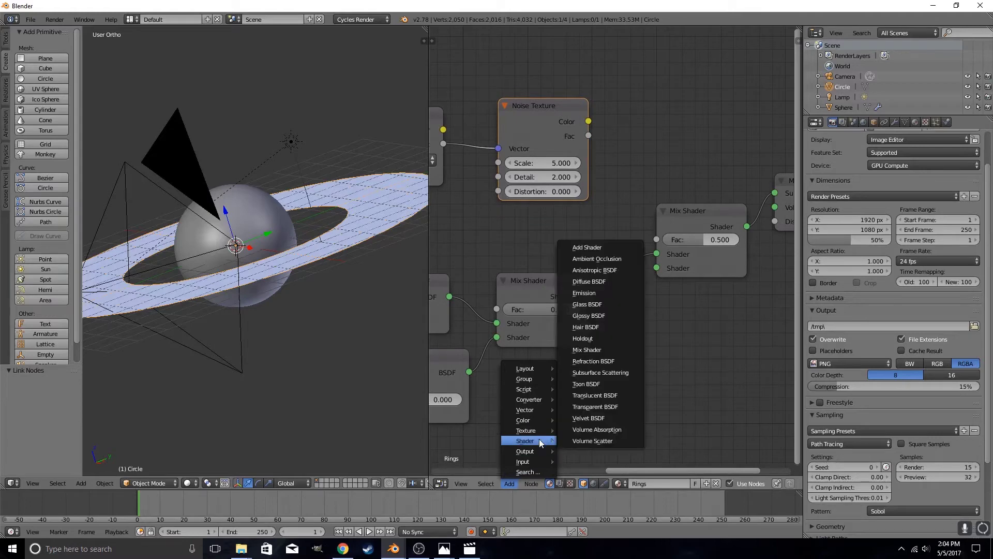
{"action": "left_click", "coordinate": [615, 406]}
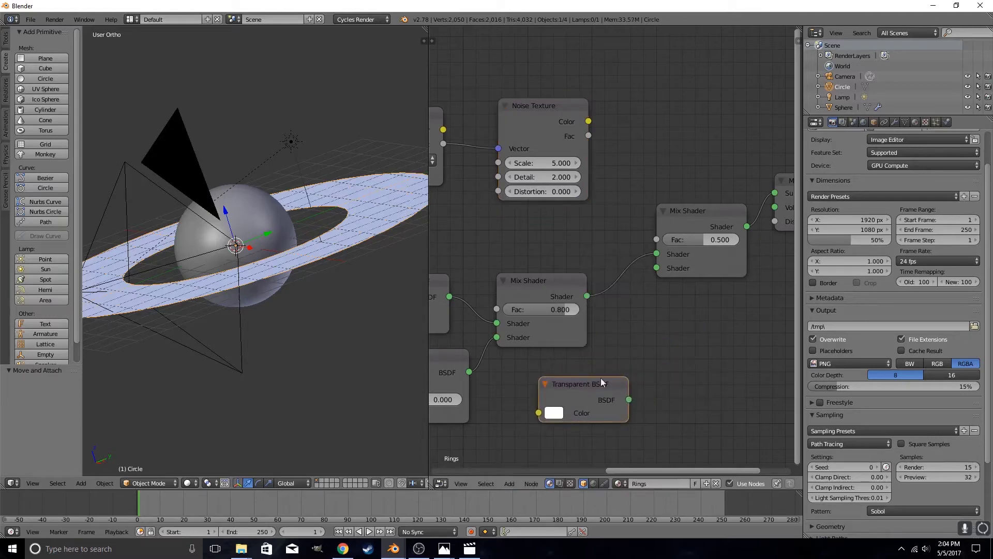
{"action": "left_click_drag", "start_coordinate": [628, 400], "coordinate": [650, 274]}
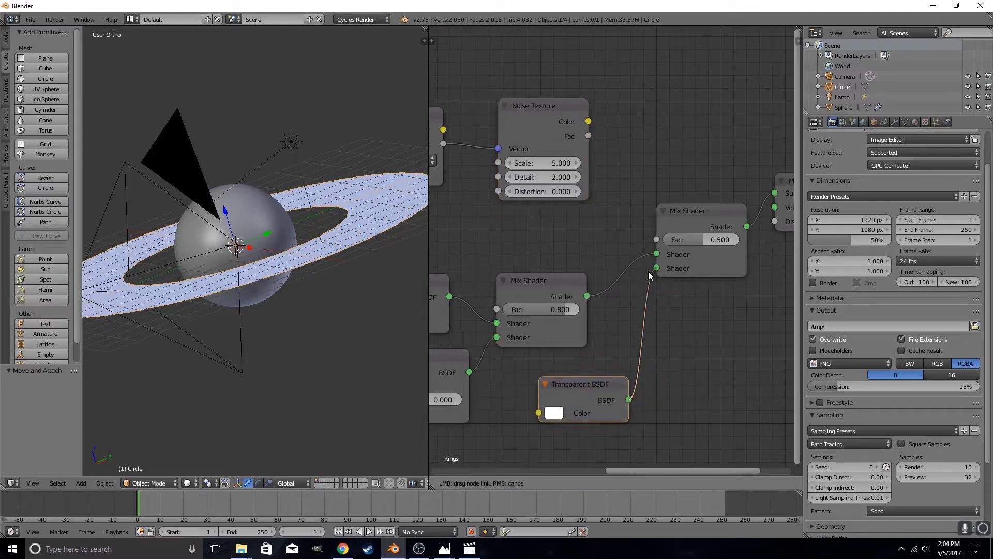
{"action": "left_click_drag", "start_coordinate": [649, 273], "coordinate": [650, 274]}
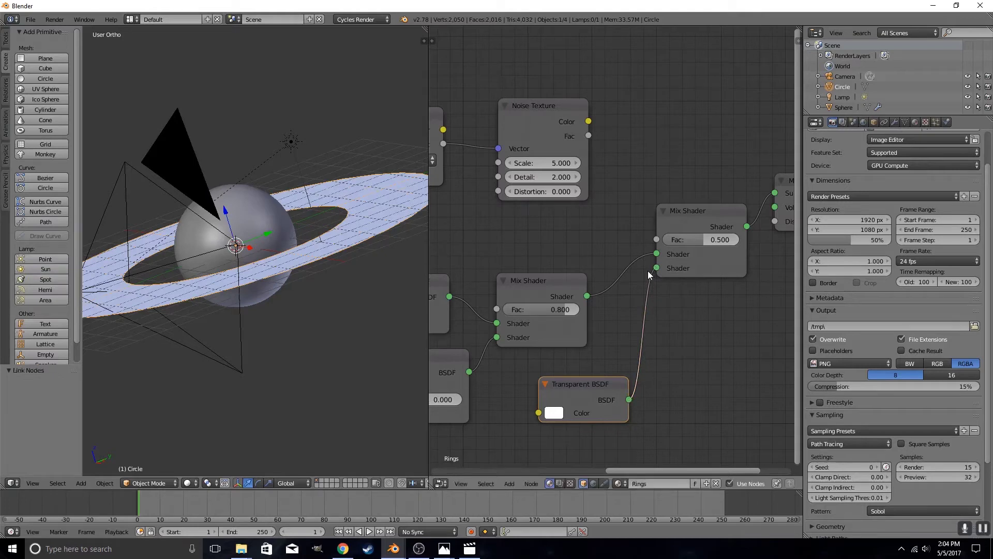
{"action": "middle_click_drag", "start_coordinate": [637, 398], "coordinate": [593, 459]}
- Insert a Bright/Contrast node between Noise Texture Fac and the Mix Shader's Fac
{"action": "left_click", "coordinate": [507, 483]}
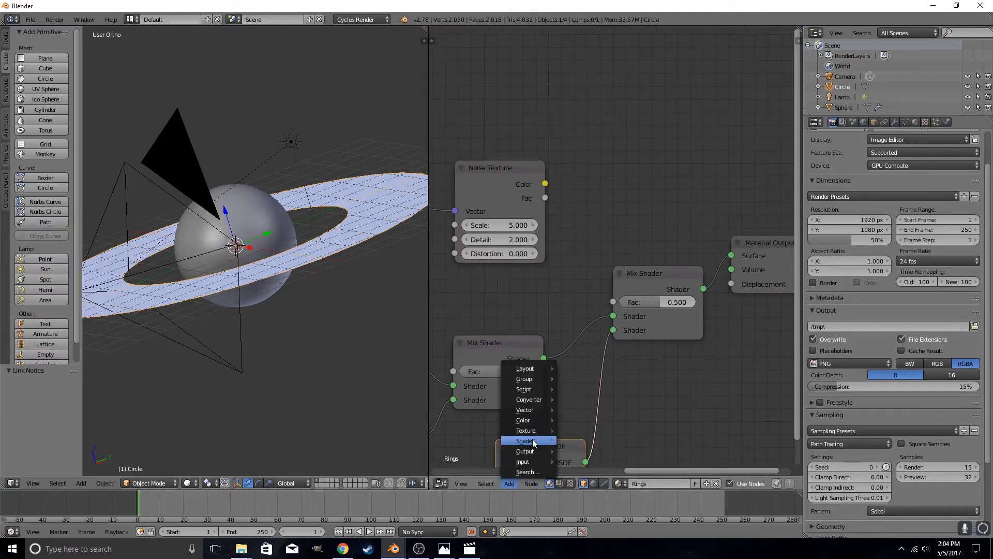
{"action": "mouse_move", "coordinate": [535, 419]}
{"action": "left_click", "coordinate": [581, 423]}
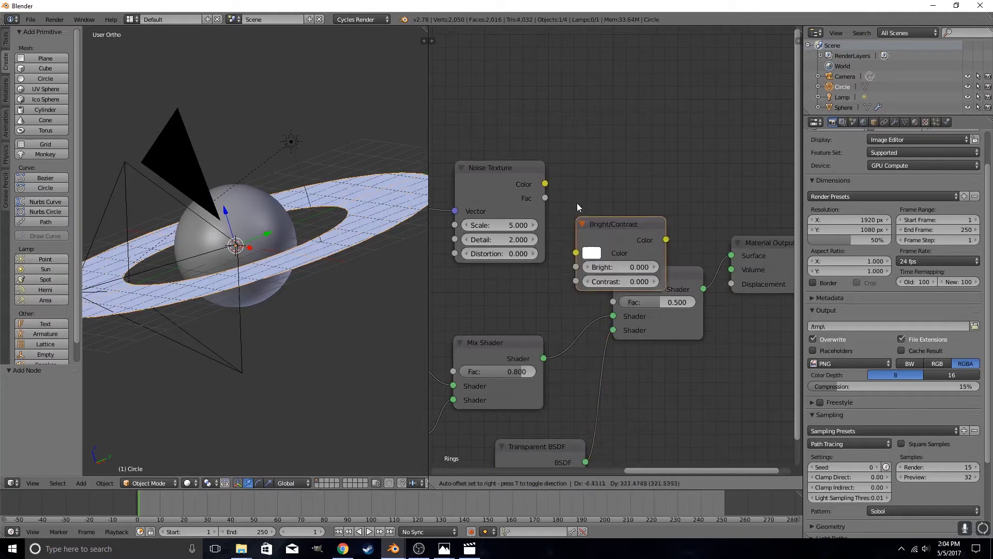
{"action": "left_click", "coordinate": [572, 170]}
{"action": "left_click_drag", "start_coordinate": [544, 200], "coordinate": [551, 206]}
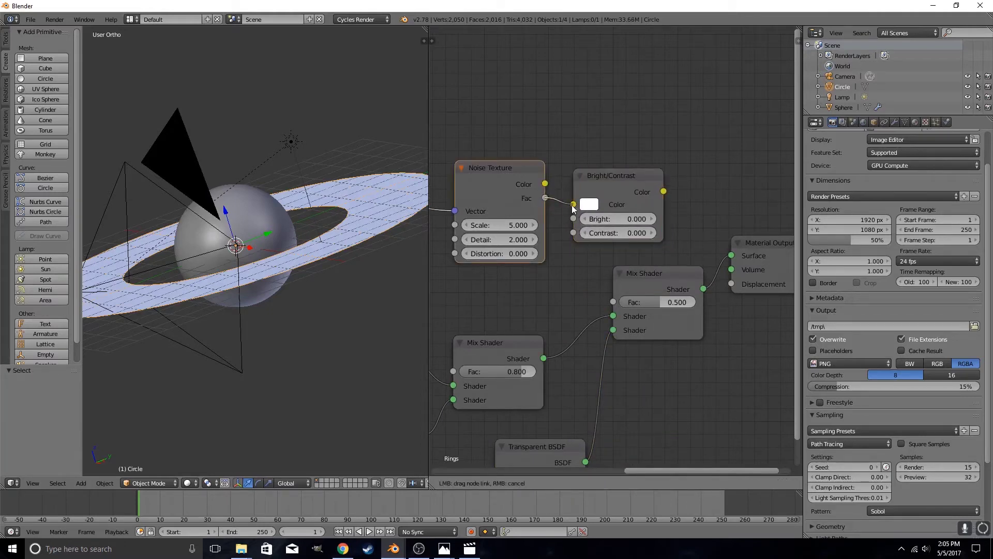
{"action": "left_click_drag", "start_coordinate": [572, 205], "coordinate": [573, 204]}
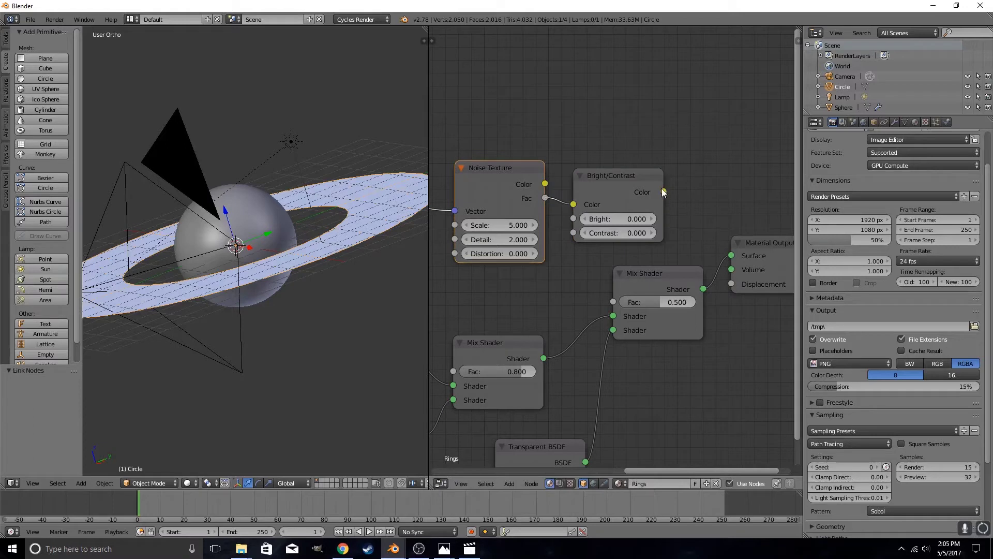
{"action": "left_click_drag", "start_coordinate": [662, 189], "coordinate": [612, 305]}
- Move the Mix Shader node aside to make room in the node tree
{"action": "scroll", "coordinate": [611, 243], "scroll_direction": "down", "scroll_amount": 3}
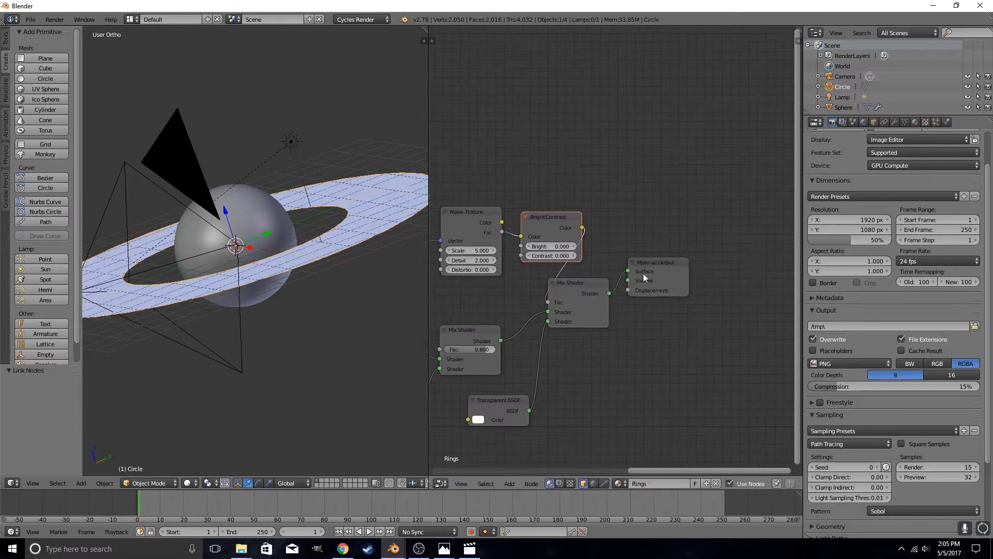
{"action": "left_click_drag", "start_coordinate": [644, 273], "coordinate": [759, 273]}
{"action": "left_click_drag", "start_coordinate": [587, 283], "coordinate": [635, 297]}
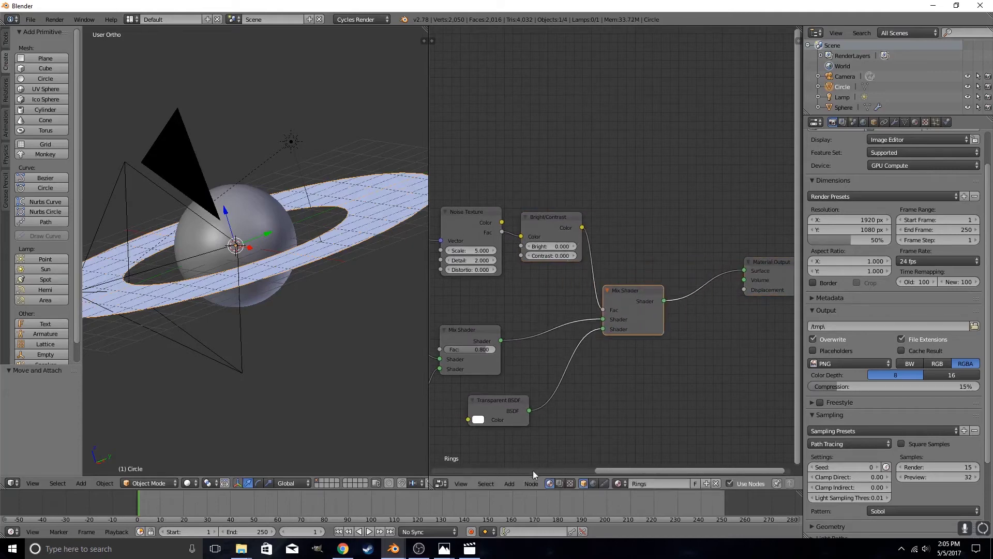
{"action": "left_click", "coordinate": [510, 484]}
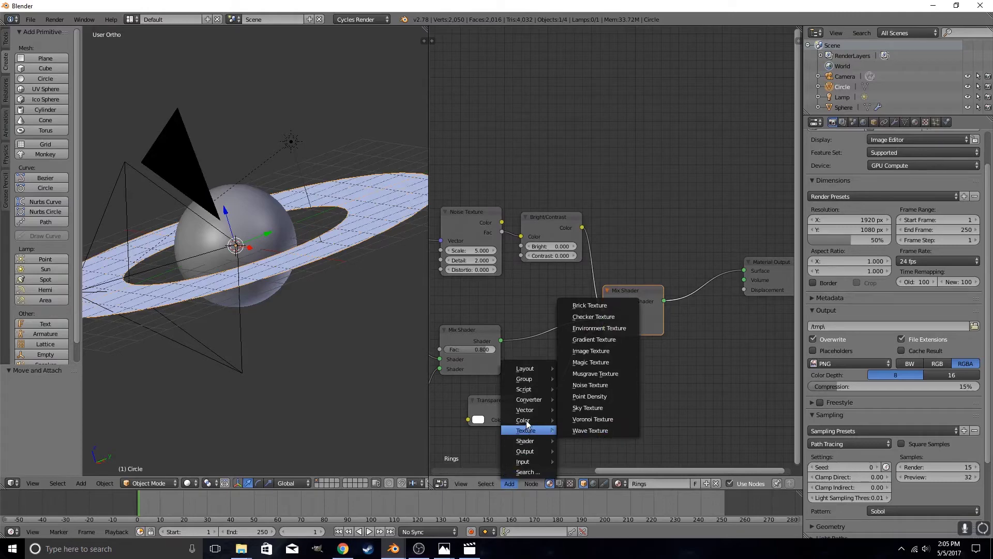
{"action": "mouse_move", "coordinate": [525, 420]}
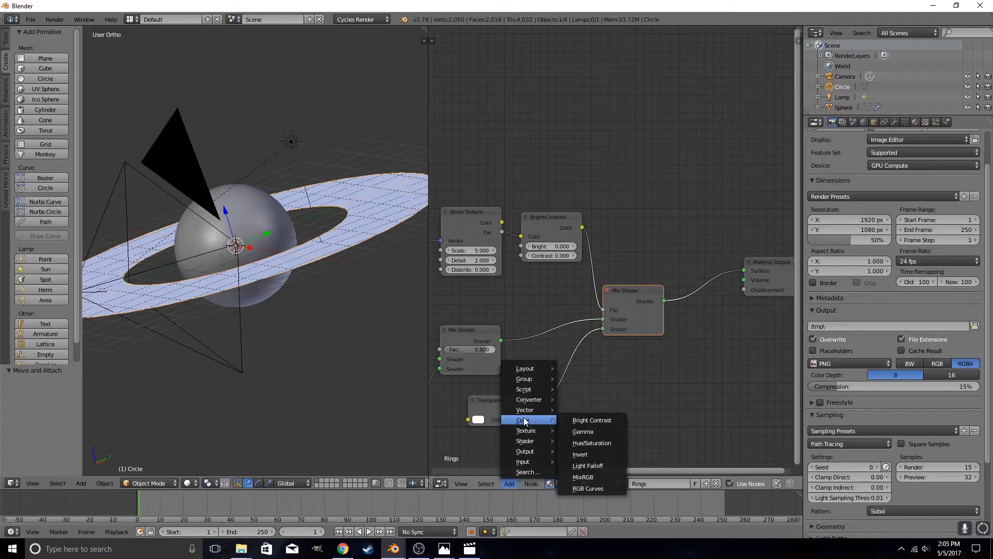
- Add a MixRGB node taking Bright/Contrast Color into Color1, output to Material Output Displacement
{"action": "left_click", "coordinate": [599, 478]}
{"action": "left_click", "coordinate": [604, 186]}
{"action": "scroll", "coordinate": [707, 252], "scroll_direction": "up", "scroll_amount": 2}
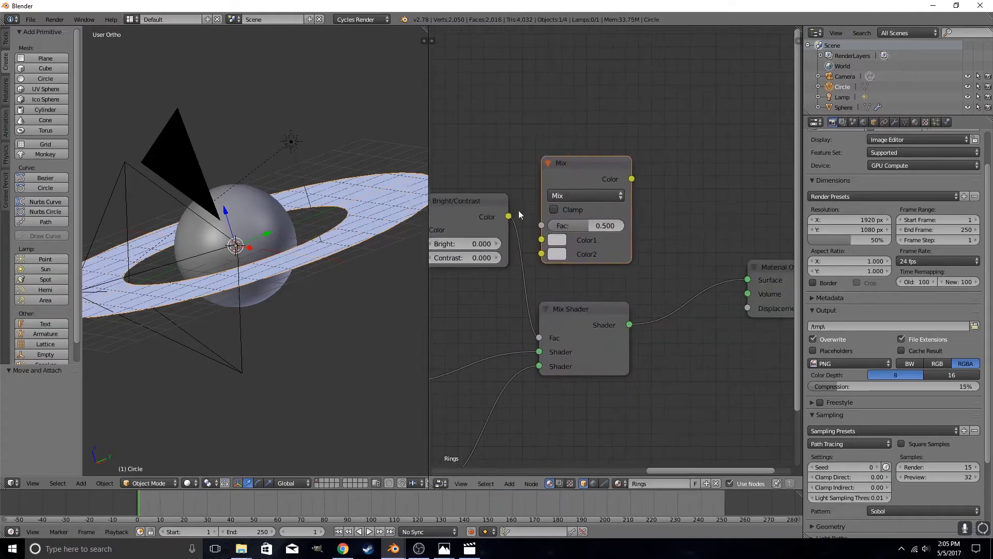
{"action": "left_click_drag", "start_coordinate": [509, 216], "coordinate": [525, 244]}
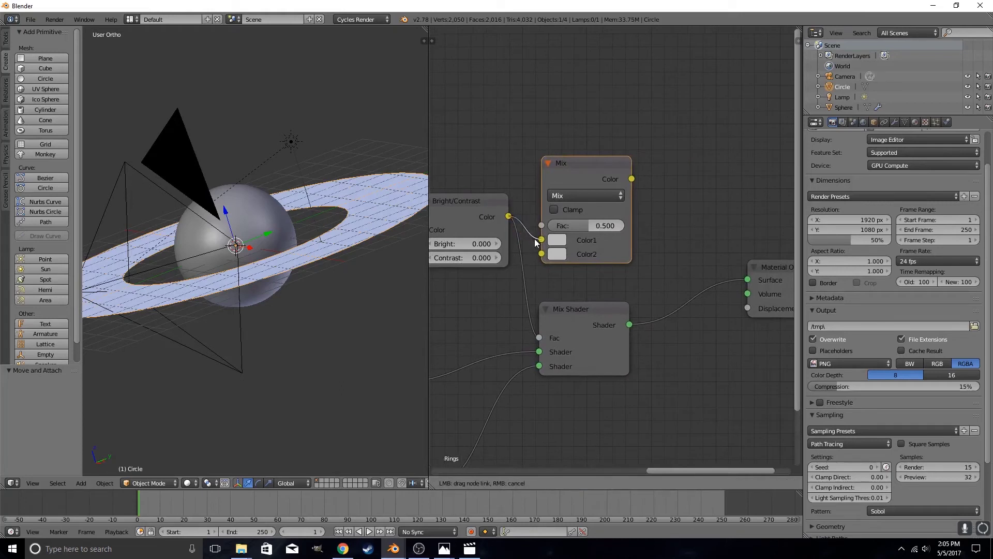
{"action": "left_click_drag", "start_coordinate": [536, 243], "coordinate": [541, 240]}
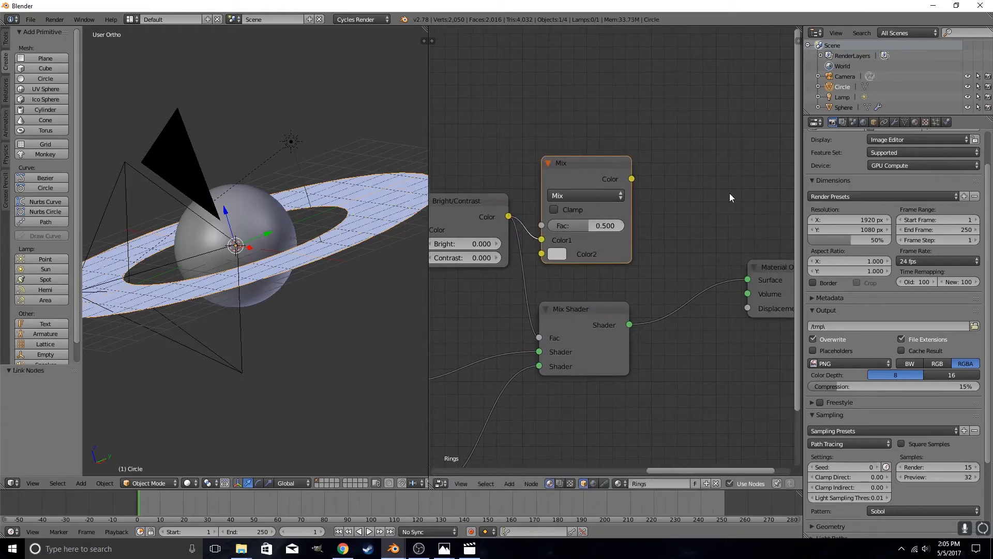
{"action": "left_click_drag", "start_coordinate": [635, 179], "coordinate": [743, 309]}
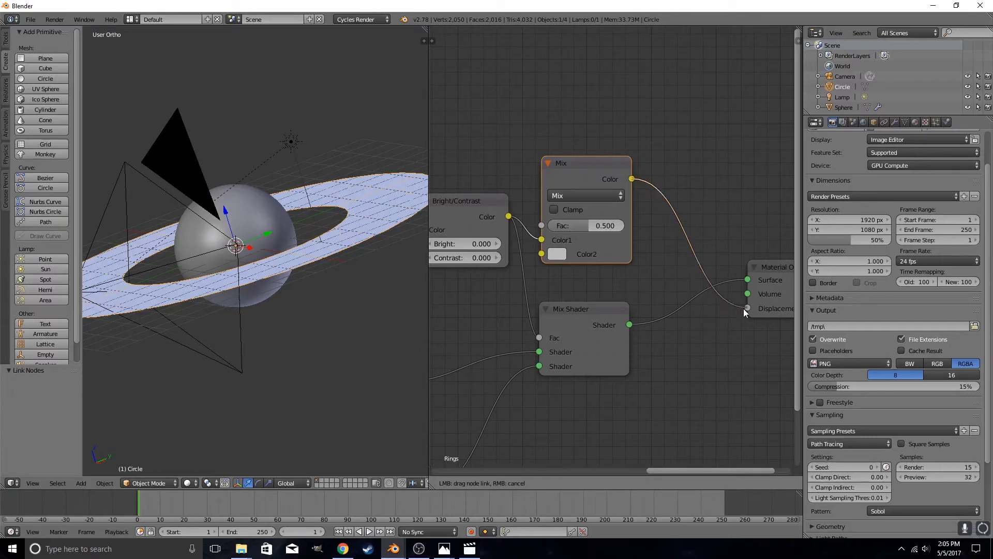
{"action": "left_click_drag", "start_coordinate": [743, 308], "coordinate": [747, 308]}
{"action": "middle_click_drag", "start_coordinate": [686, 300], "coordinate": [660, 312]}
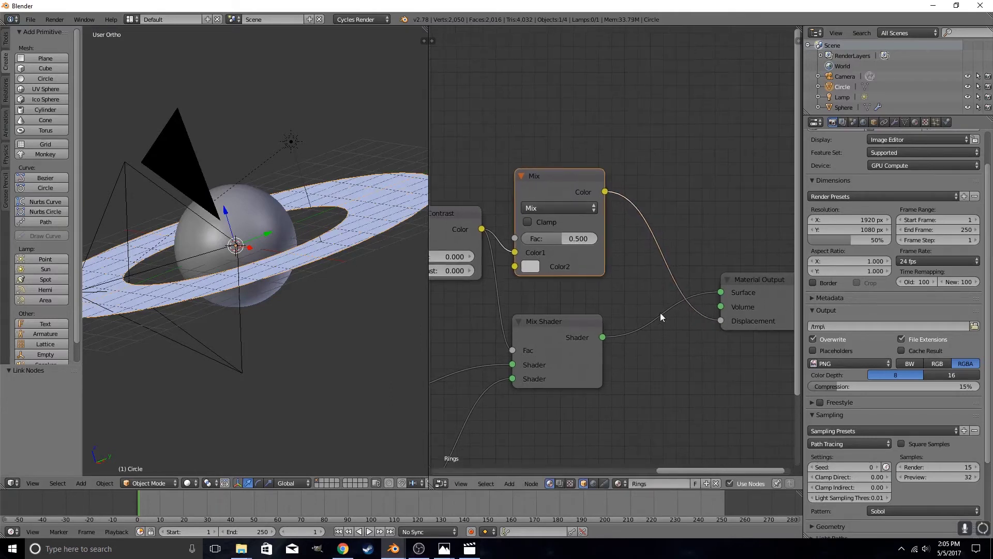
- Set the Mix node's Fac to 0.650
{"action": "left_click", "coordinate": [547, 241]}
{"action": "key", "text": "BackSpace"}
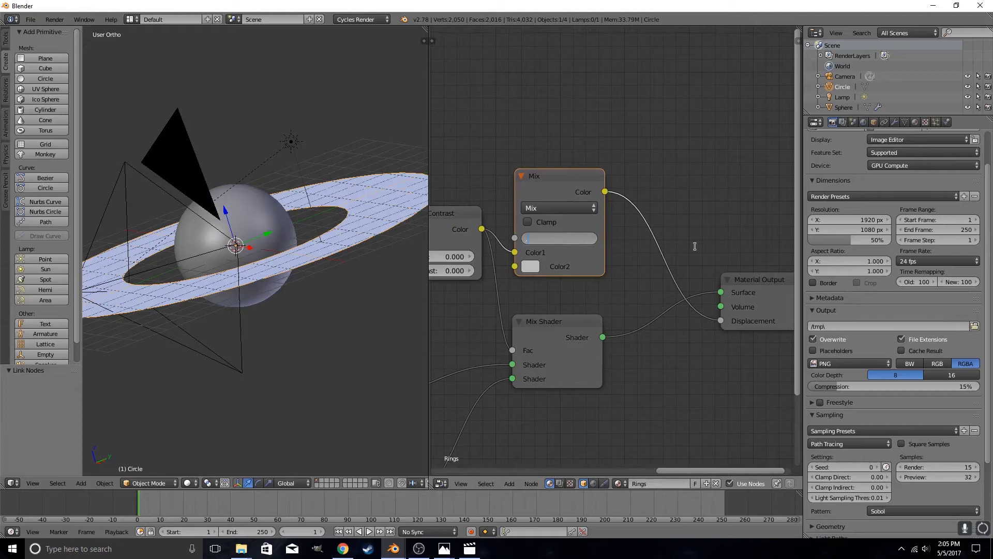
{"action": "type", "text": ".65"}
{"action": "key", "text": "Return"}
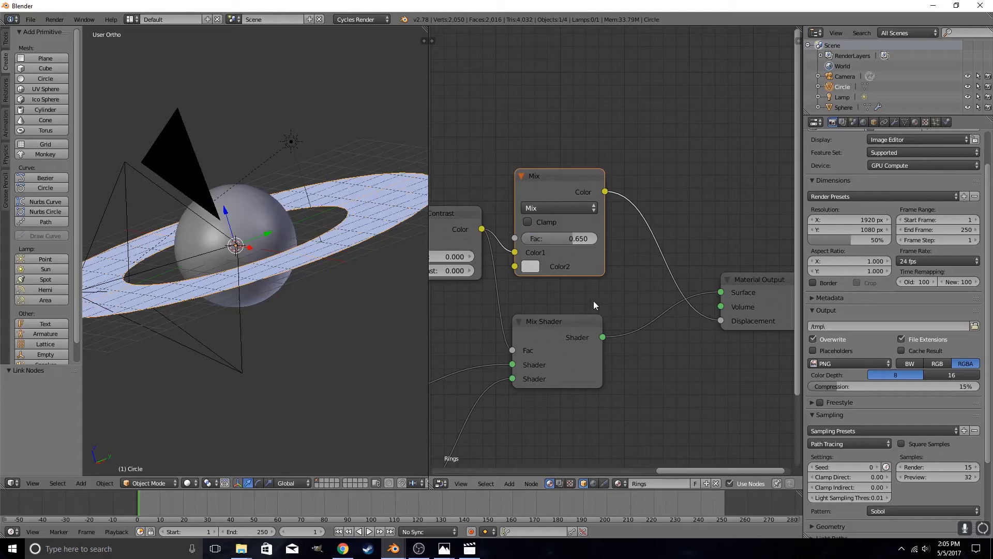
{"action": "scroll", "coordinate": [594, 300], "scroll_direction": "down", "scroll_amount": 1}
{"action": "scroll", "coordinate": [593, 300], "scroll_direction": "down", "scroll_amount": 1}
{"action": "scroll", "coordinate": [595, 296], "scroll_direction": "down", "scroll_amount": 2}
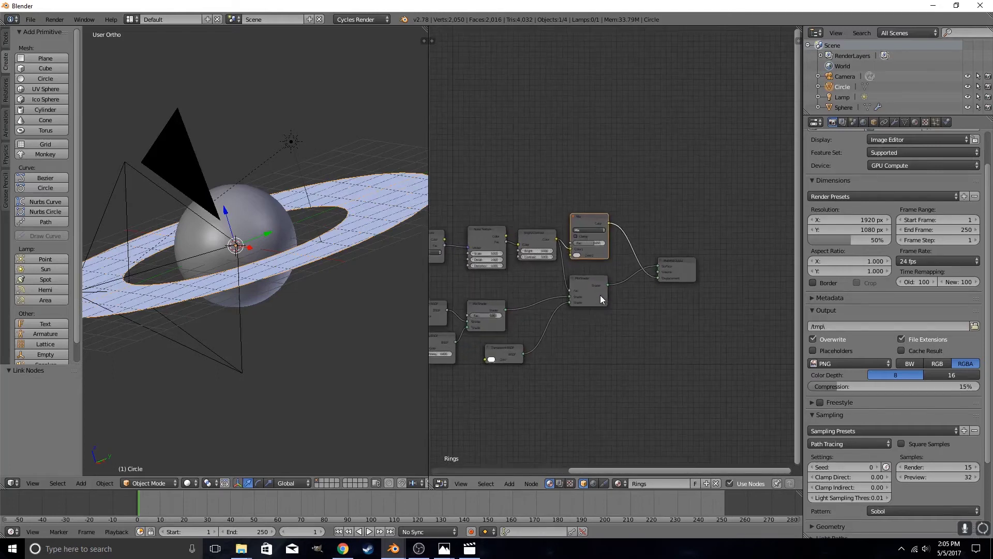
{"action": "left_click", "coordinate": [54, 19]}
{"action": "left_click", "coordinate": [70, 28]}
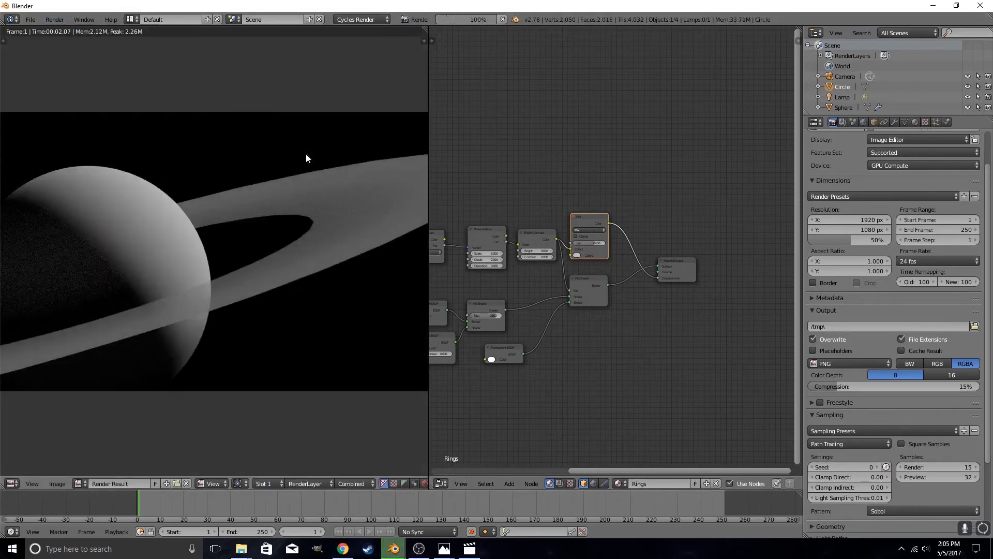
{"action": "middle_click_drag", "start_coordinate": [328, 170], "coordinate": [215, 209]}
{"action": "scroll", "coordinate": [218, 304], "scroll_direction": "up", "scroll_amount": 1}
{"action": "scroll", "coordinate": [207, 320], "scroll_direction": "down", "scroll_amount": 2}
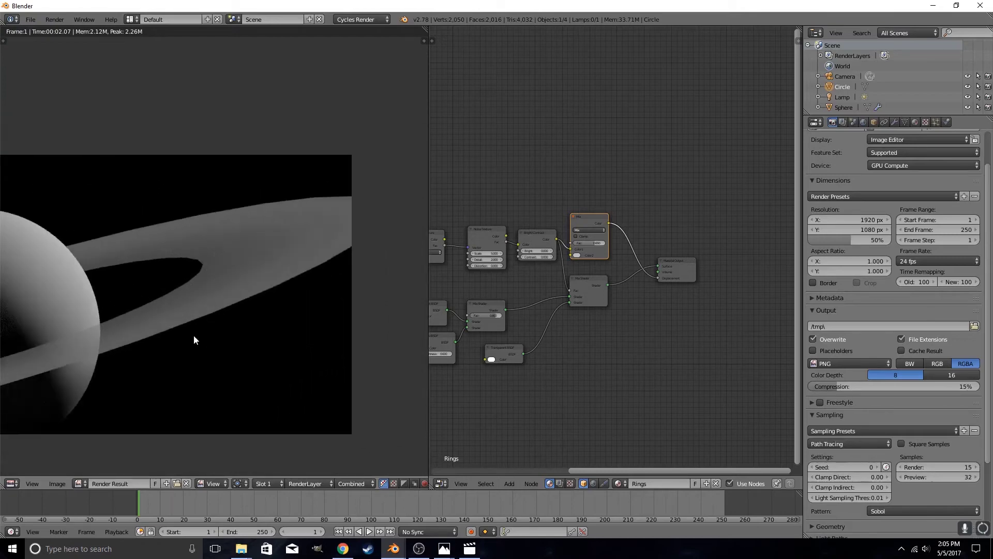
{"action": "scroll", "coordinate": [195, 336], "scroll_direction": "up", "scroll_amount": 1}
{"action": "middle_click_drag", "start_coordinate": [195, 336], "coordinate": [295, 286]}
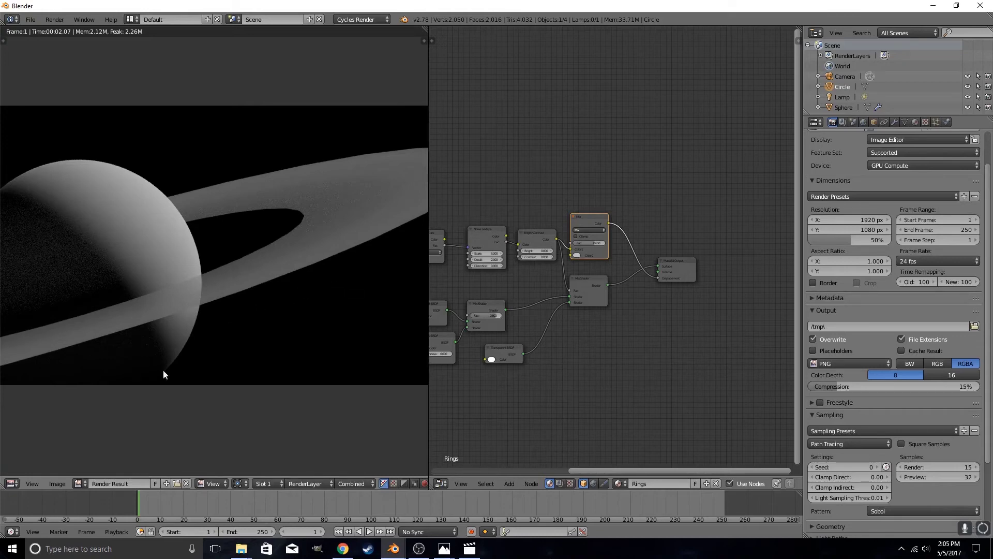
{"action": "left_click", "coordinate": [11, 483]}
{"action": "left_click", "coordinate": [23, 475]}
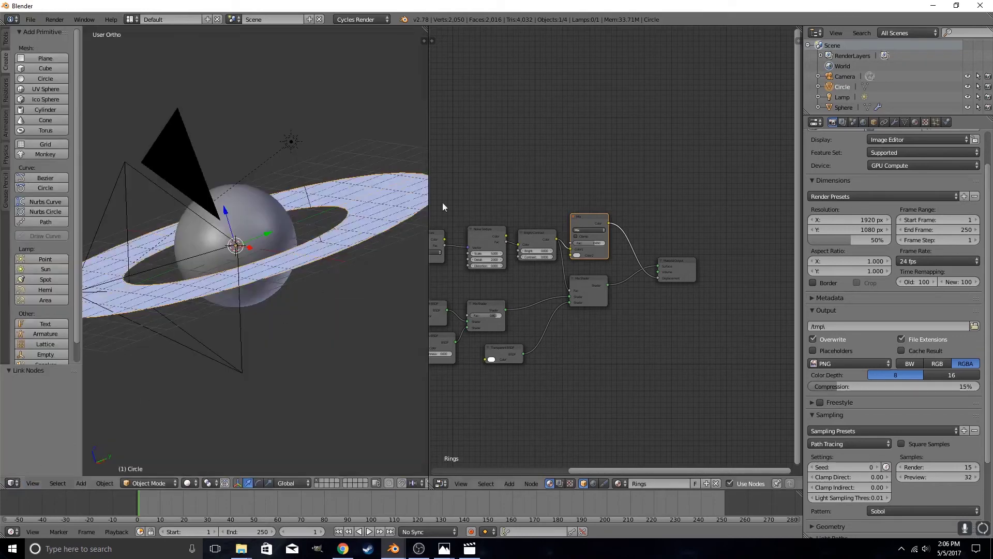
- Add a Subdivision Surface modifier (View 1, Render 2) to the Circle ring object
{"action": "middle_click_drag", "start_coordinate": [408, 207], "coordinate": [341, 144]}
{"action": "scroll", "coordinate": [342, 145], "scroll_direction": "up", "scroll_amount": 2}
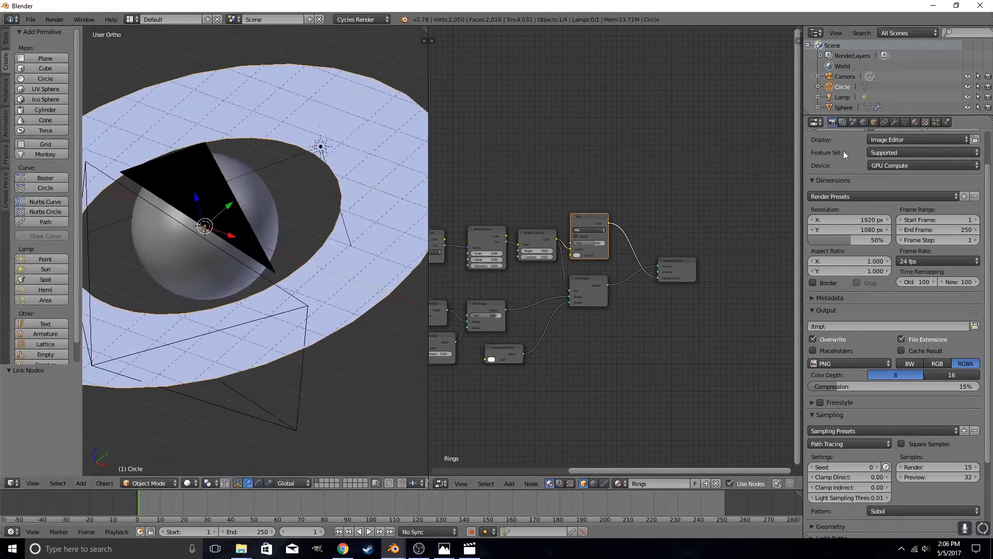
{"action": "left_click", "coordinate": [893, 124]}
{"action": "left_click", "coordinate": [892, 157]}
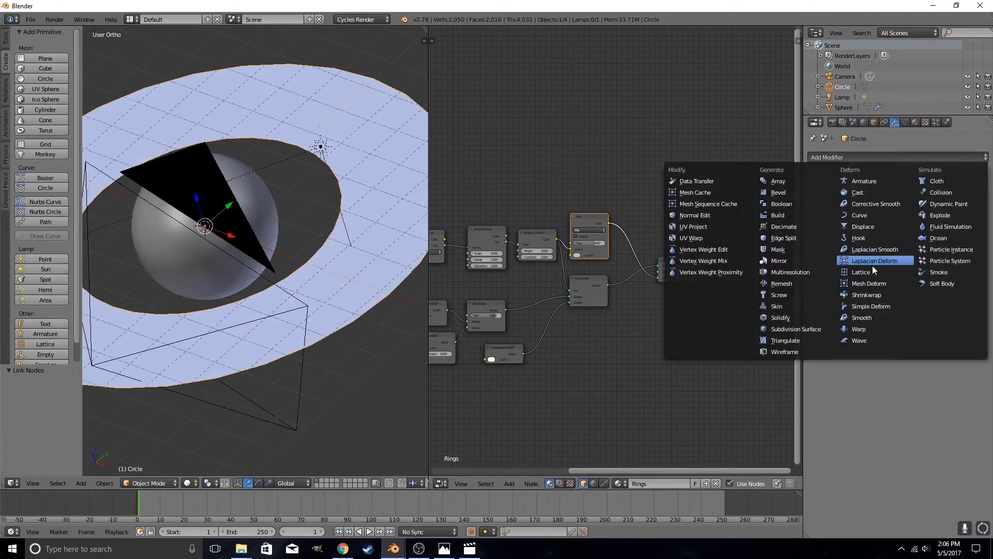
{"action": "left_click", "coordinate": [785, 329]}
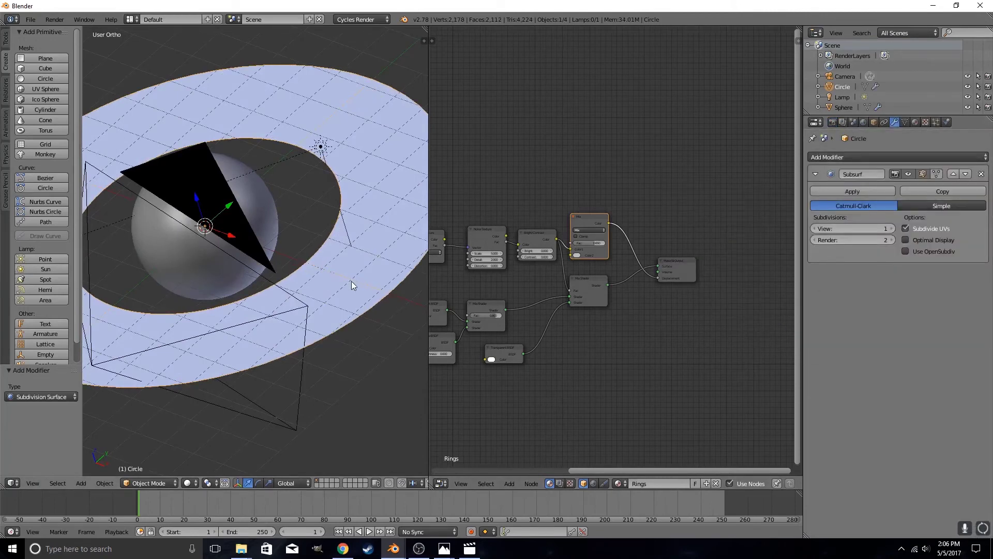
{"action": "scroll", "coordinate": [358, 268], "scroll_direction": "up", "scroll_amount": 2}
{"action": "middle_click_drag", "start_coordinate": [358, 269], "coordinate": [312, 240]}
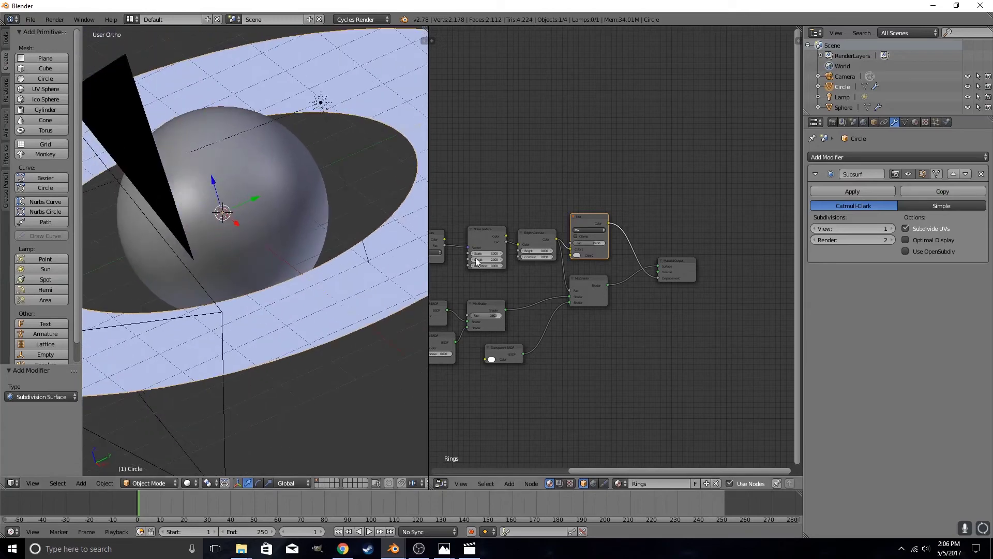
{"action": "scroll", "coordinate": [558, 287], "scroll_direction": "up", "scroll_amount": 3}
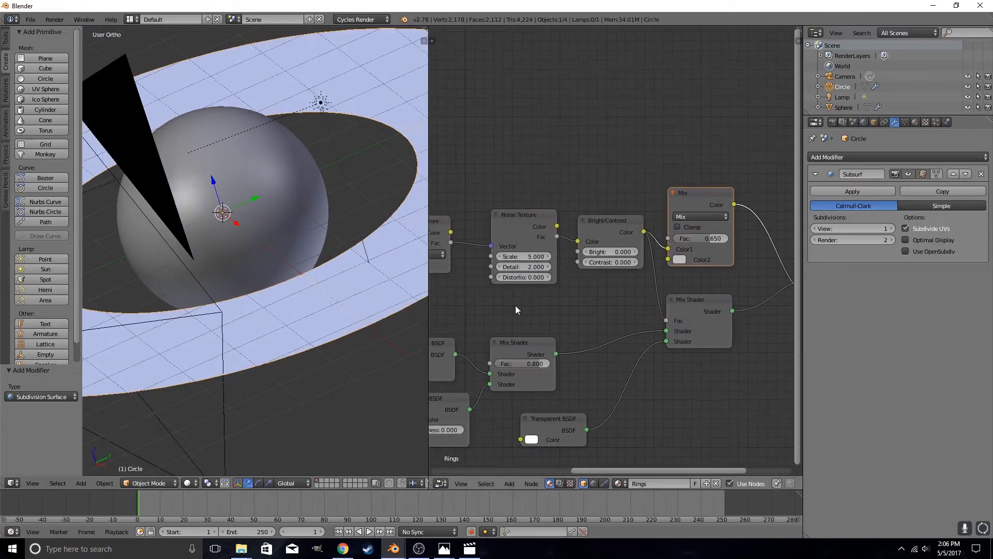
- Give the ring Noise Texture Scale 15 and Detail 16, then start a render of the planet
{"action": "scroll", "coordinate": [595, 305], "scroll_direction": "up", "scroll_amount": 4}
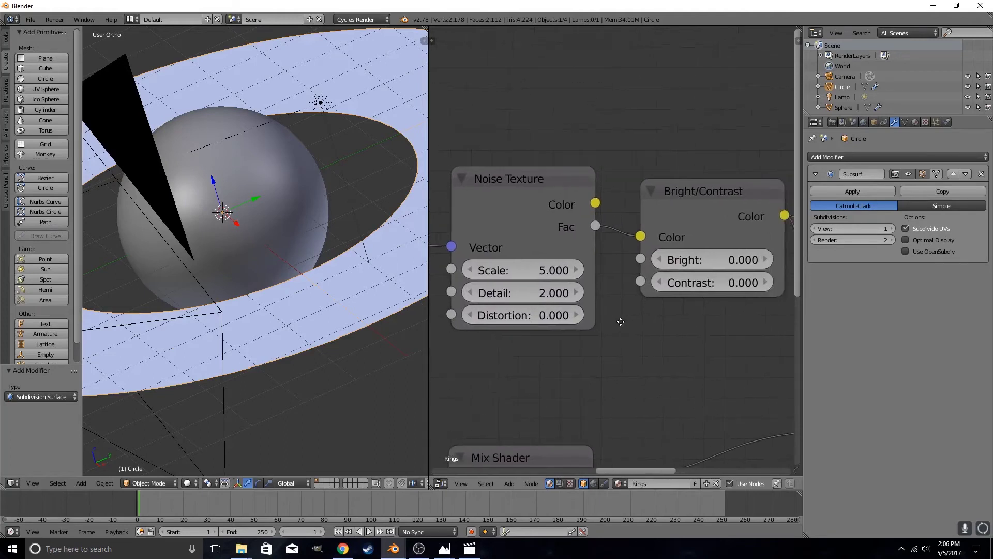
{"action": "scroll", "coordinate": [633, 311], "scroll_direction": "down", "scroll_amount": 2}
{"action": "scroll", "coordinate": [620, 300], "scroll_direction": "up", "scroll_amount": 2}
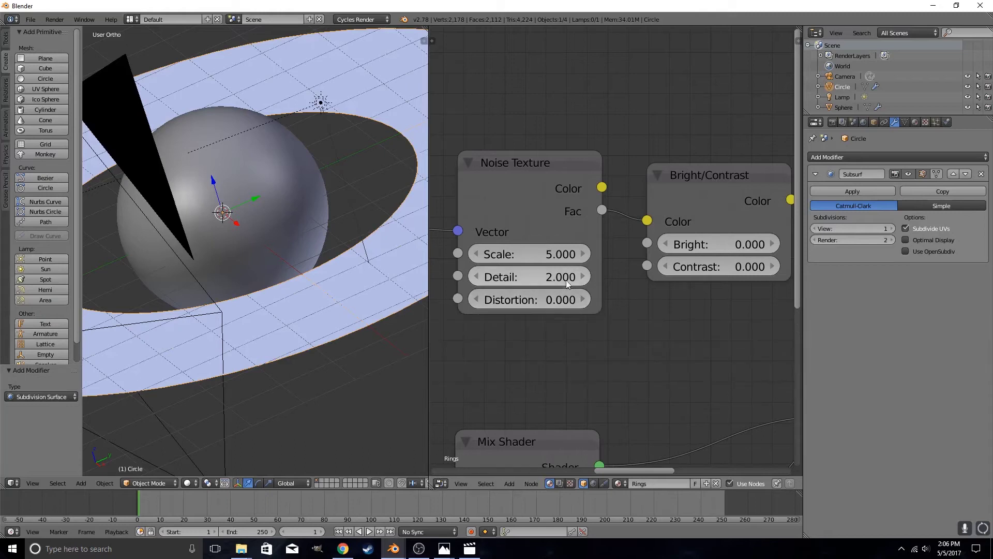
{"action": "left_click", "coordinate": [539, 256]}
{"action": "type", "text": "1"}
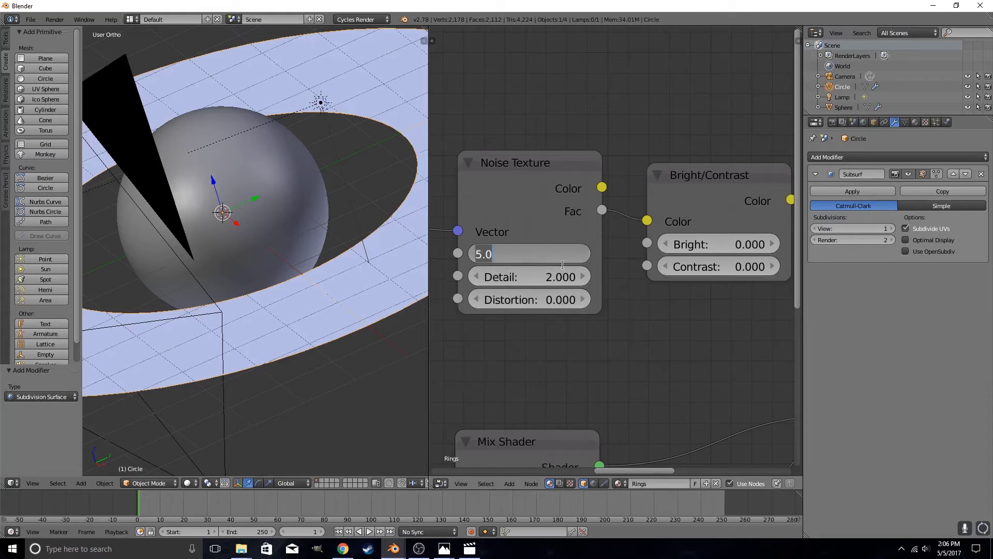
{"action": "type", "text": "5"}
{"action": "key", "text": "Return"}
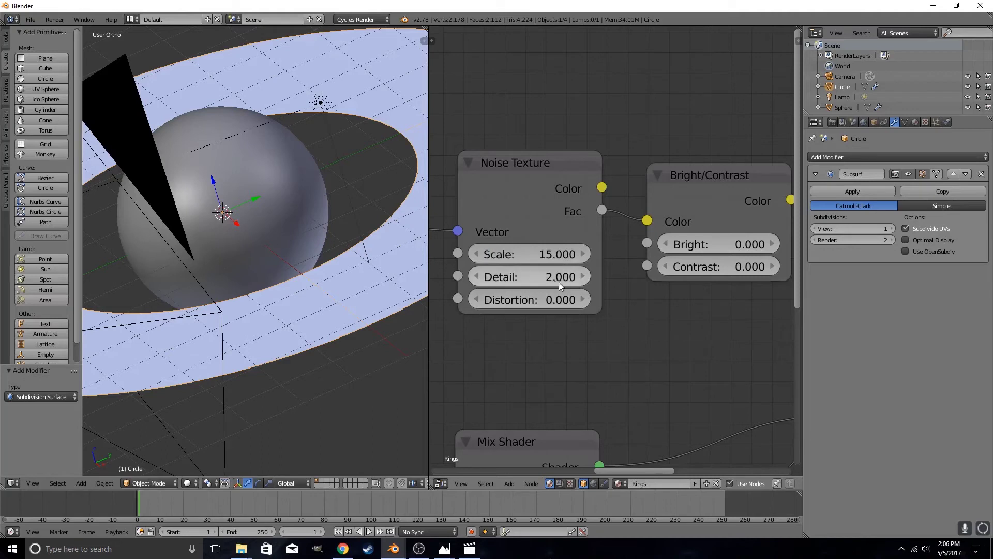
{"action": "left_click", "coordinate": [545, 276]}
{"action": "type", "text": "1"}
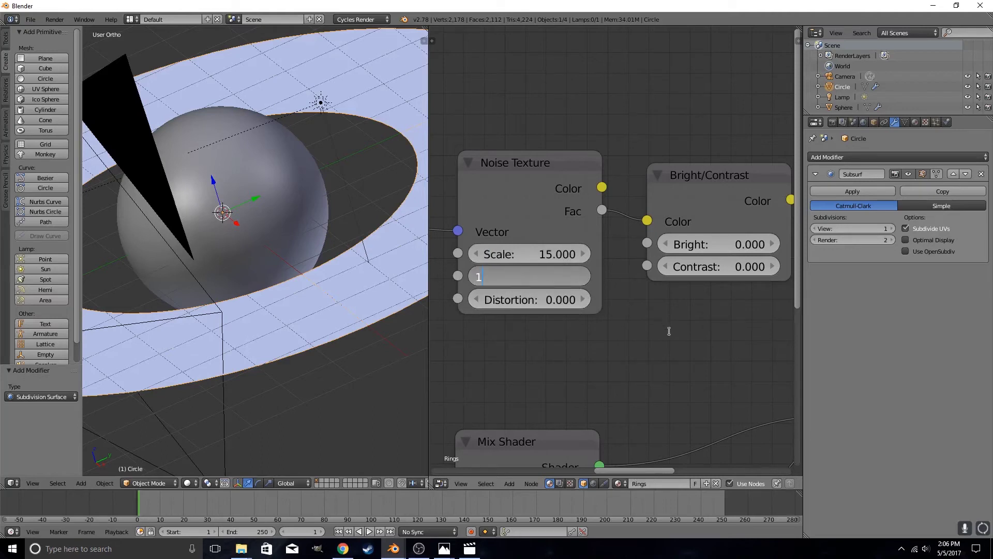
{"action": "type", "text": "6"}
{"action": "key", "text": "Return"}
{"action": "left_click", "coordinate": [553, 260]}
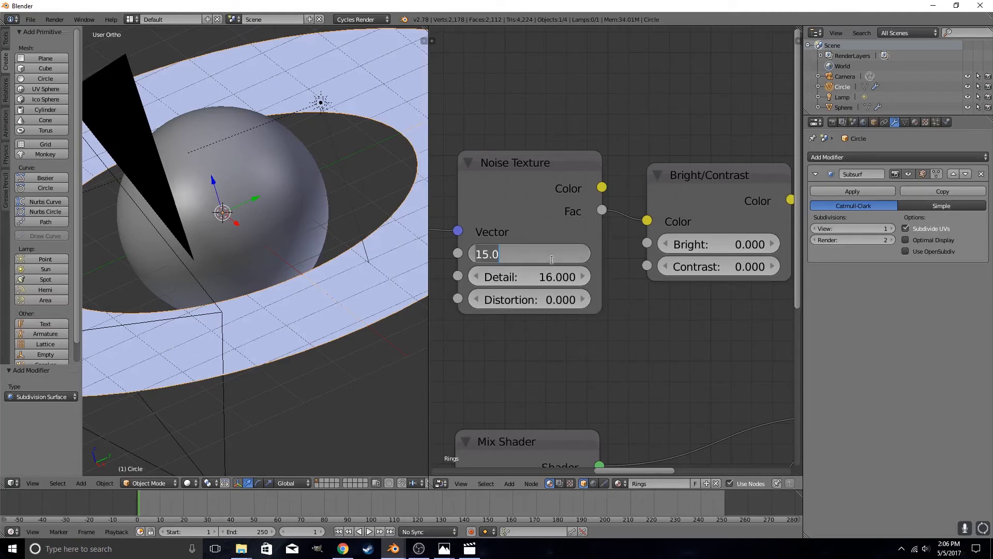
{"action": "key", "text": "Return"}
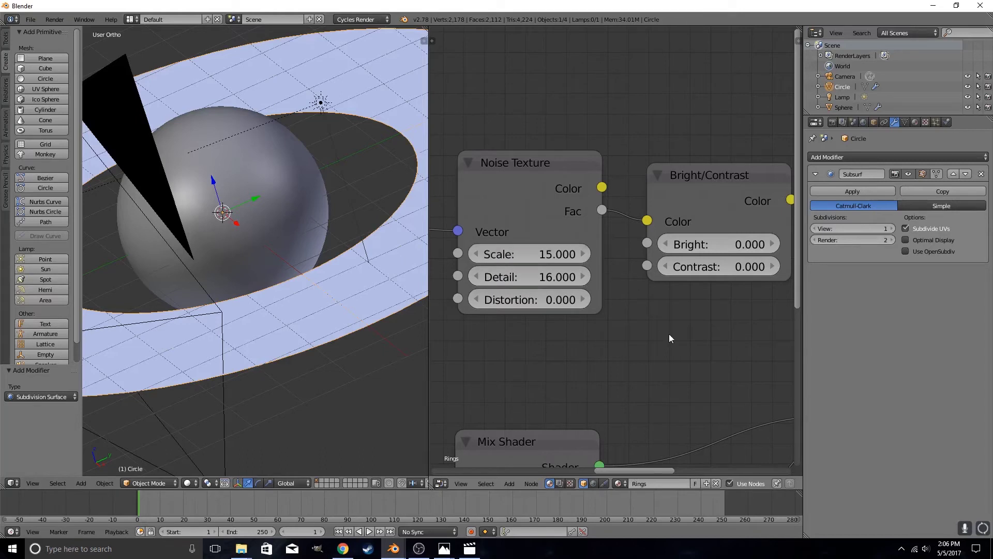
{"action": "left_click", "coordinate": [65, 22]}
- Render the image, pan across the ring bands, then return the left area to 3D View
{"action": "left_click", "coordinate": [67, 31]}
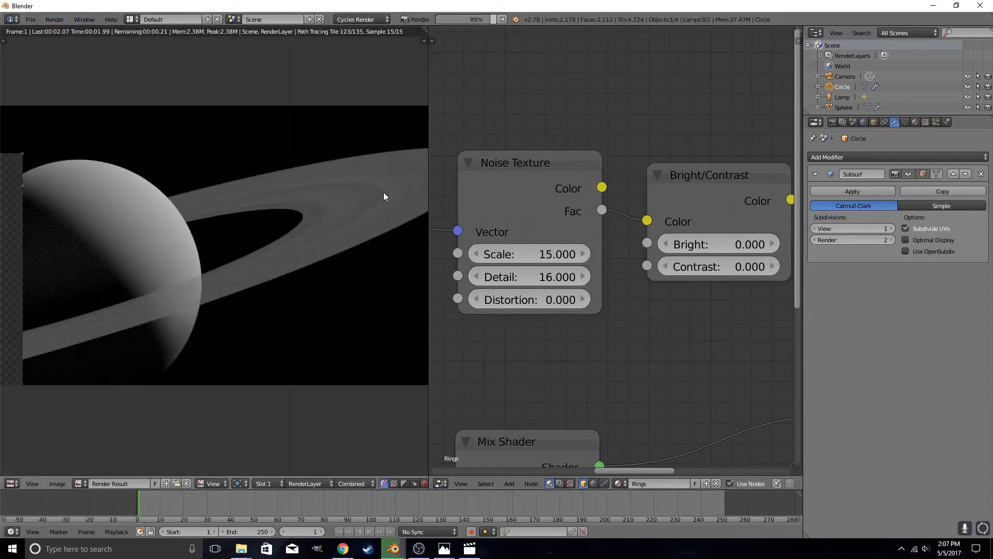
{"action": "middle_click_drag", "start_coordinate": [382, 195], "coordinate": [354, 223]}
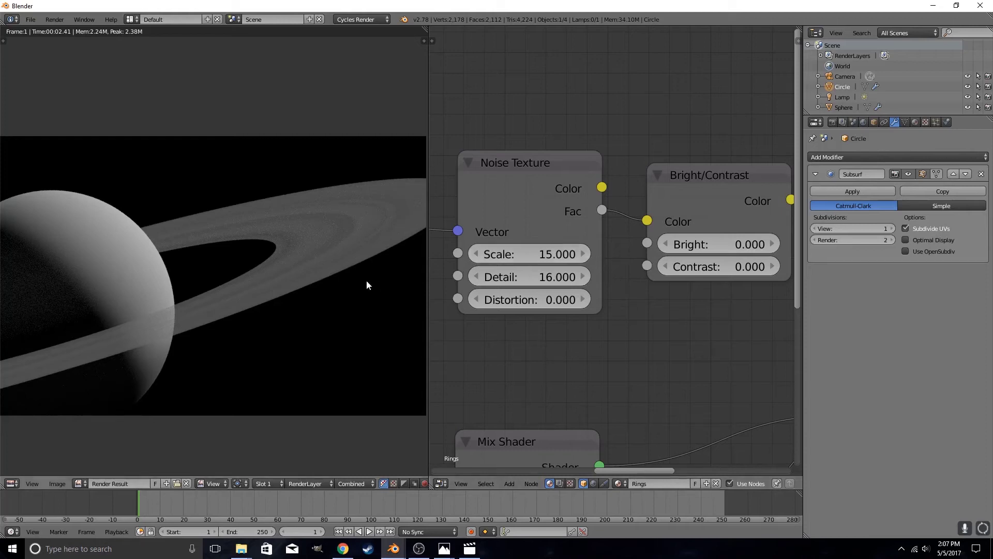
{"action": "middle_click_drag", "start_coordinate": [263, 254], "coordinate": [326, 247]}
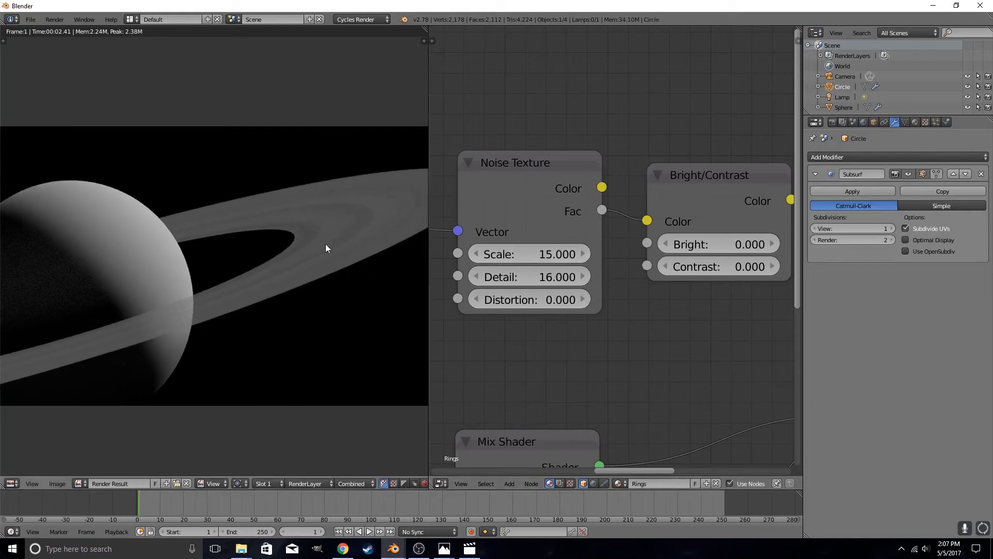
{"action": "mouse_move", "coordinate": [320, 298]}
{"action": "middle_mouse_down"}
{"action": "mouse_move", "coordinate": [350, 277]}
{"action": "mouse_move", "coordinate": [278, 290]}
{"action": "mouse_move", "coordinate": [325, 289]}
{"action": "middle_mouse_up"}
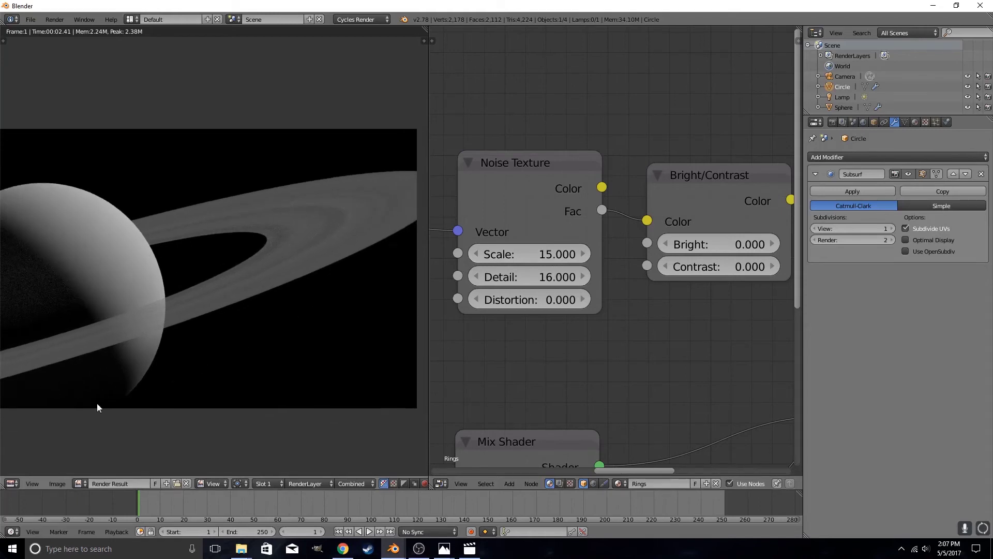
{"action": "left_click", "coordinate": [13, 483]}
{"action": "left_click", "coordinate": [54, 462]}
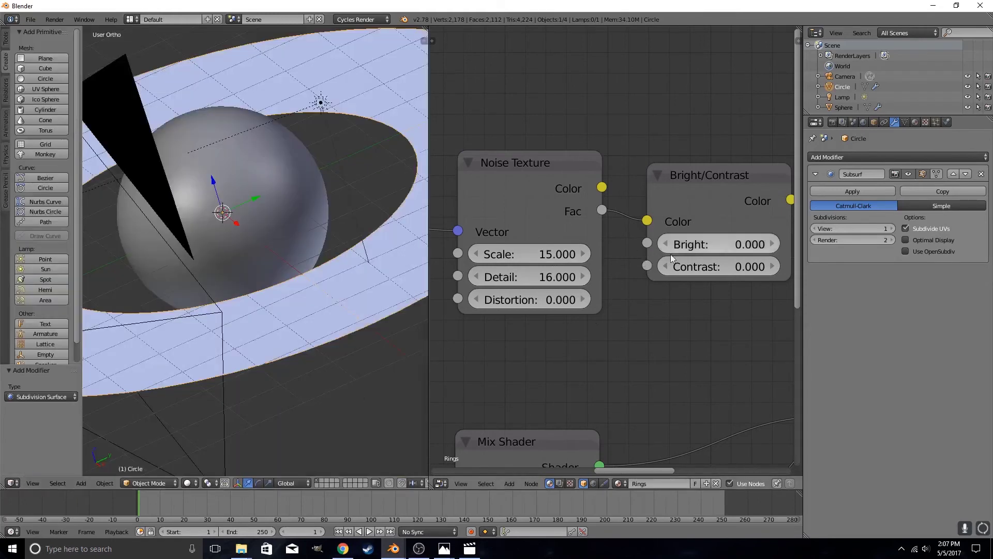
- Bring the Bright/Contrast node into view and try Bright values of 1, then 0
{"action": "scroll", "coordinate": [696, 285], "scroll_direction": "down", "scroll_amount": 2}
{"action": "middle_click_drag", "start_coordinate": [695, 284], "coordinate": [663, 304]}
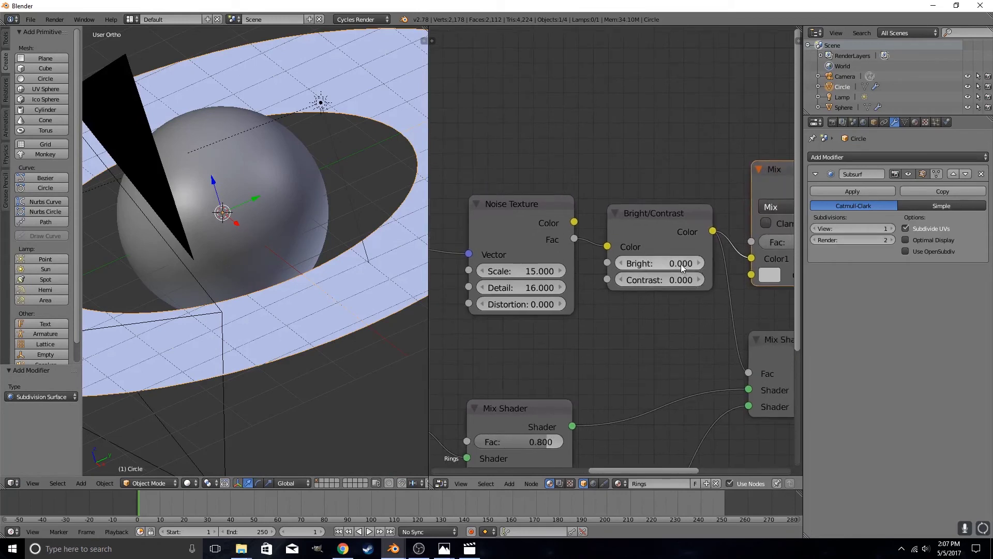
{"action": "mouse_move", "coordinate": [701, 263]}
{"action": "left_mouse_down"}
{"action": "mouse_move", "coordinate": [735, 263]}
{"action": "mouse_move", "coordinate": [714, 279]}
{"action": "mouse_move", "coordinate": [740, 280]}
{"action": "mouse_move", "coordinate": [699, 279]}
{"action": "left_mouse_up"}
{"action": "scroll", "coordinate": [645, 329], "scroll_direction": "up", "scroll_amount": 1}
{"action": "middle_click_drag", "start_coordinate": [645, 329], "coordinate": [636, 323]}
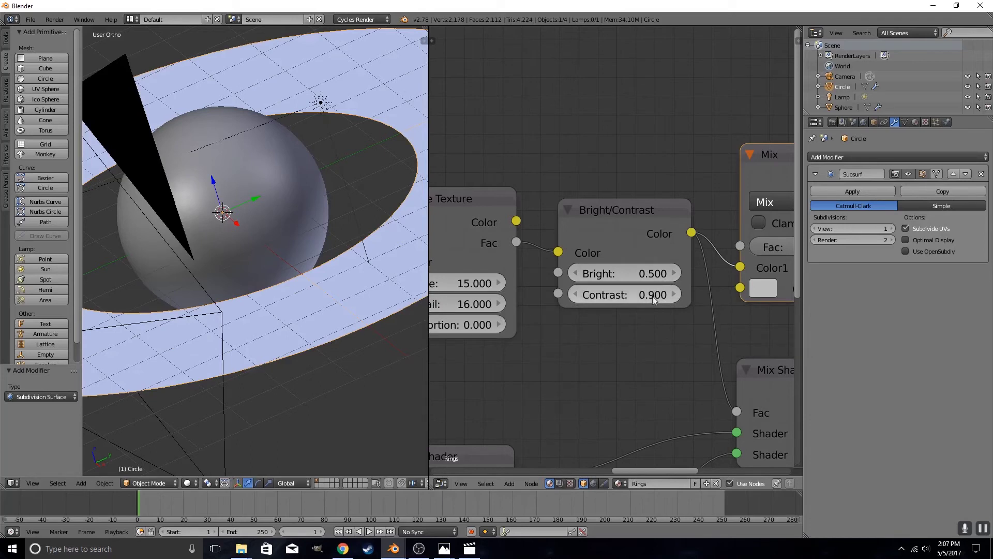
{"action": "left_click", "coordinate": [646, 273]}
{"action": "type", "text": "1"}
{"action": "key", "text": "Return"}
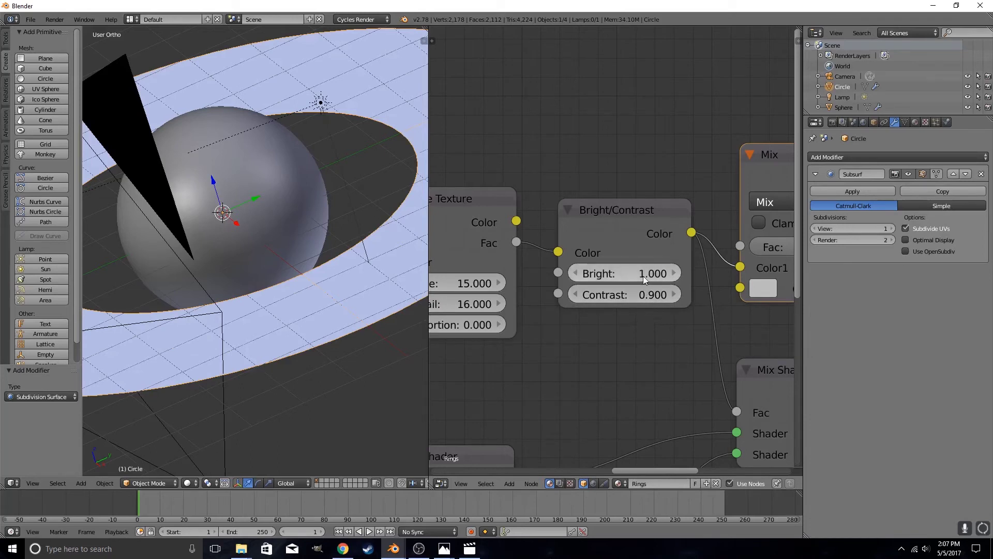
{"action": "left_click", "coordinate": [644, 274]}
{"action": "type", "text": "0"}
{"action": "key", "text": "Return"}
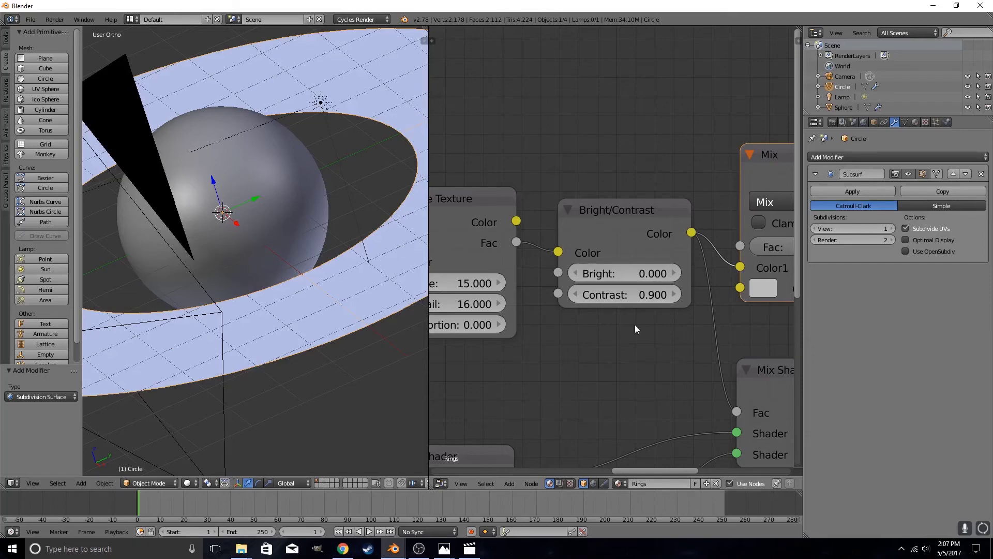
- Step the Bright value up to 0.5
{"action": "scroll", "coordinate": [330, 296], "scroll_direction": "down", "scroll_amount": 3}
{"action": "middle_click_drag", "start_coordinate": [331, 297], "coordinate": [355, 288]}
{"action": "scroll", "coordinate": [356, 289], "scroll_direction": "up", "scroll_amount": 4}
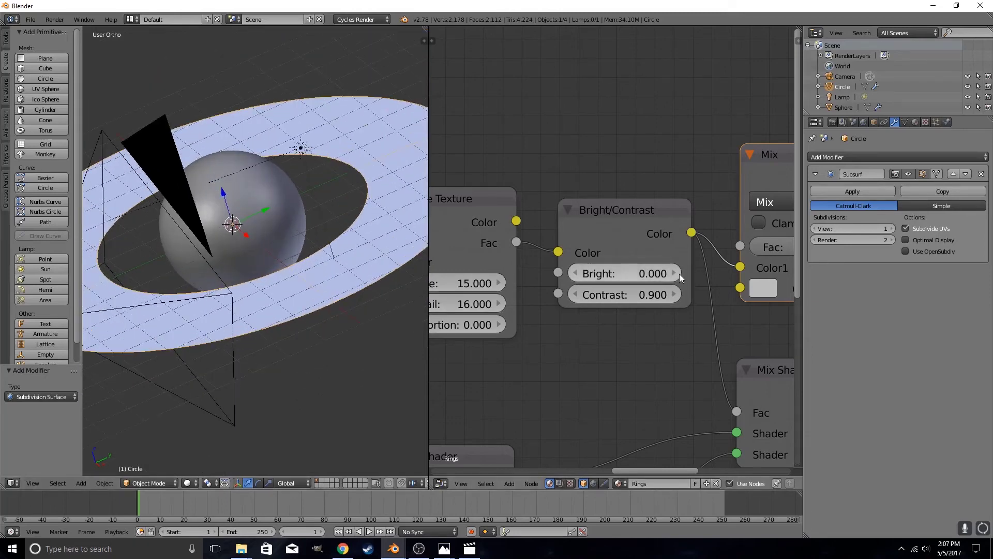
{"action": "left_click", "coordinate": [674, 273]}
{"action": "left_click", "coordinate": [675, 273]}
{"action": "left_click", "coordinate": [674, 273]}
{"action": "left_click", "coordinate": [674, 274]}
{"action": "left_click", "coordinate": [675, 273]}
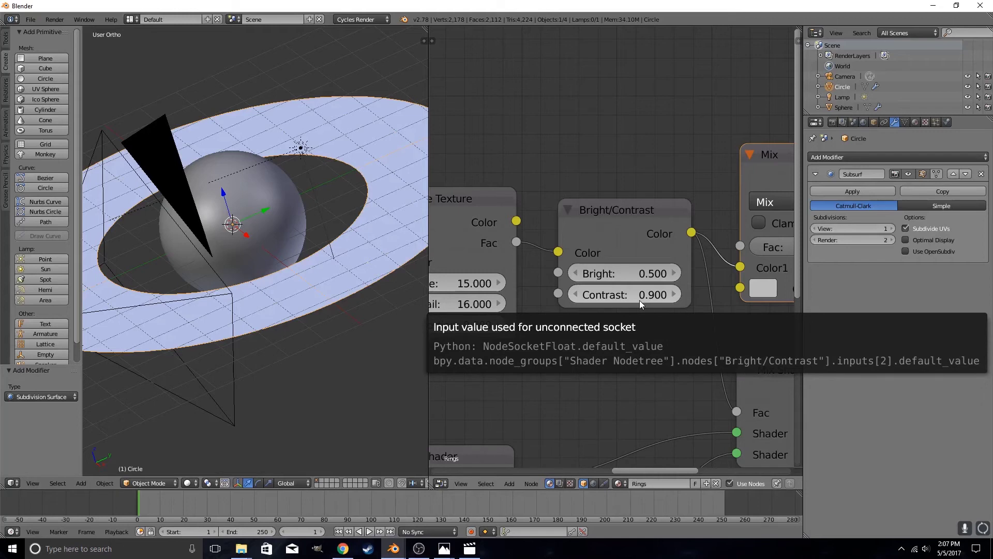
- Lower Contrast to 0.2, render the planet, and pan to inspect the fainter rings
{"action": "middle_click_drag", "start_coordinate": [655, 328], "coordinate": [609, 275]}
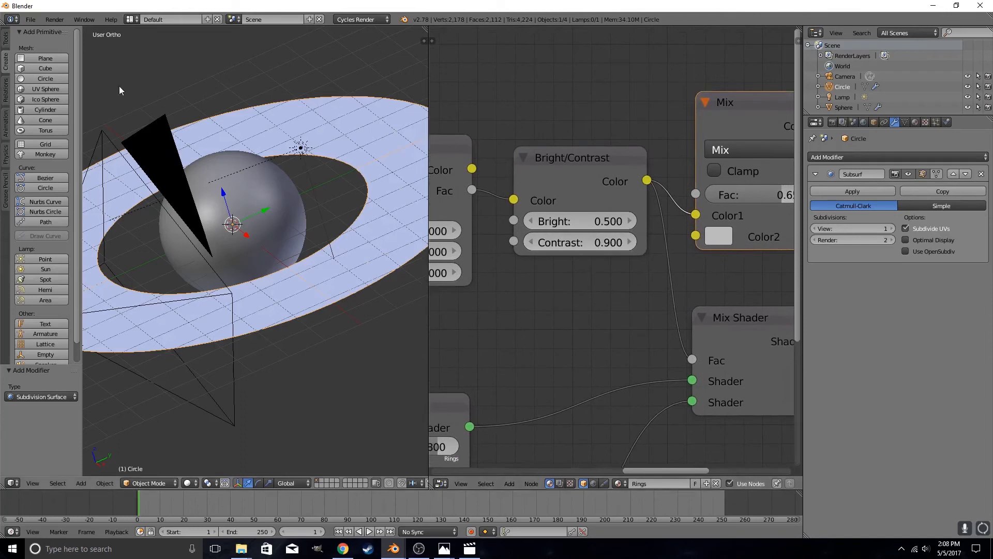
{"action": "left_click", "coordinate": [552, 243]}
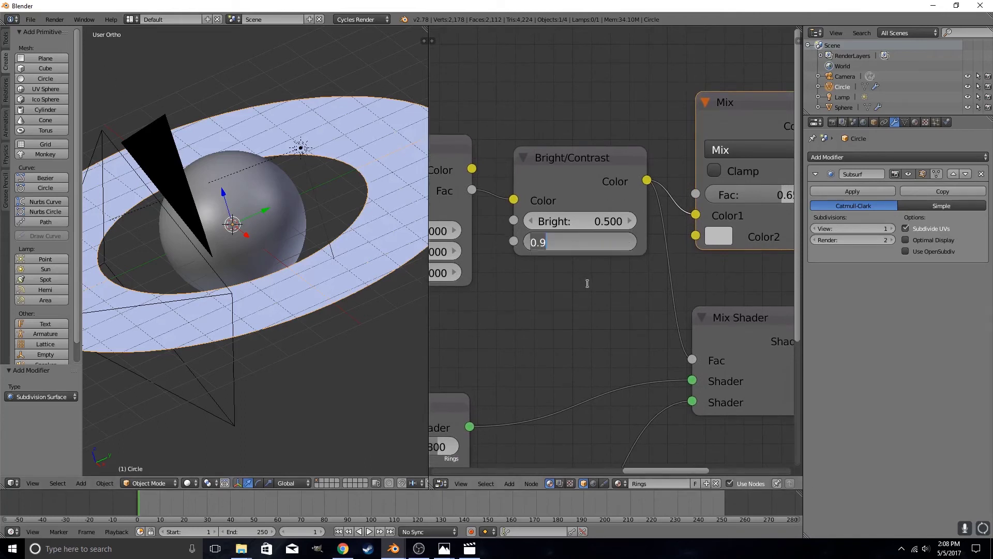
{"action": "type", "text": ".23"}
{"action": "key", "text": "Return"}
{"action": "left_click", "coordinate": [55, 20]}
{"action": "left_click", "coordinate": [52, 30]}
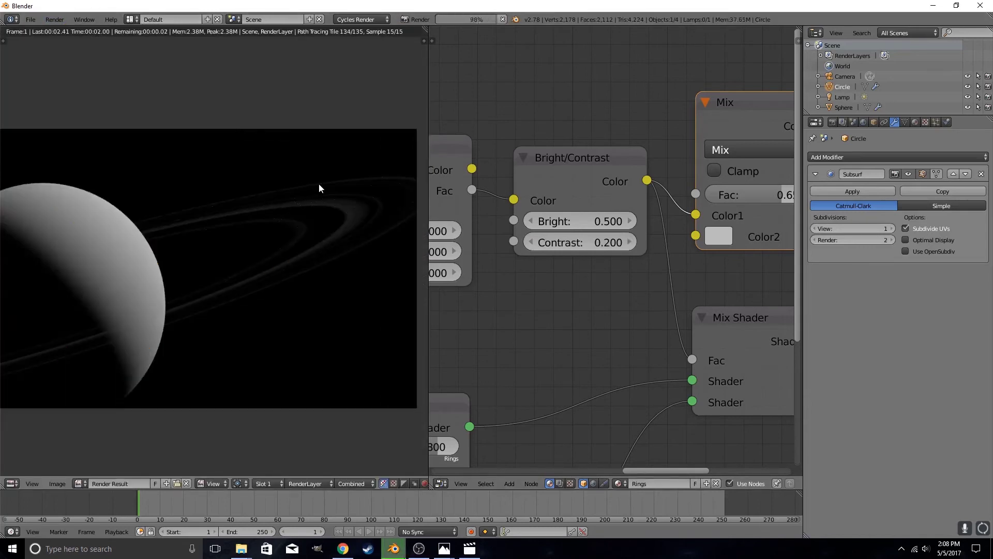
{"action": "scroll", "coordinate": [318, 227], "scroll_direction": "up", "scroll_amount": 2}
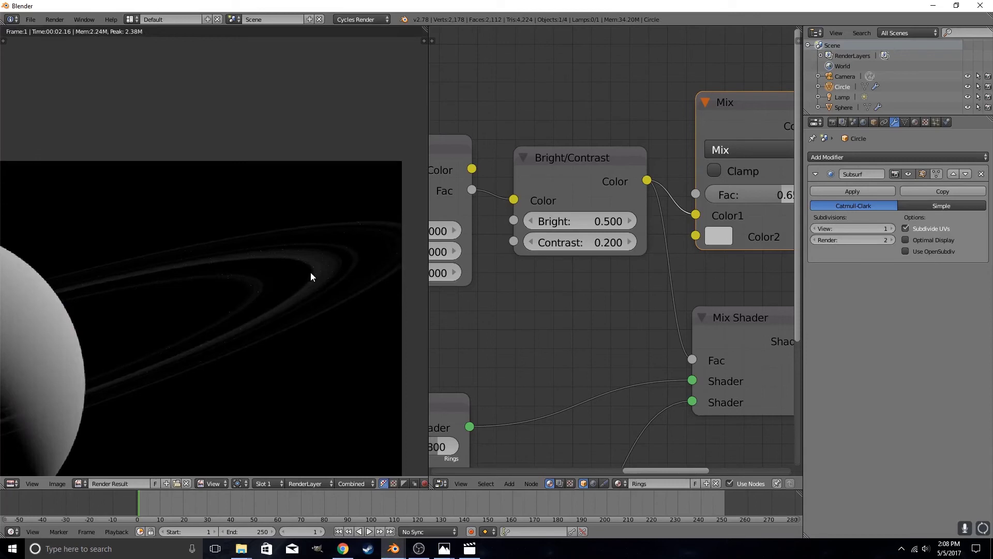
{"action": "scroll", "coordinate": [311, 271], "scroll_direction": "down", "scroll_amount": 2}
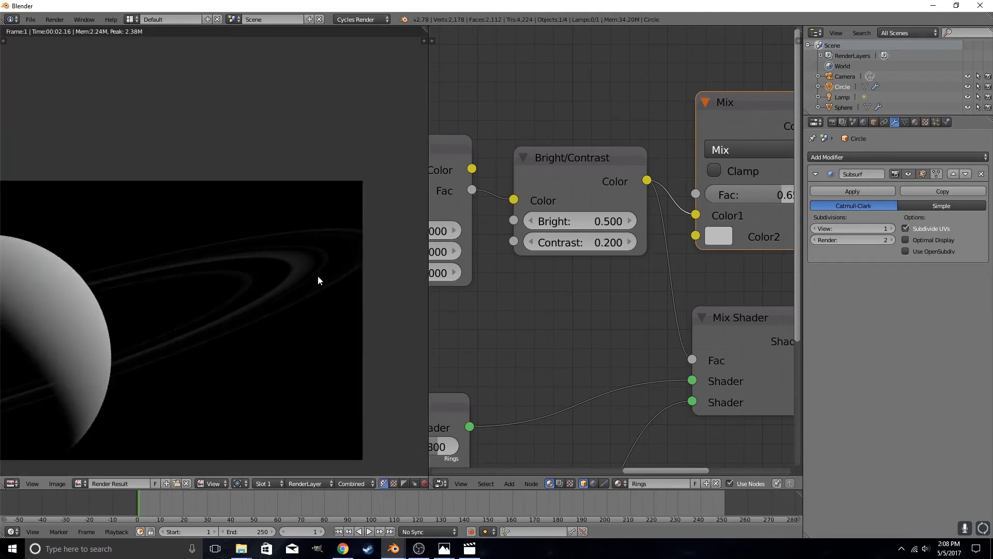
{"action": "middle_click_drag", "start_coordinate": [318, 279], "coordinate": [332, 273]}
- Change Contrast to 0.9, render the planet, and pan the result to inspect the rings
{"action": "left_click", "coordinate": [598, 245]}
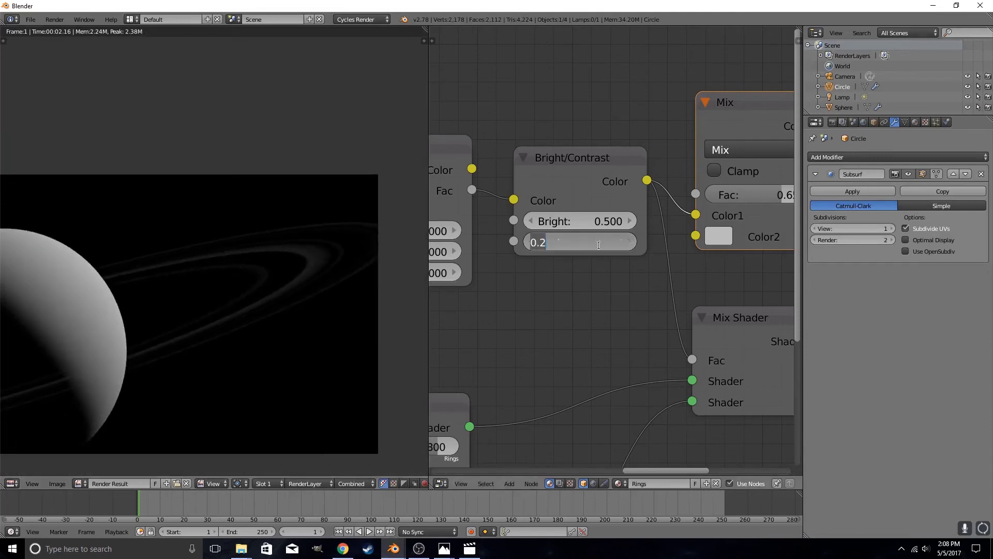
{"action": "key", "text": "Right"}
{"action": "key", "text": "BackSpace"}
{"action": "type", "text": "9"}
{"action": "key", "text": "Return"}
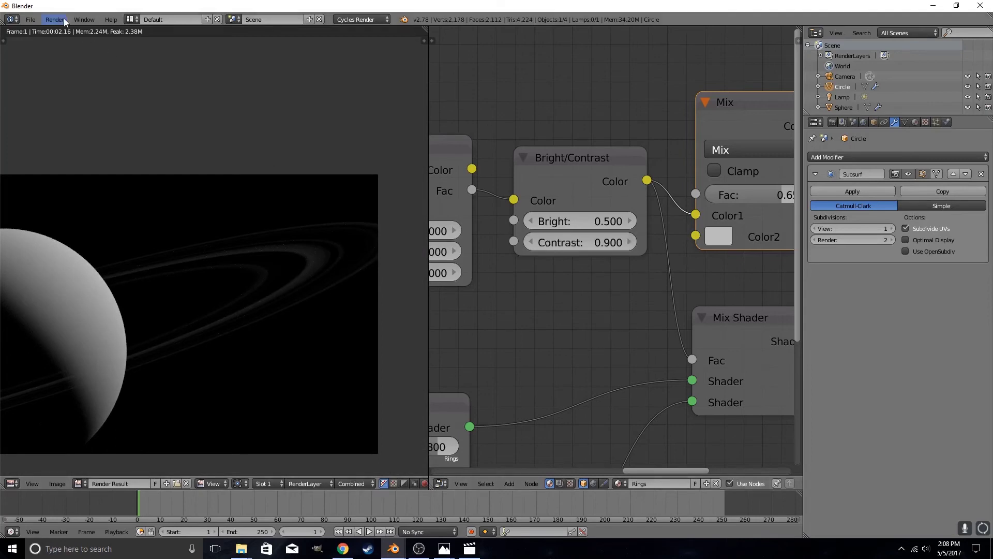
{"action": "left_click", "coordinate": [57, 20]}
{"action": "left_click", "coordinate": [71, 32]}
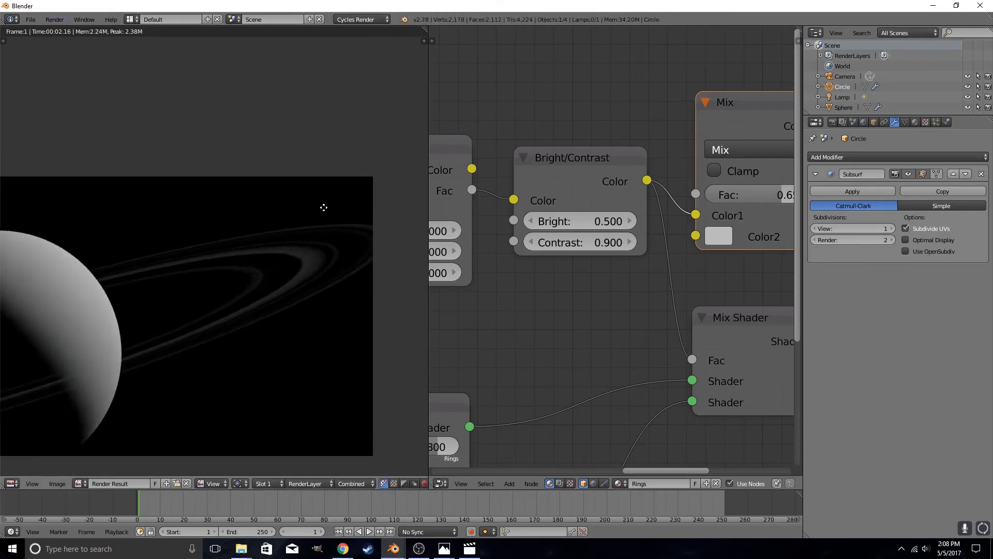
{"action": "middle_click_drag", "start_coordinate": [324, 207], "coordinate": [236, 210]}
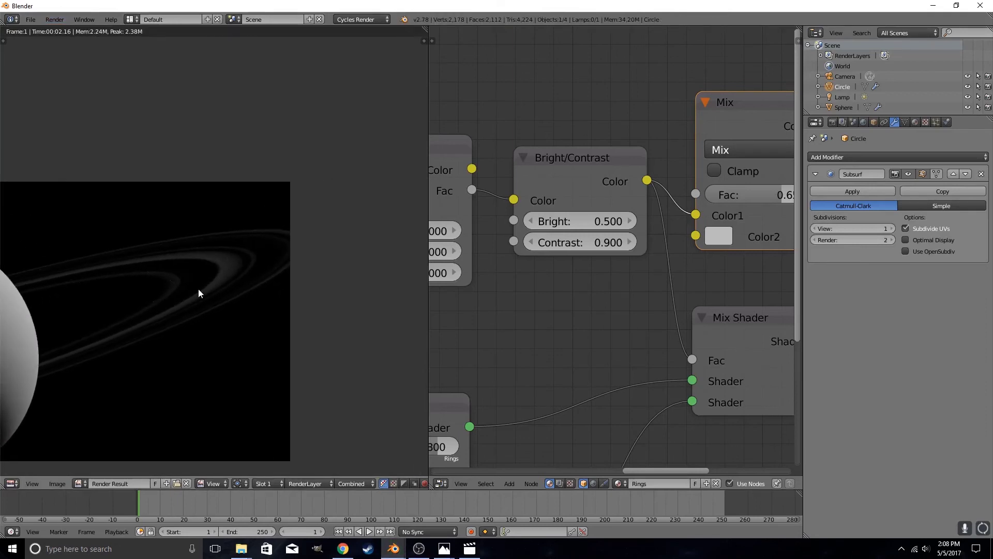
{"action": "middle_click_drag", "start_coordinate": [191, 293], "coordinate": [233, 273]}
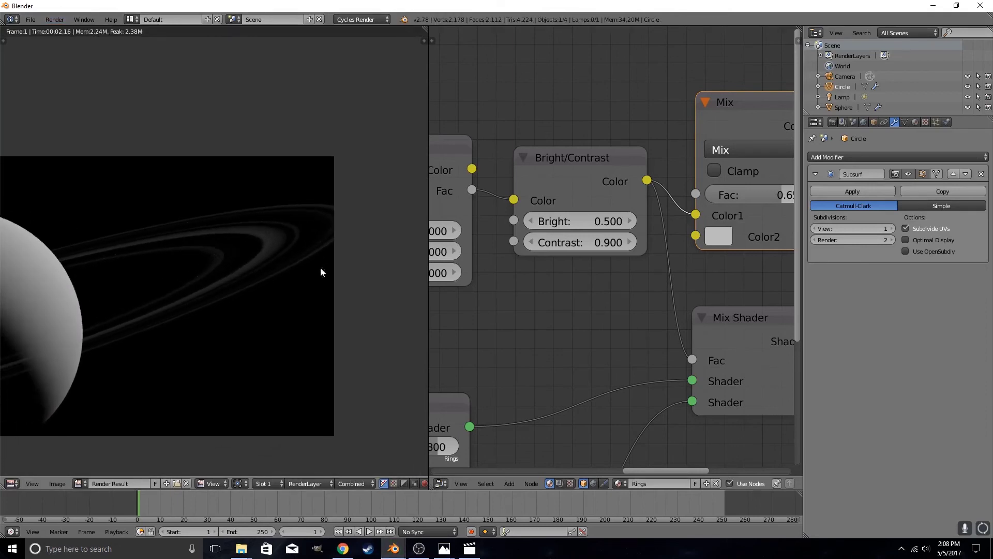
- Set Bright to 0.3 and render the planet to compare the rings
{"action": "left_click", "coordinate": [579, 225]}
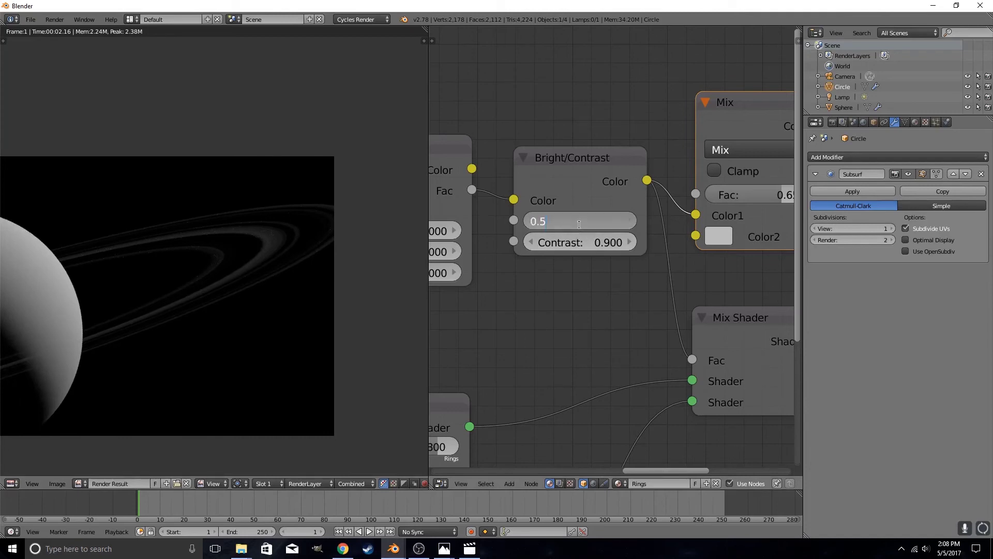
{"action": "key", "text": "BackSpace"}
{"action": "type", "text": "3"}
{"action": "key", "text": "Return"}
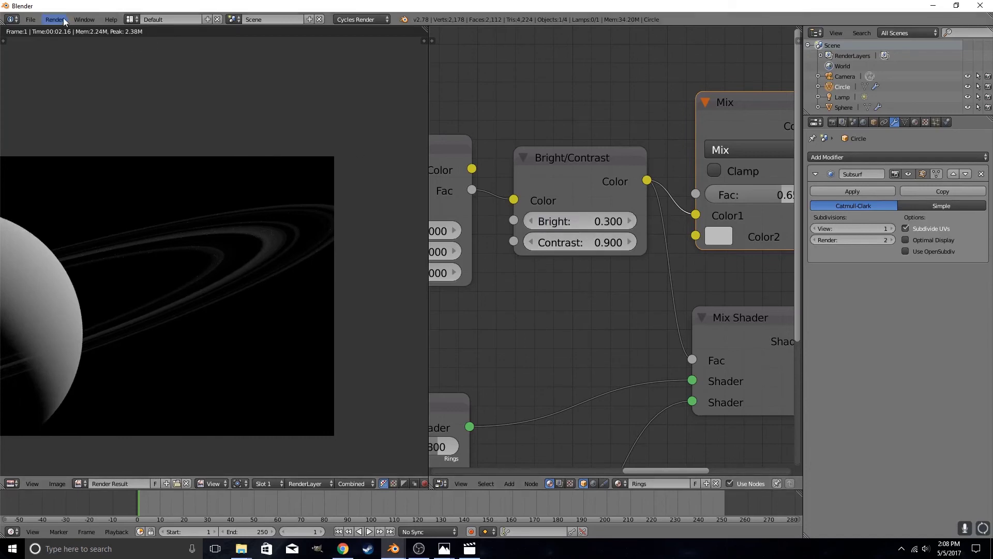
{"action": "left_click", "coordinate": [55, 19]}
{"action": "left_click", "coordinate": [67, 29]}
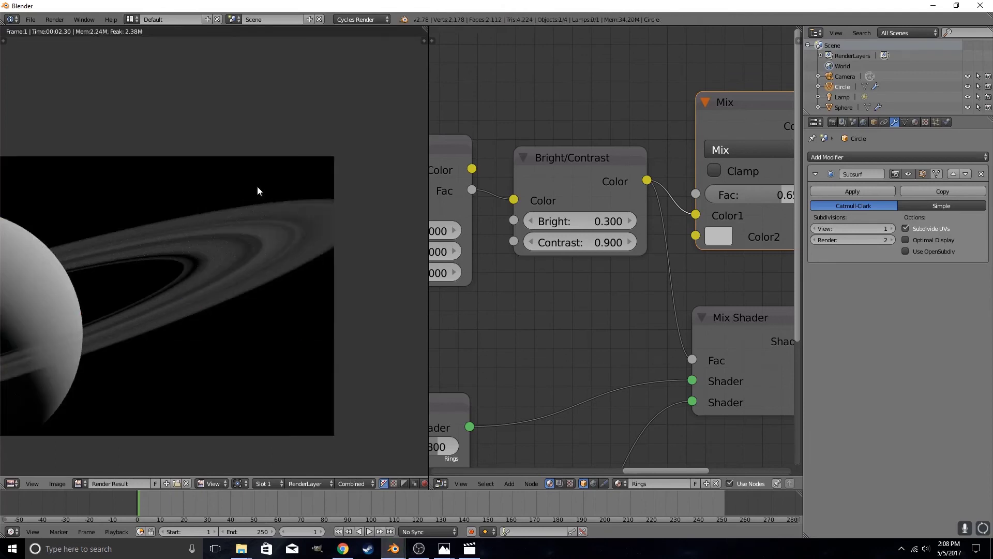
{"action": "mouse_move", "coordinate": [255, 195]}
{"action": "middle_mouse_down"}
{"action": "mouse_move", "coordinate": [279, 188]}
{"action": "mouse_move", "coordinate": [264, 193]}
{"action": "middle_mouse_up"}
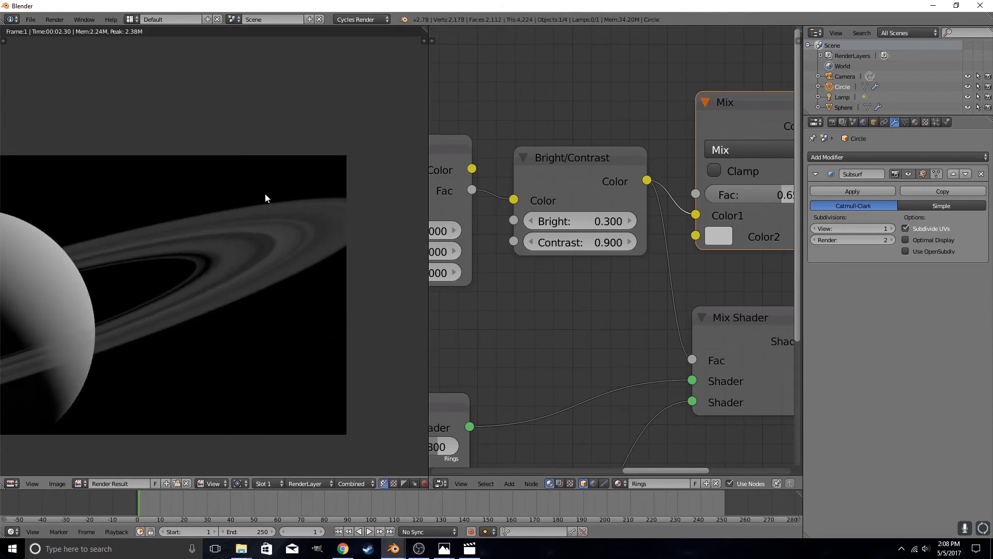
- Change Bright to 0.7 and render again
{"action": "left_click", "coordinate": [605, 224]}
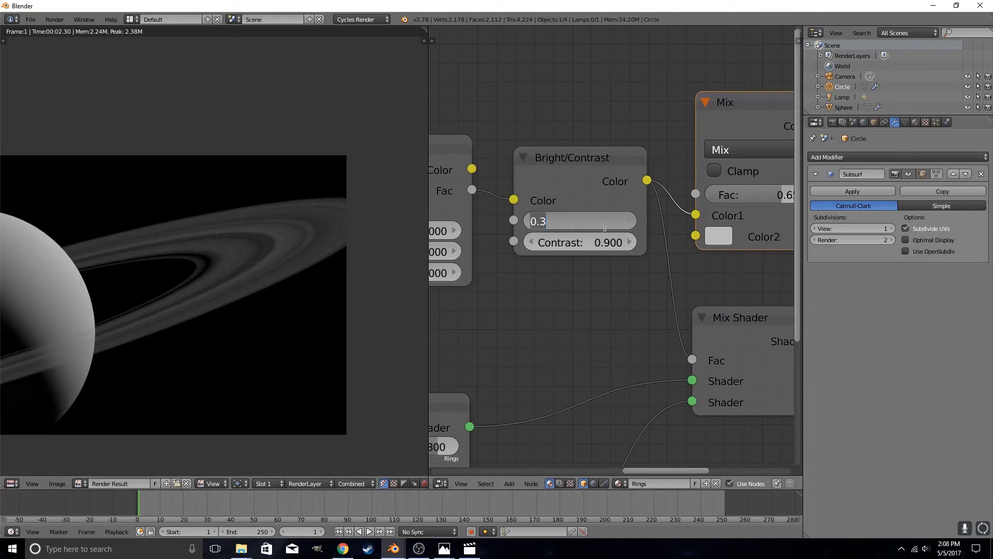
{"action": "key", "text": "End"}
{"action": "key", "text": "BackSpace"}
{"action": "type", "text": "7"}
{"action": "key", "text": "Return"}
{"action": "left_click", "coordinate": [55, 19]}
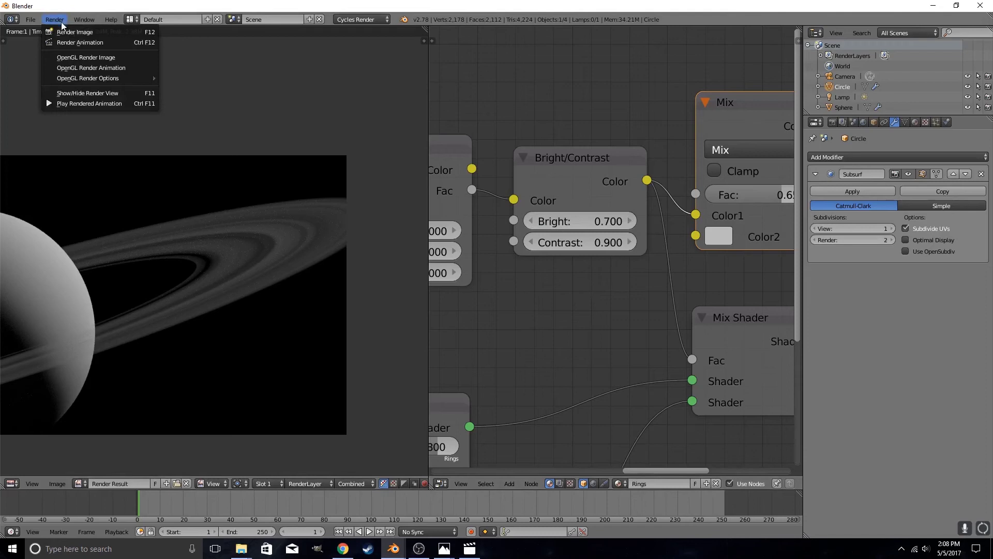
{"action": "left_click", "coordinate": [61, 32]}
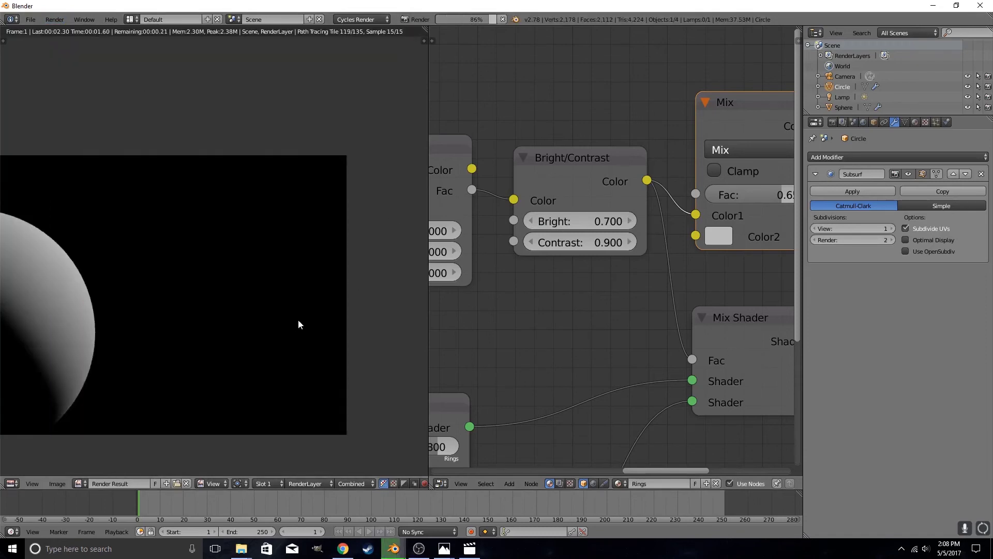
- Step Bright down to 0.4, render again, and frame the rendered planet
{"action": "left_click", "coordinate": [531, 222]}
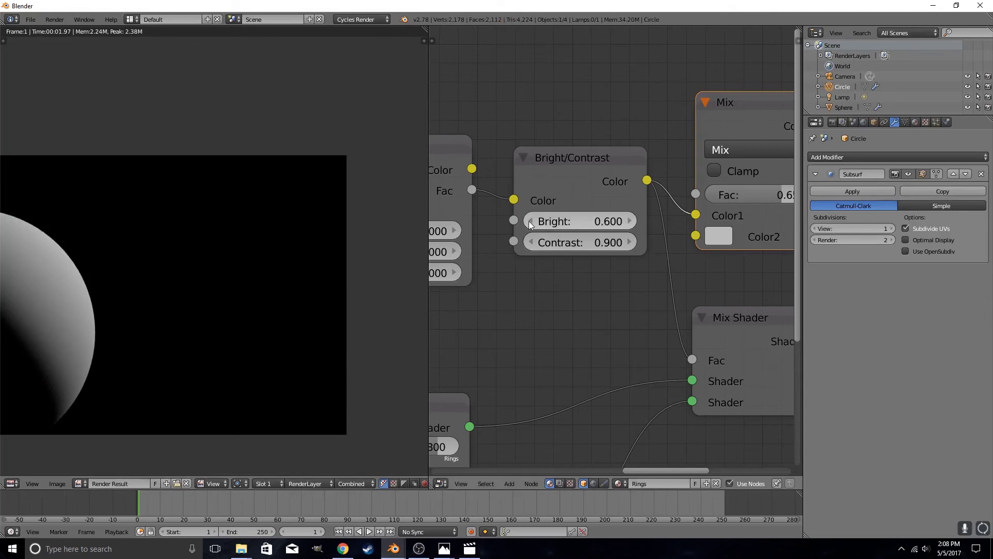
{"action": "left_click", "coordinate": [529, 221]}
{"action": "left_click", "coordinate": [528, 221]}
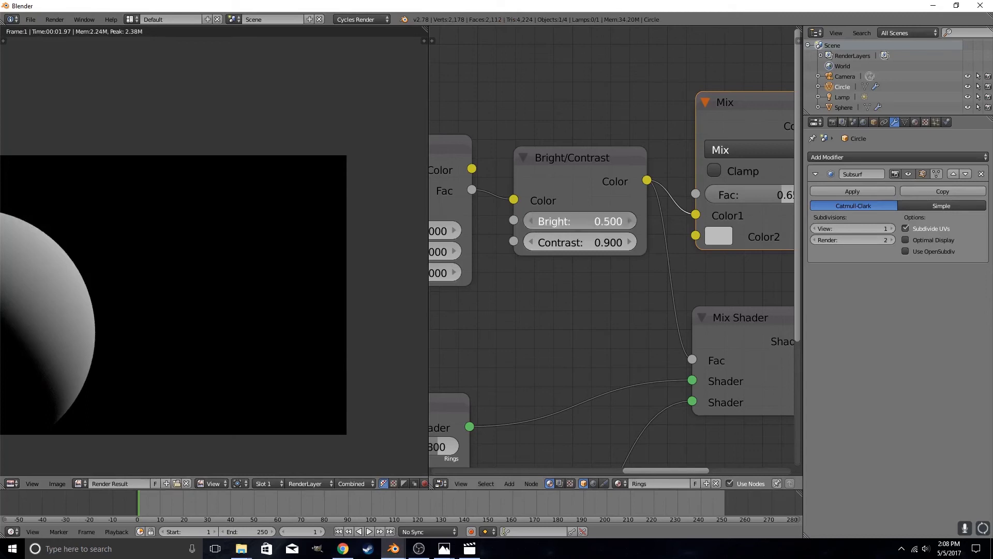
{"action": "left_click", "coordinate": [54, 19]}
{"action": "left_click", "coordinate": [66, 30]}
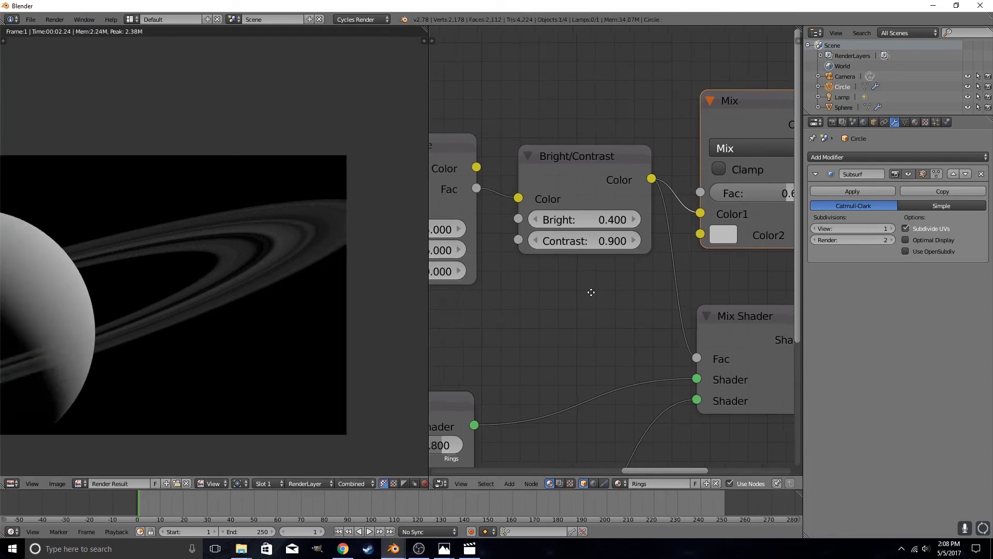
{"action": "middle_click_drag", "start_coordinate": [587, 292], "coordinate": [698, 277]}
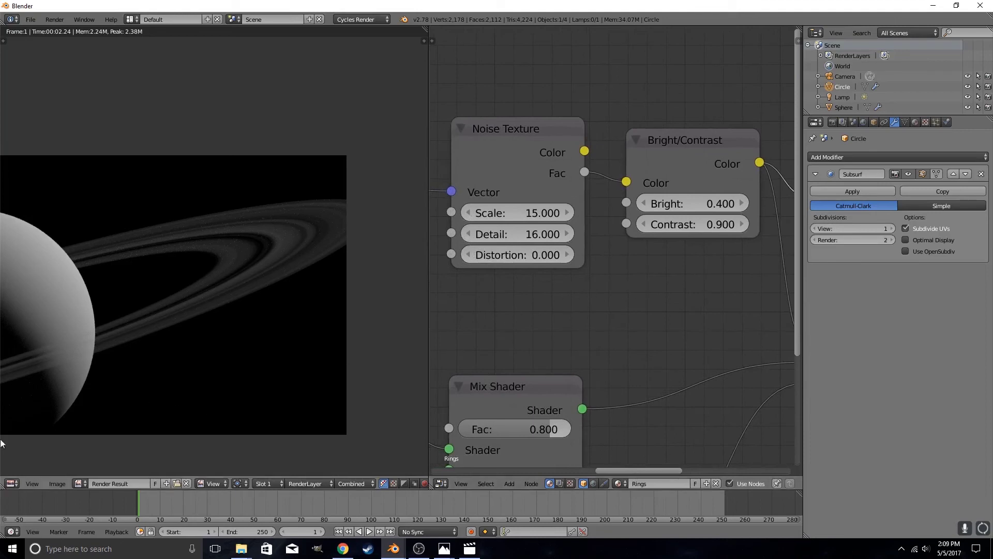
{"action": "middle_click_drag", "start_coordinate": [65, 432], "coordinate": [209, 415]}
{"action": "scroll", "coordinate": [208, 414], "scroll_direction": "down", "scroll_amount": 1}
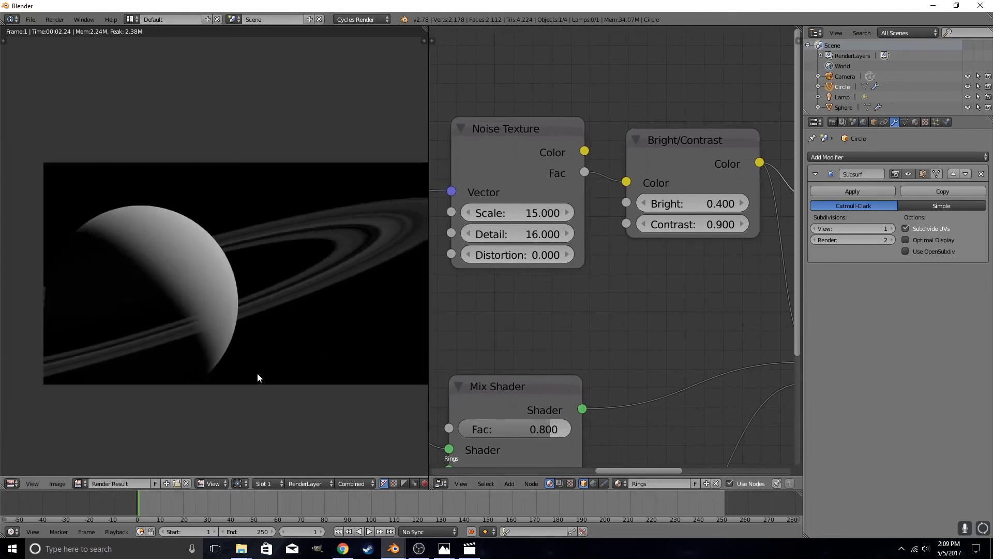
{"action": "middle_click_drag", "start_coordinate": [257, 377], "coordinate": [215, 391]}
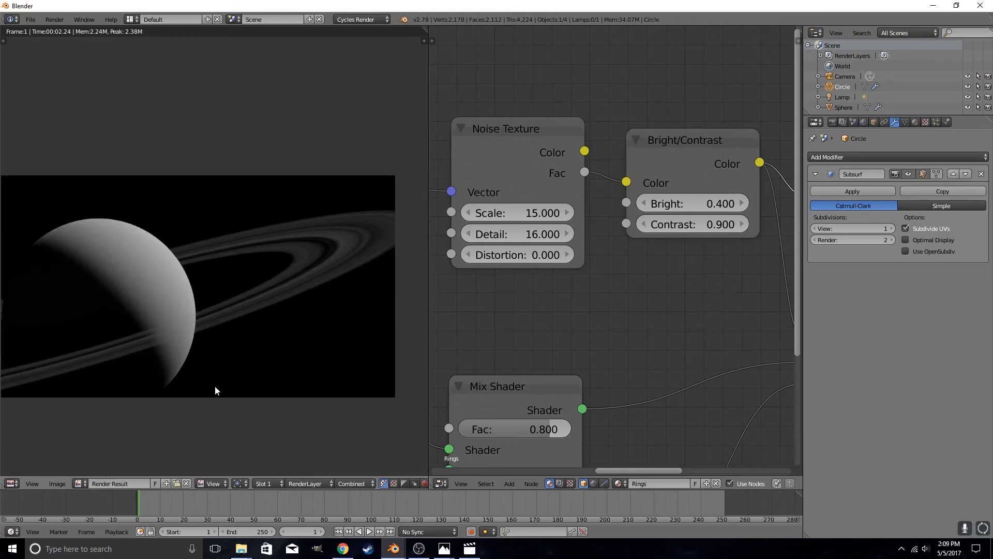
{"action": "left_click", "coordinate": [19, 486]}
- Switch the left area to 3D View, set Noise Scale to 25, and render the planet
{"action": "left_click", "coordinate": [20, 469]}
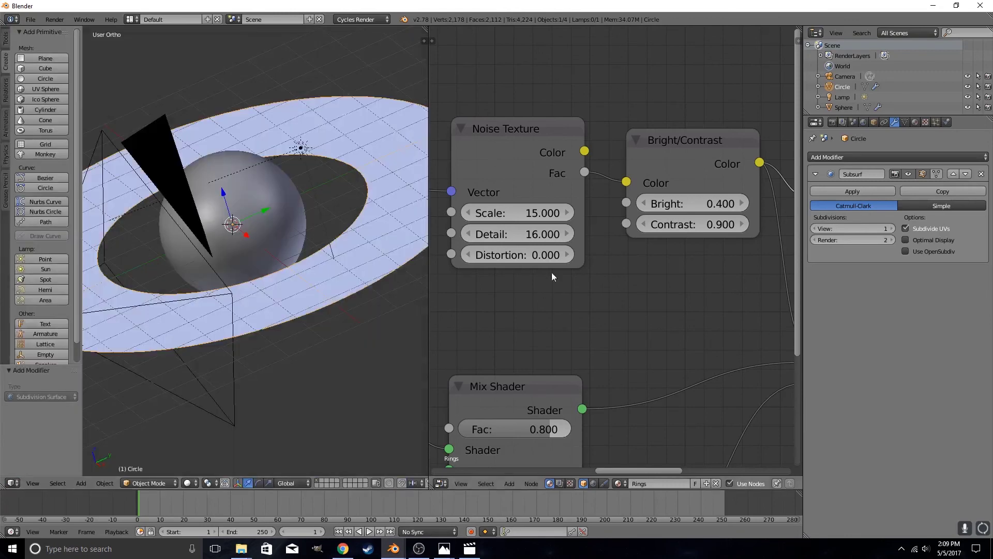
{"action": "left_click", "coordinate": [529, 213]}
{"action": "type", "text": "2"}
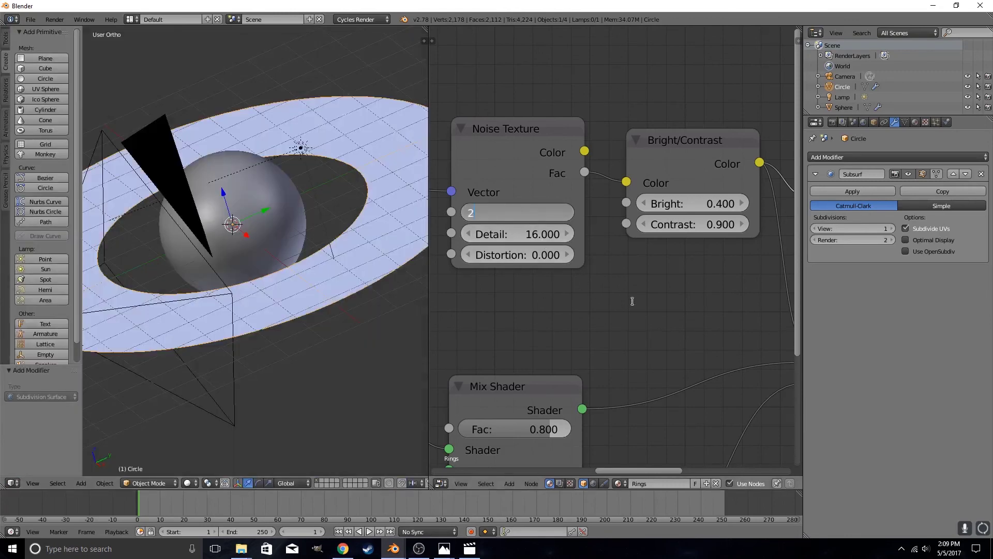
{"action": "type", "text": "5"}
{"action": "key", "text": "Return"}
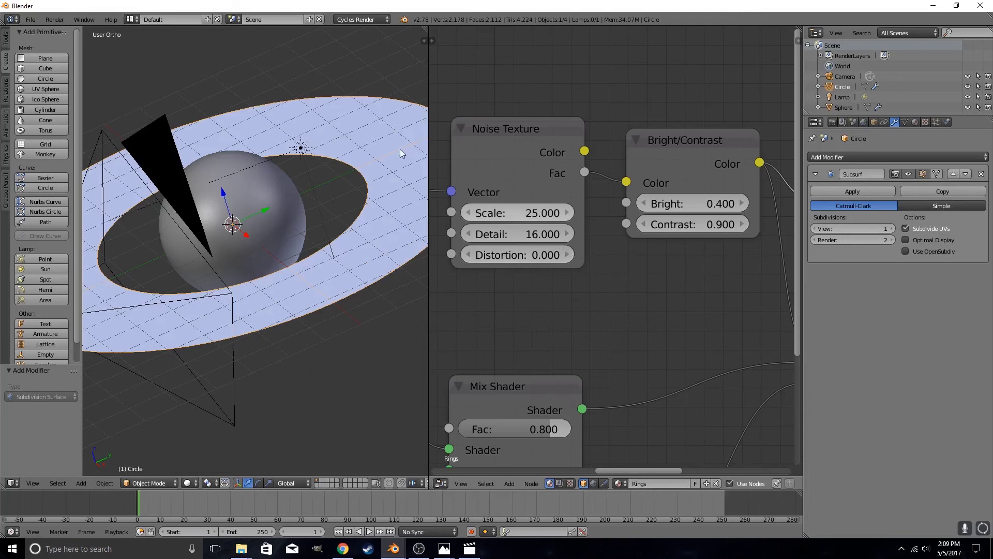
{"action": "left_click", "coordinate": [55, 19]}
{"action": "left_click", "coordinate": [67, 32]}
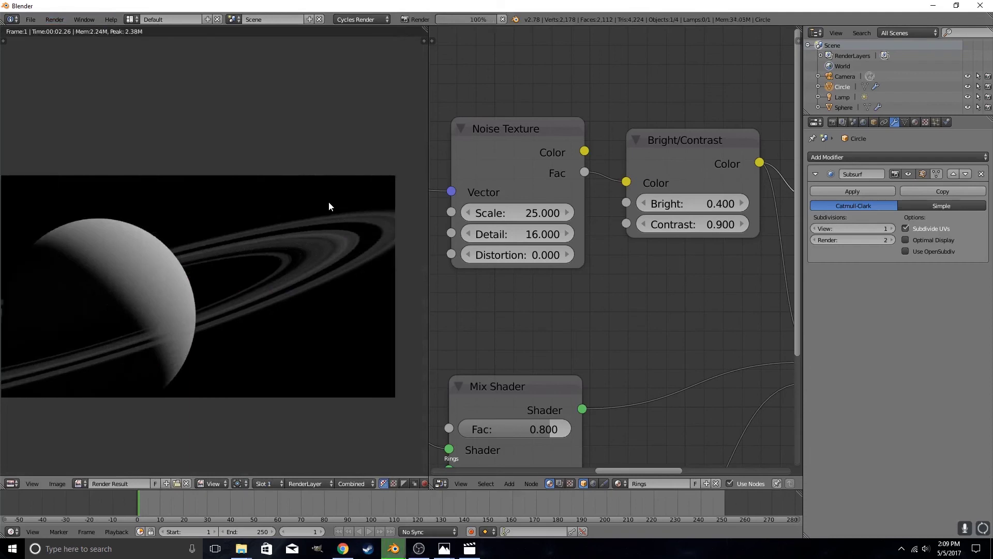
{"action": "scroll", "coordinate": [331, 207], "scroll_direction": "up", "scroll_amount": 3}
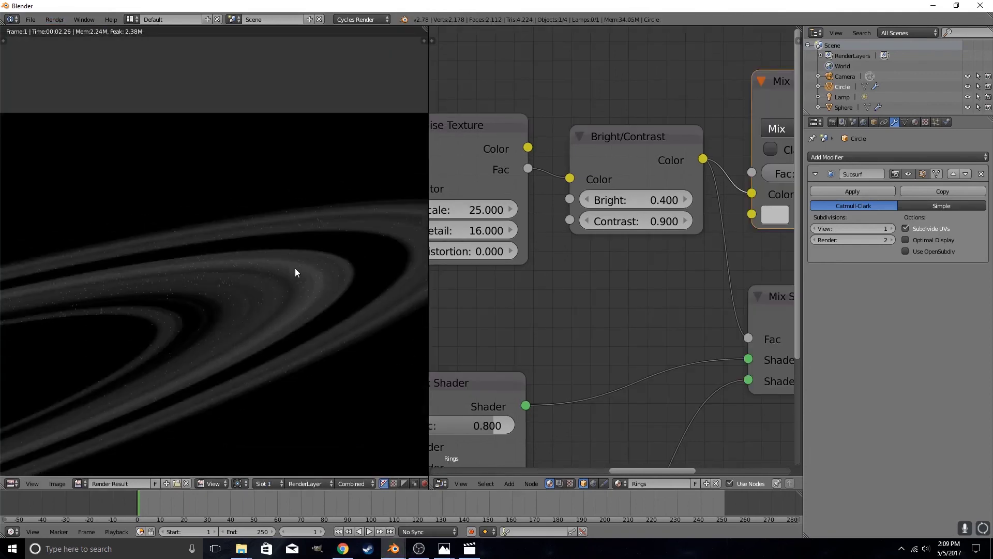
{"action": "scroll", "coordinate": [299, 271], "scroll_direction": "down", "scroll_amount": 1}
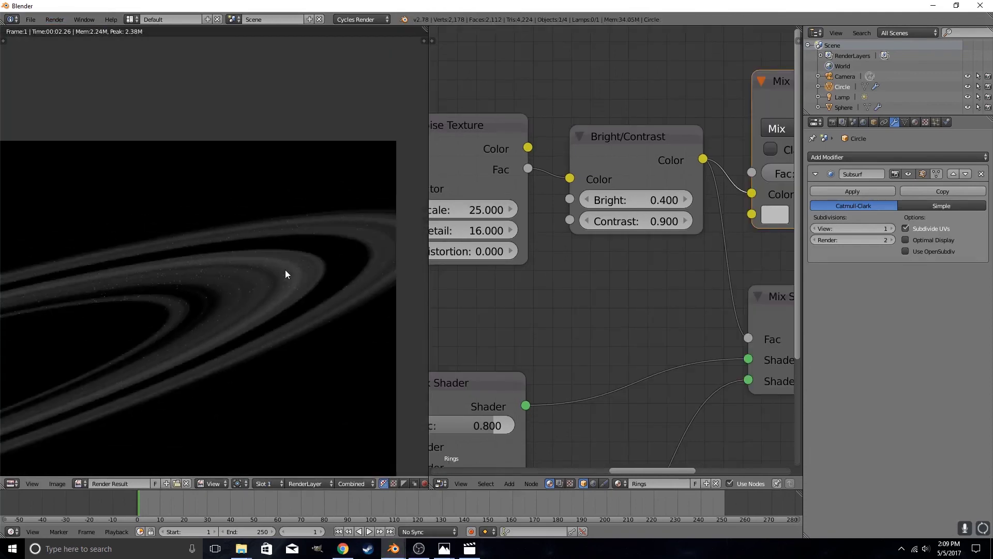
{"action": "scroll", "coordinate": [258, 275], "scroll_direction": "down", "scroll_amount": 1}
{"action": "middle_click_drag", "start_coordinate": [251, 277], "coordinate": [371, 221]}
{"action": "scroll", "coordinate": [368, 224], "scroll_direction": "down", "scroll_amount": 1}
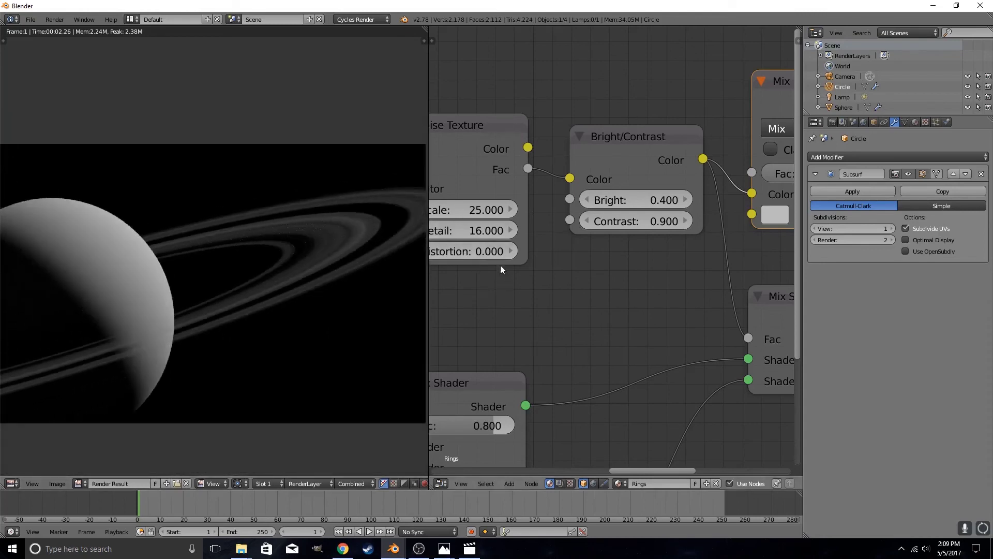
- Drag the Noise Texture's Distortion to 0.4
{"action": "middle_click_drag", "start_coordinate": [567, 287], "coordinate": [658, 283]}
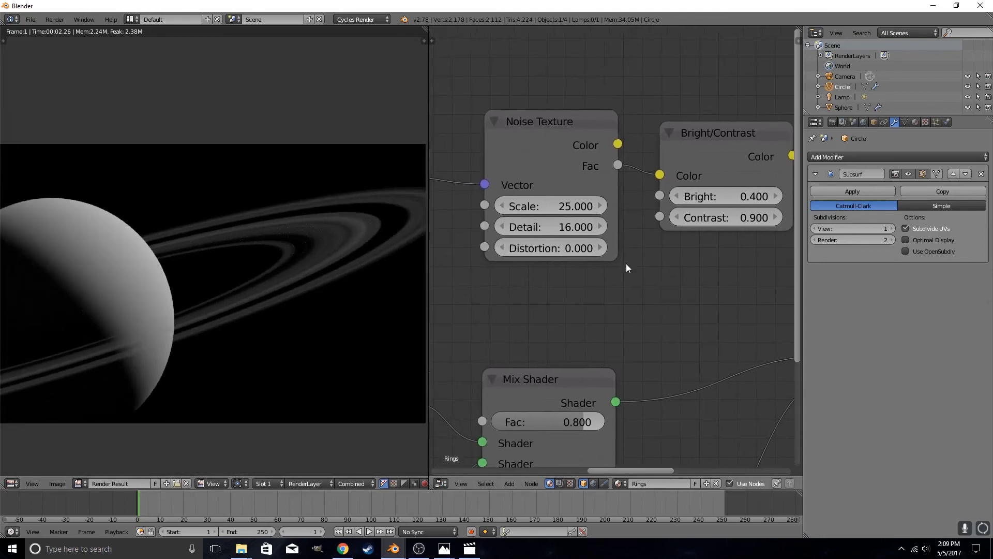
{"action": "scroll", "coordinate": [619, 261], "scroll_direction": "up", "scroll_amount": 1}
{"action": "left_click_drag", "start_coordinate": [603, 252], "coordinate": [664, 253]}
{"action": "left_click", "coordinate": [54, 19]}
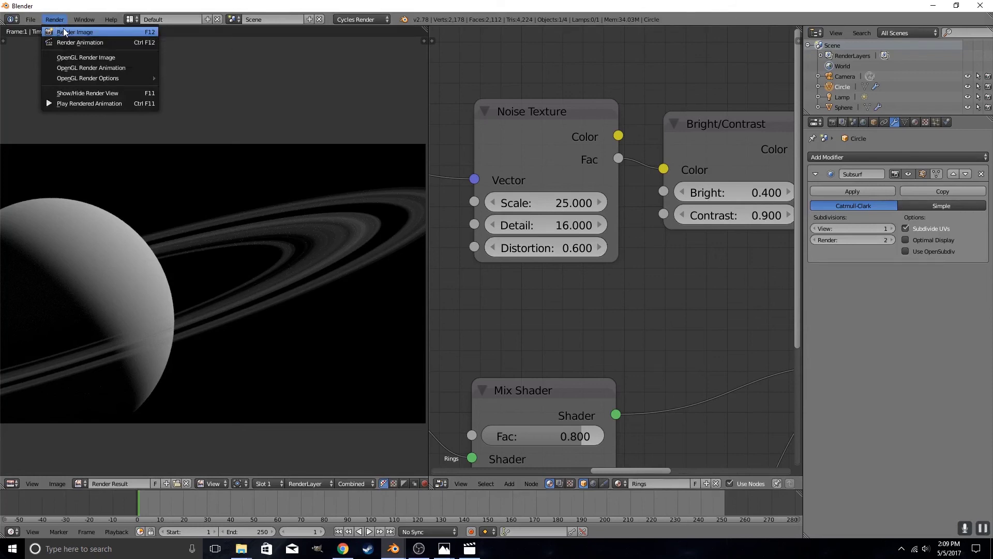
- Render the planet with Distortion 0.6 and pan the result and node view to compare
{"action": "left_click", "coordinate": [64, 32]}
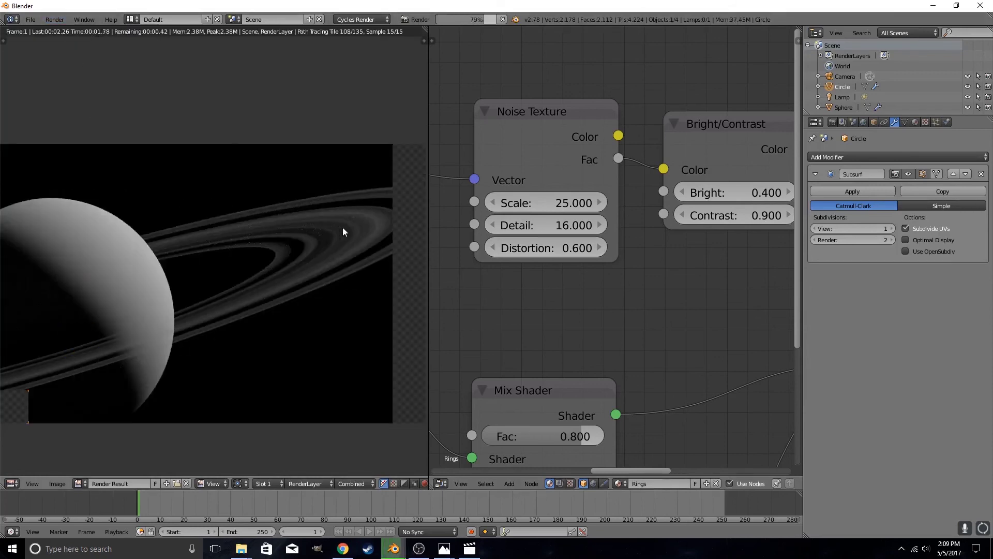
{"action": "middle_click_drag", "start_coordinate": [344, 228], "coordinate": [323, 236]}
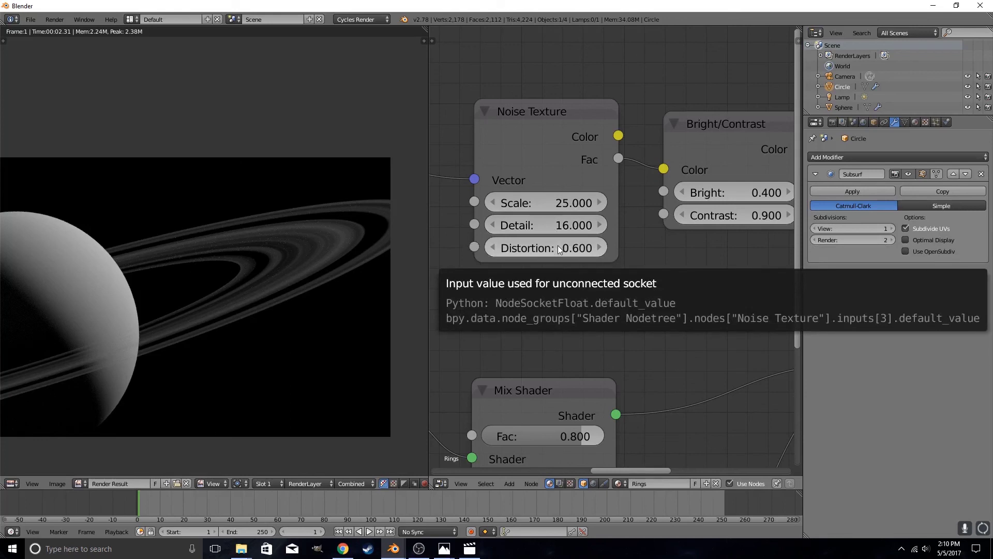
{"action": "middle_click_drag", "start_coordinate": [732, 193], "coordinate": [631, 223]}
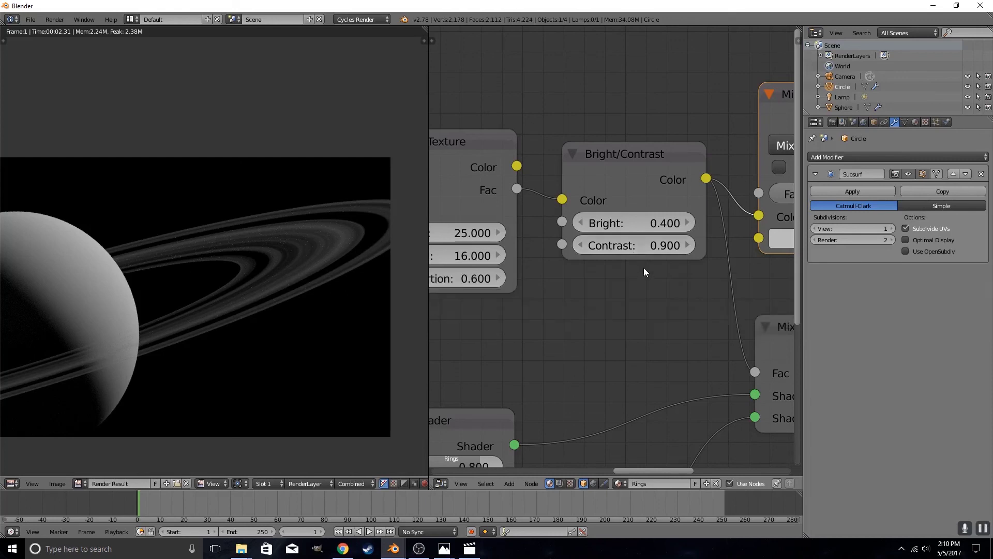
{"action": "scroll", "coordinate": [643, 272], "scroll_direction": "down", "scroll_amount": 3}
- Widen the node editor by dragging the divider left, fit the Rings node tree, and centre the render
{"action": "middle_click_drag", "start_coordinate": [643, 272], "coordinate": [555, 264]}
{"action": "scroll", "coordinate": [516, 246], "scroll_direction": "down", "scroll_amount": 5}
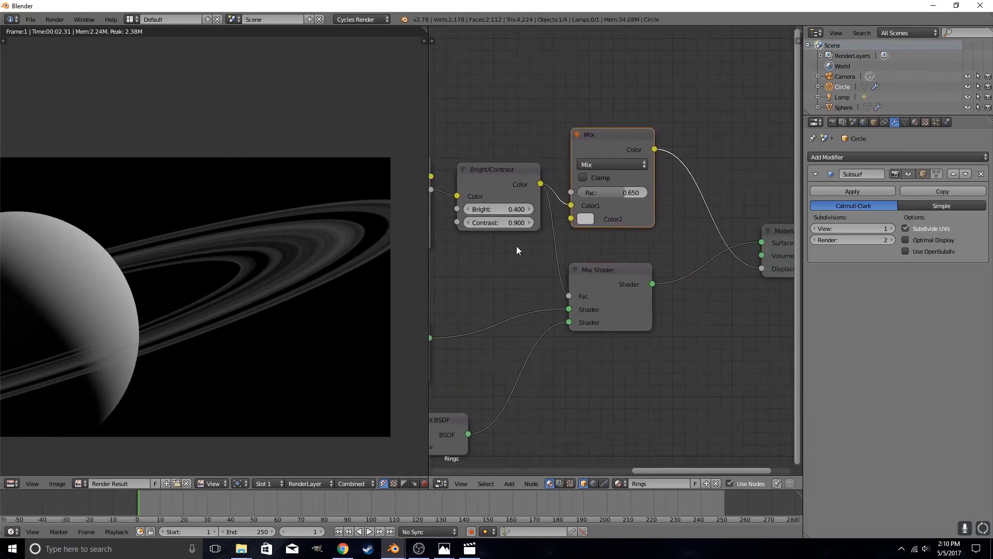
{"action": "middle_click_drag", "start_coordinate": [529, 246], "coordinate": [597, 241]}
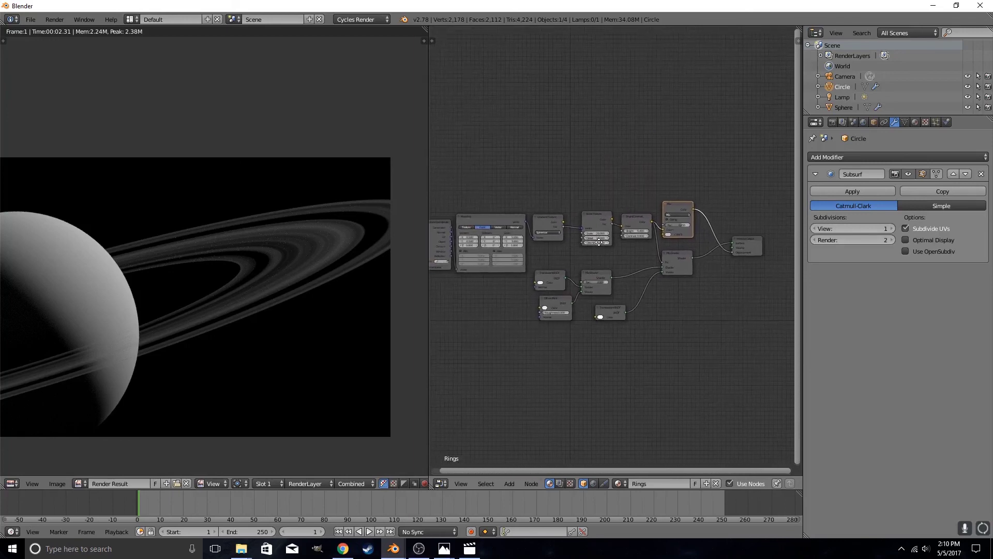
{"action": "left_click_drag", "start_coordinate": [429, 132], "coordinate": [259, 148]}
{"action": "scroll", "coordinate": [565, 313], "scroll_direction": "up", "scroll_amount": 3}
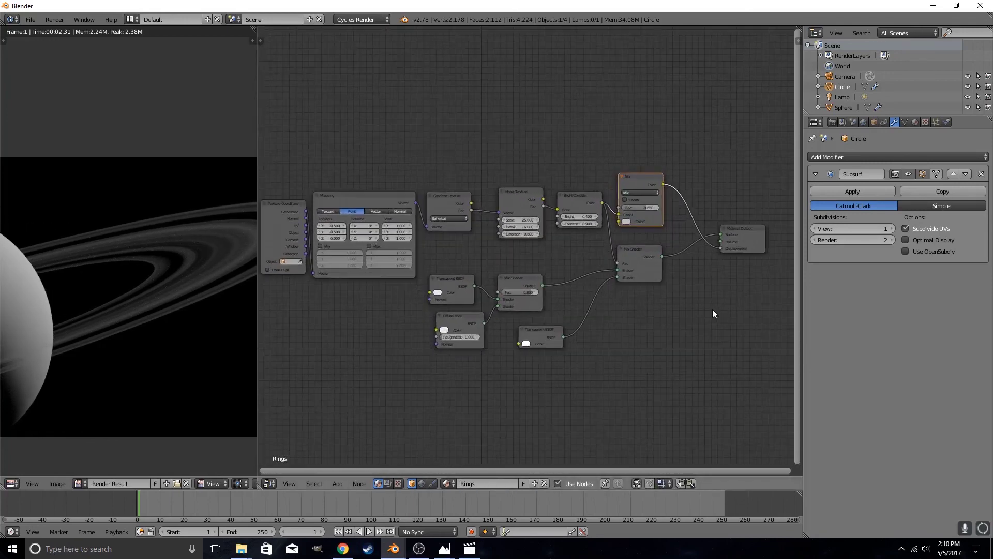
{"action": "mouse_move", "coordinate": [699, 318]}
{"action": "middle_mouse_down"}
{"action": "mouse_move", "coordinate": [712, 318]}
{"action": "mouse_move", "coordinate": [704, 315]}
{"action": "middle_mouse_up"}
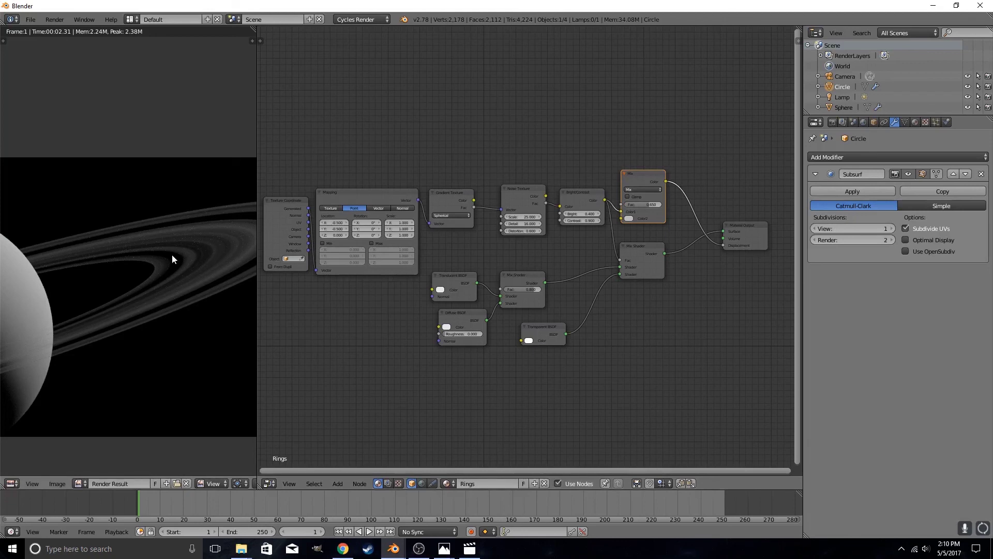
{"action": "scroll", "coordinate": [172, 254], "scroll_direction": "up", "scroll_amount": 2}
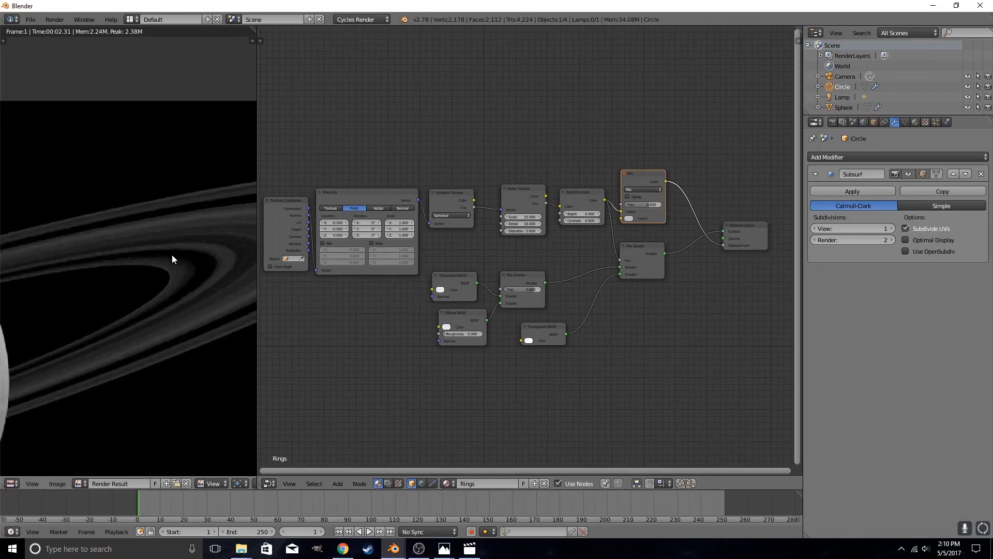
{"action": "scroll", "coordinate": [171, 253], "scroll_direction": "down", "scroll_amount": 2}
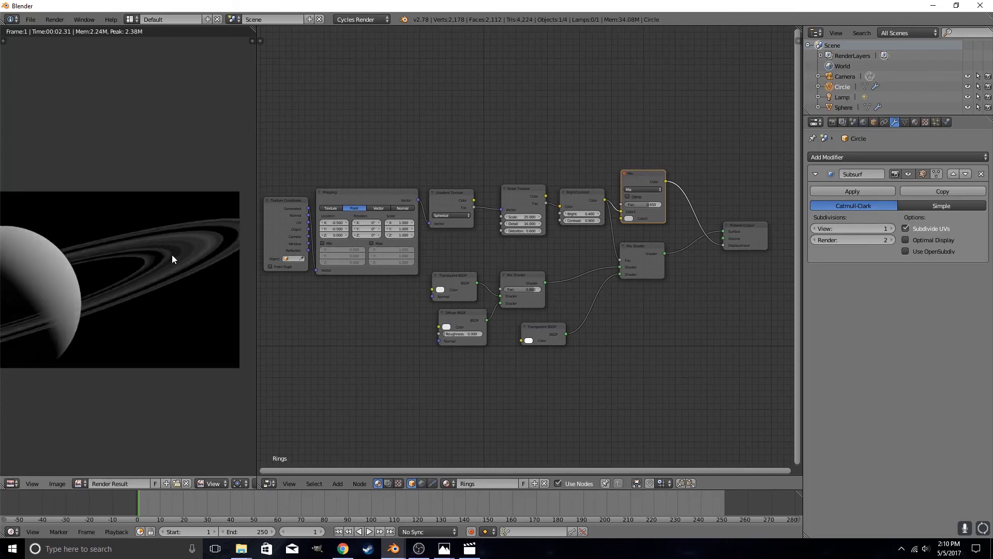
{"action": "scroll", "coordinate": [172, 254], "scroll_direction": "down", "scroll_amount": 1}
{"action": "middle_click_drag", "start_coordinate": [172, 254], "coordinate": [229, 255]}
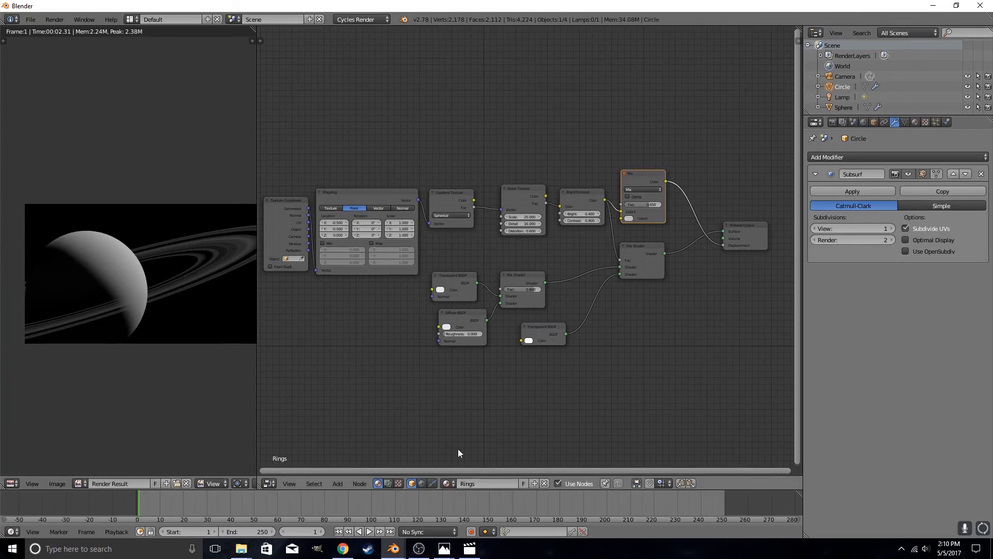
{"action": "mouse_move", "coordinate": [479, 554]}
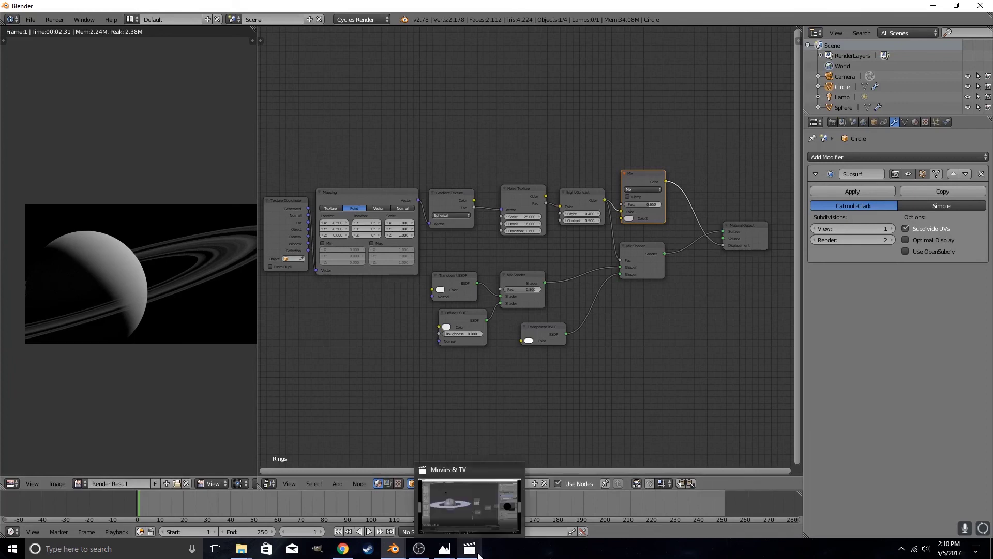